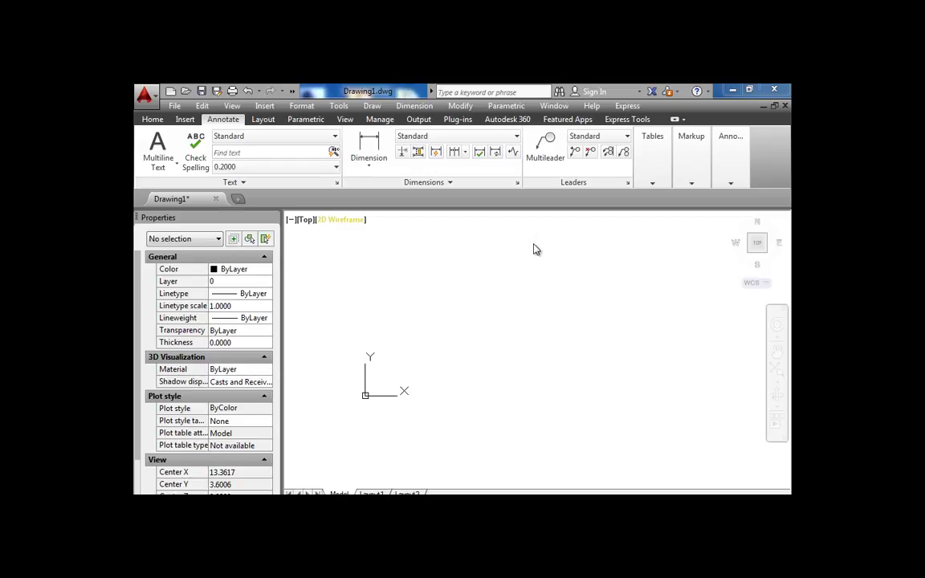
# Insert the BASE-PLATE drawing from the Desktop as a block, placing it at about X 4.85, Y 7.99
pyautogui.click(154, 120)
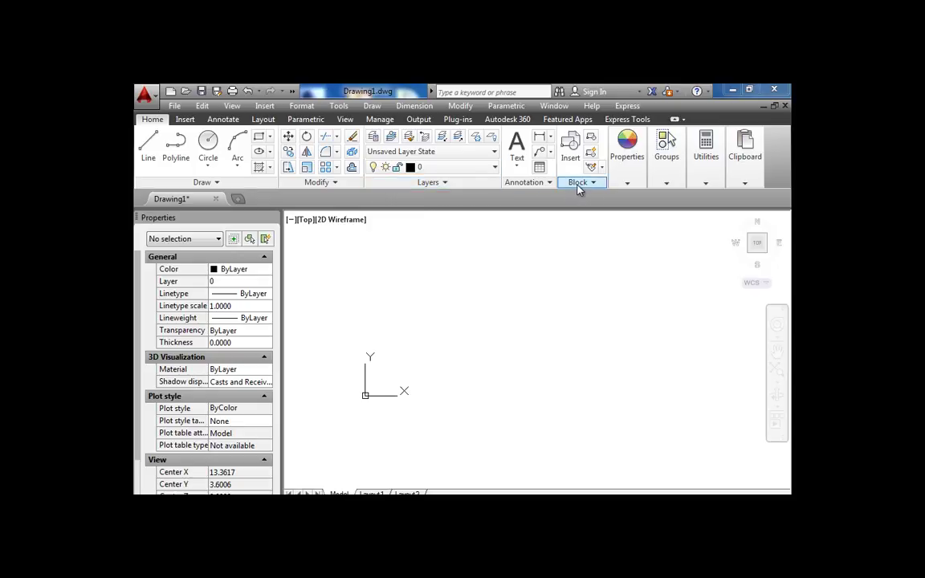
pyautogui.click(570, 146)
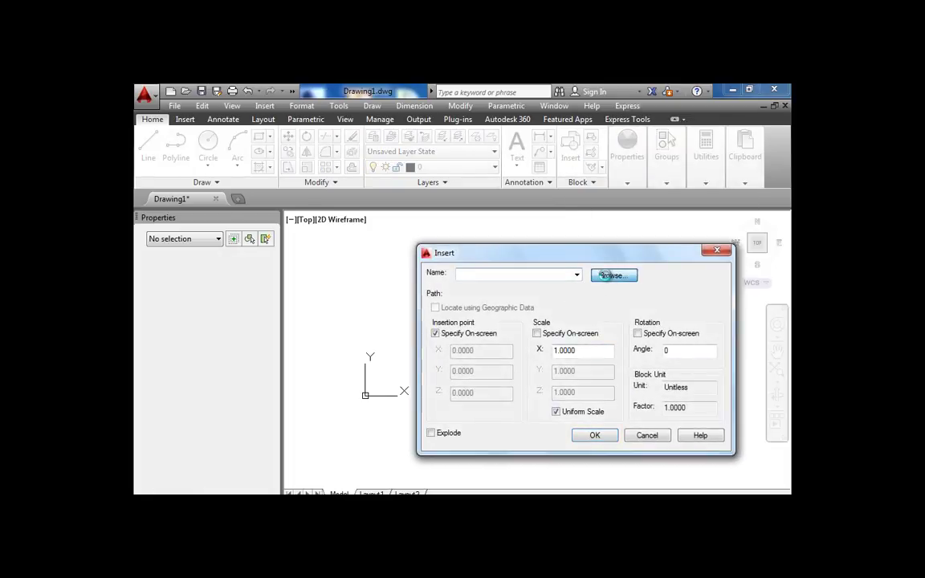
pyautogui.click(609, 276)
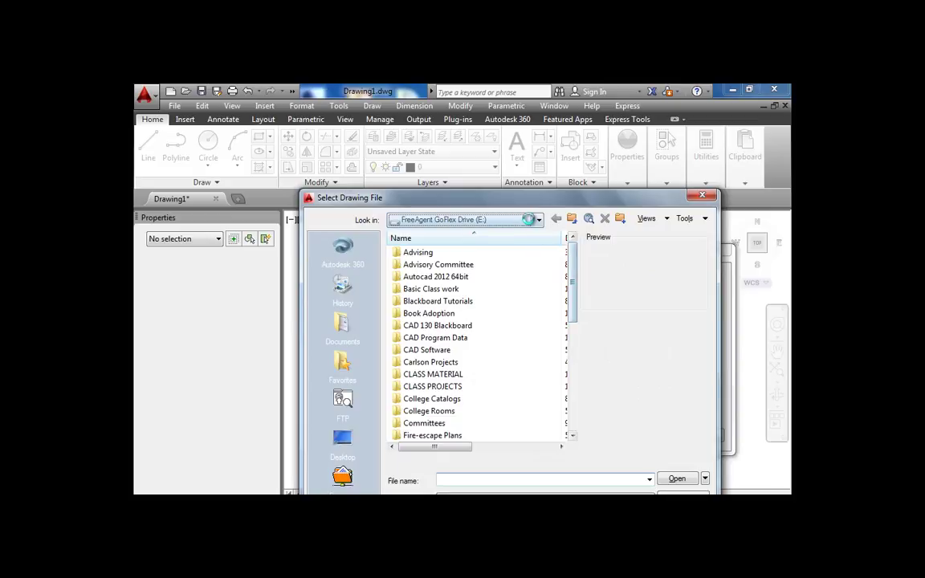
pyautogui.click(472, 219)
pyautogui.click(468, 234)
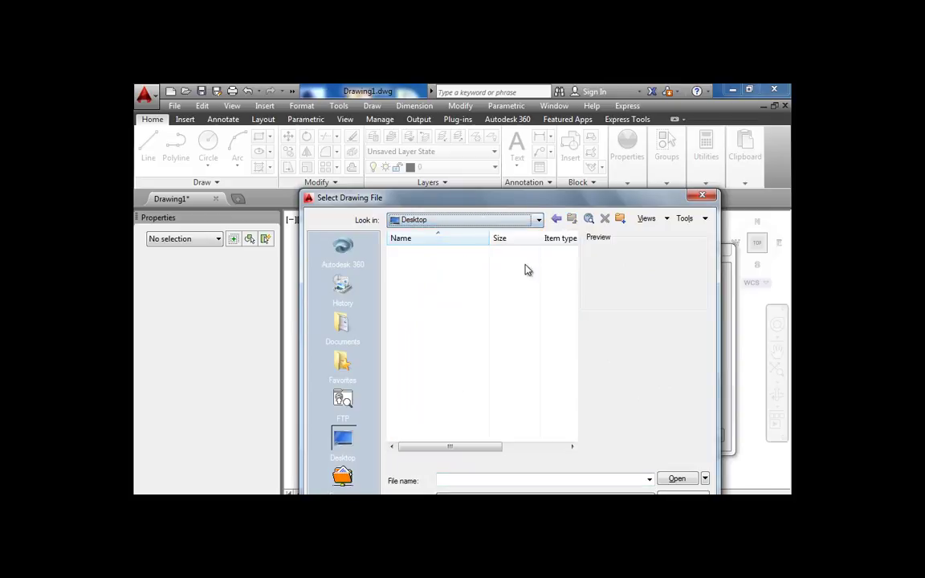
pyautogui.scroll(-1, 572, 293)
pyautogui.moveTo(574, 300); pyautogui.dragTo(575, 335)
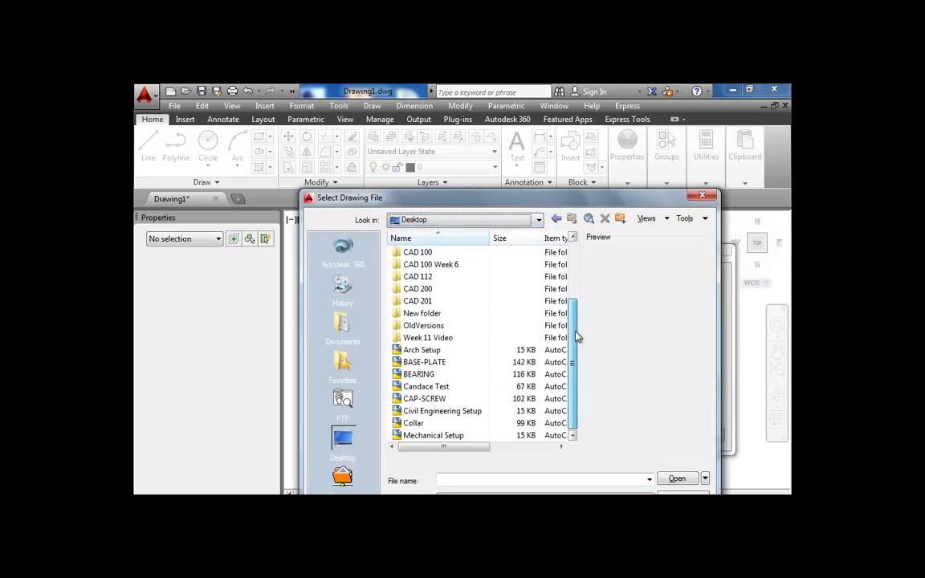
pyautogui.click(438, 363)
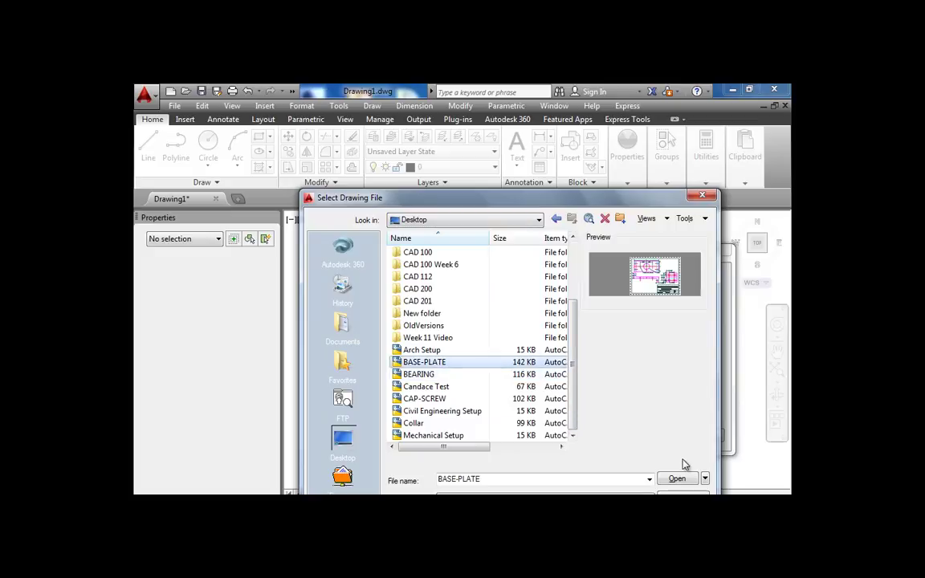
pyautogui.click(677, 480)
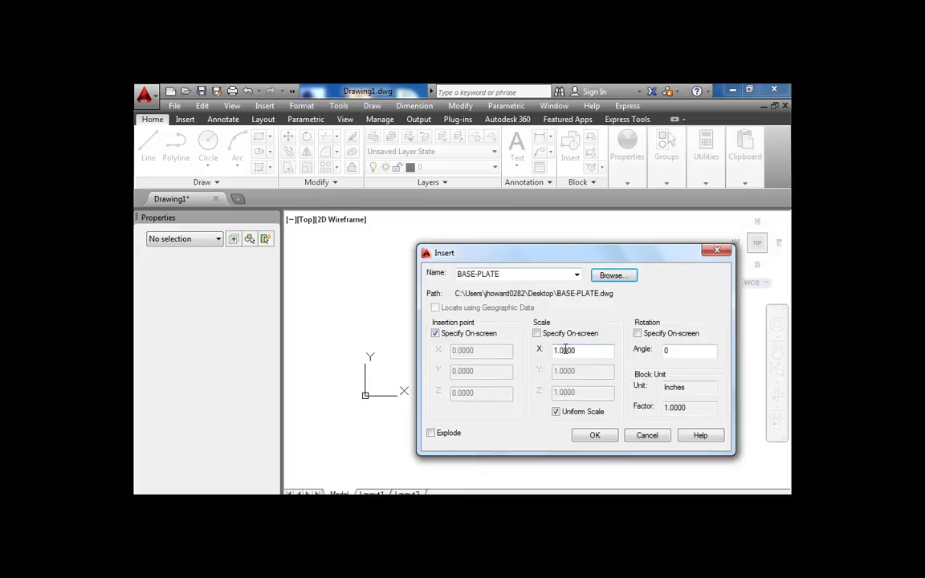
pyautogui.click(599, 435)
pyautogui.click(438, 311)
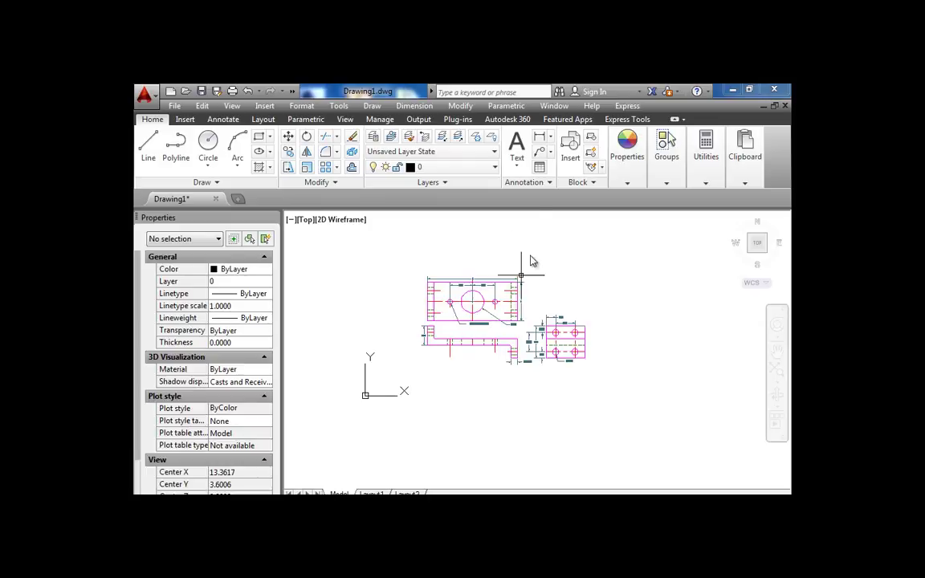
# Insert the BEARING drawing from the Desktop as a block in the empty area right of the base plate
pyautogui.click(570, 148)
pyautogui.click(608, 277)
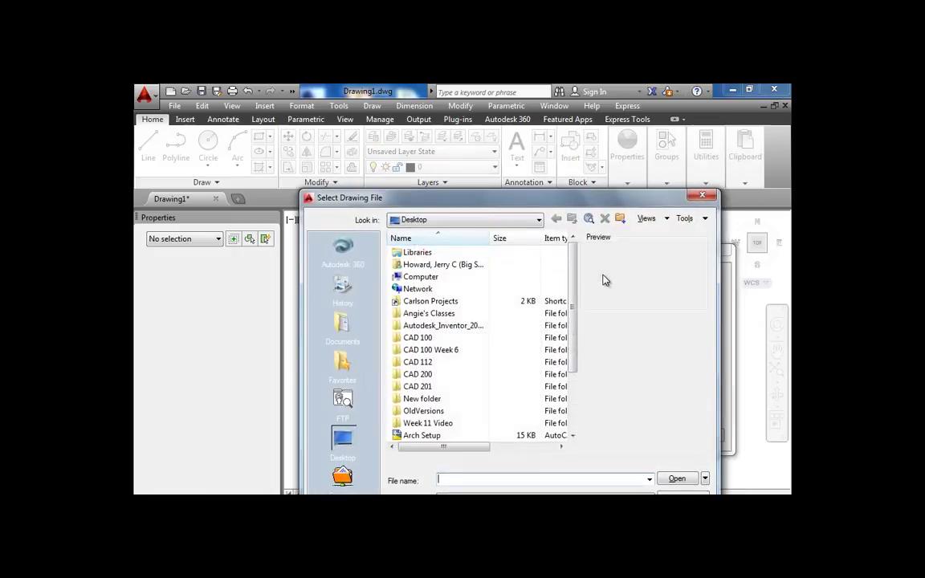
pyautogui.moveTo(569, 313); pyautogui.dragTo(575, 355)
pyautogui.click(424, 399)
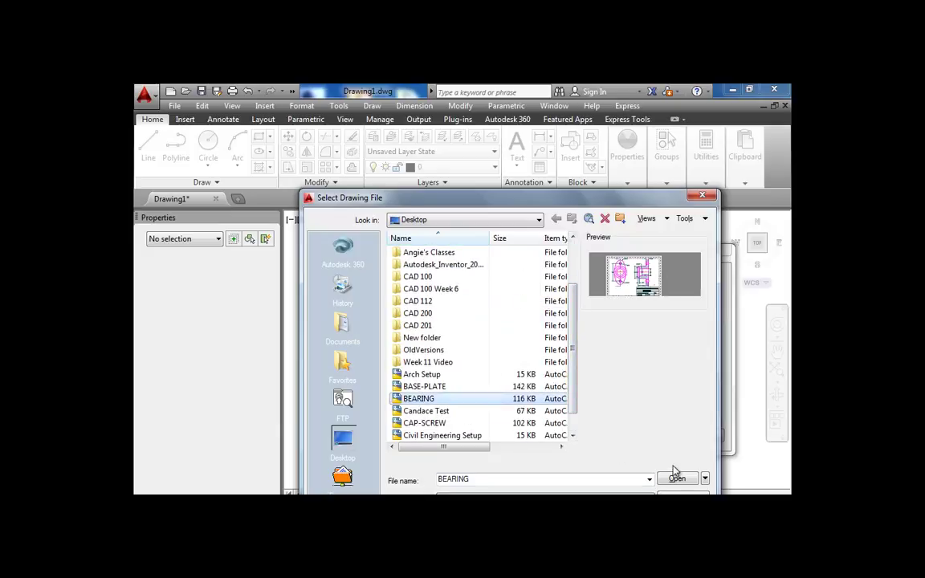
pyautogui.click(677, 478)
pyautogui.click(595, 433)
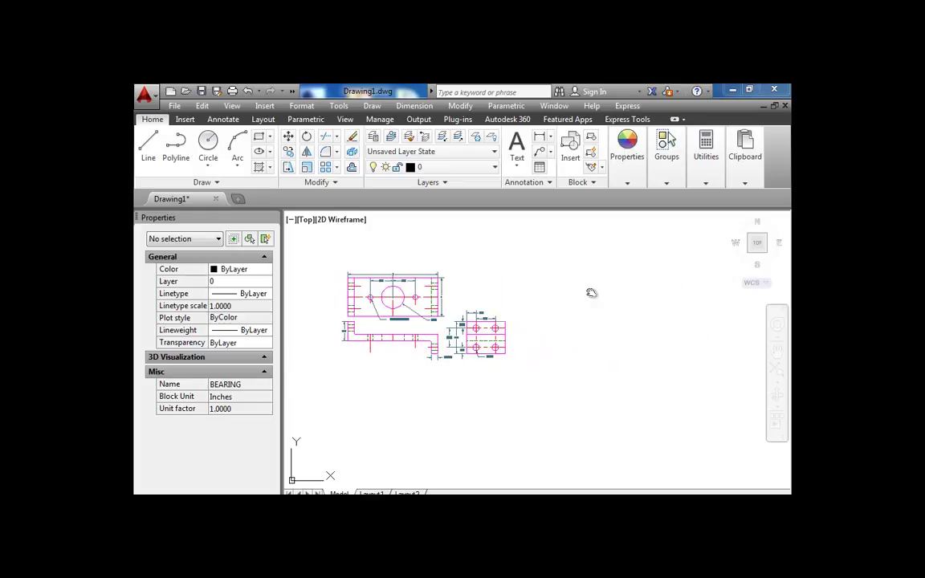
pyautogui.click(590, 294)
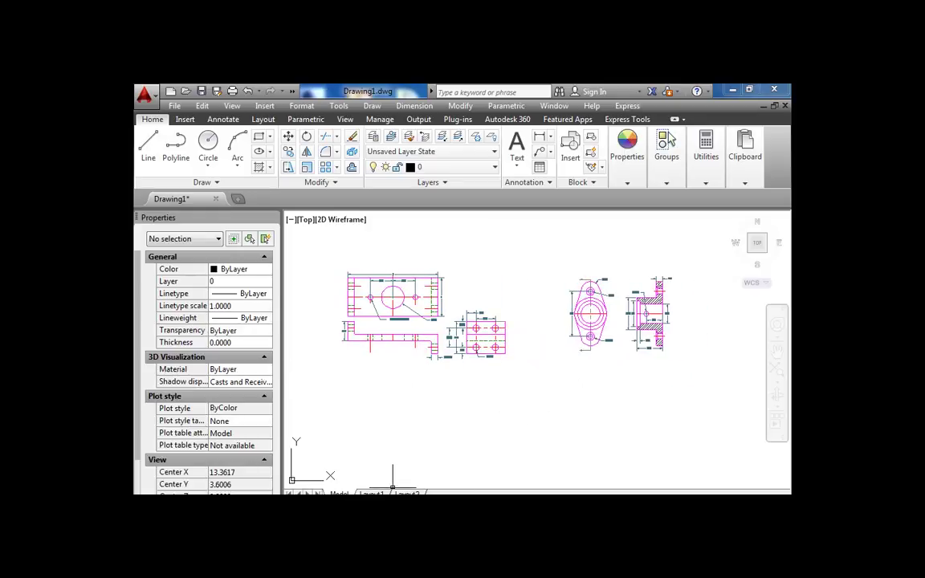
# Insert the CAP-SCREW drawing from the Desktop as a block above the bearing views
pyautogui.click(570, 146)
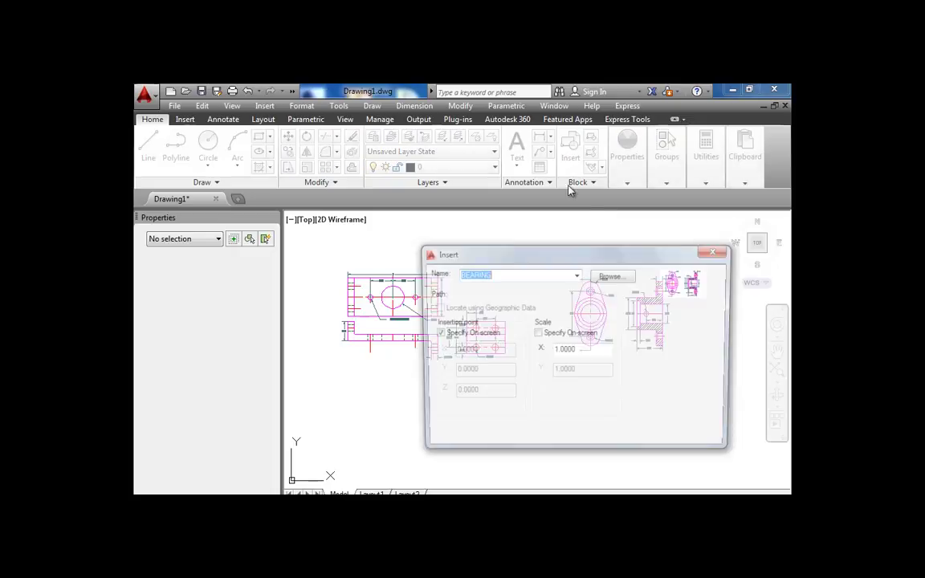
pyautogui.click(610, 277)
pyautogui.moveTo(580, 299); pyautogui.dragTo(568, 358)
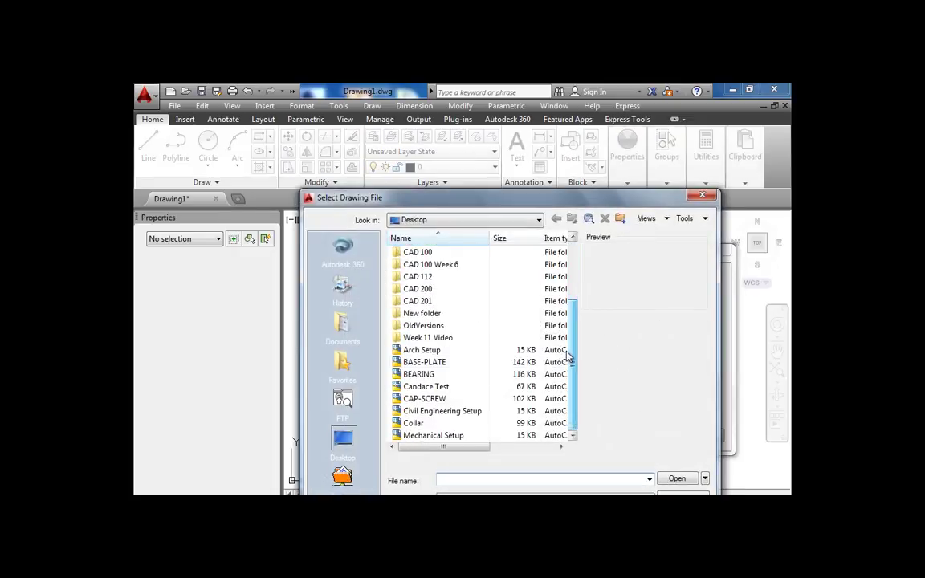
pyautogui.click(424, 399)
pyautogui.click(674, 479)
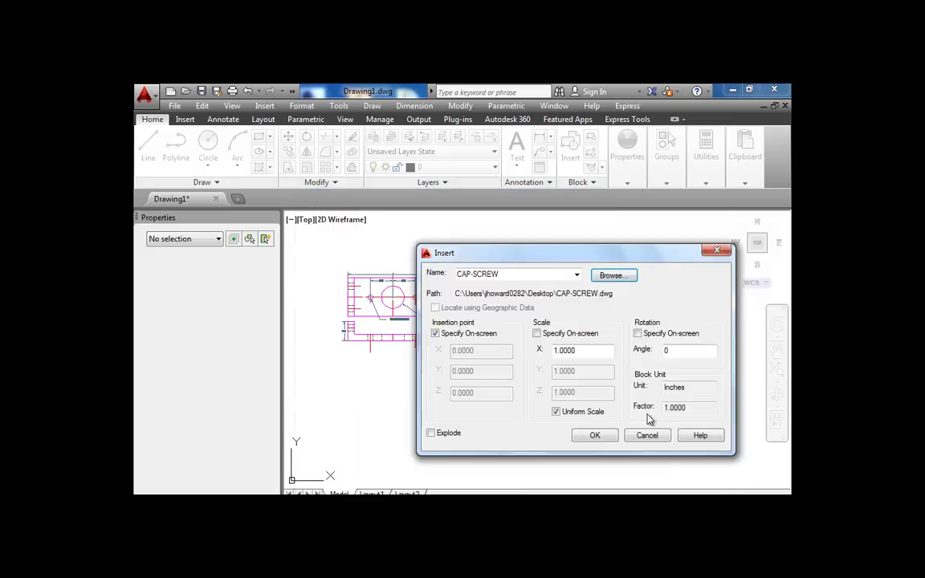
pyautogui.click(593, 436)
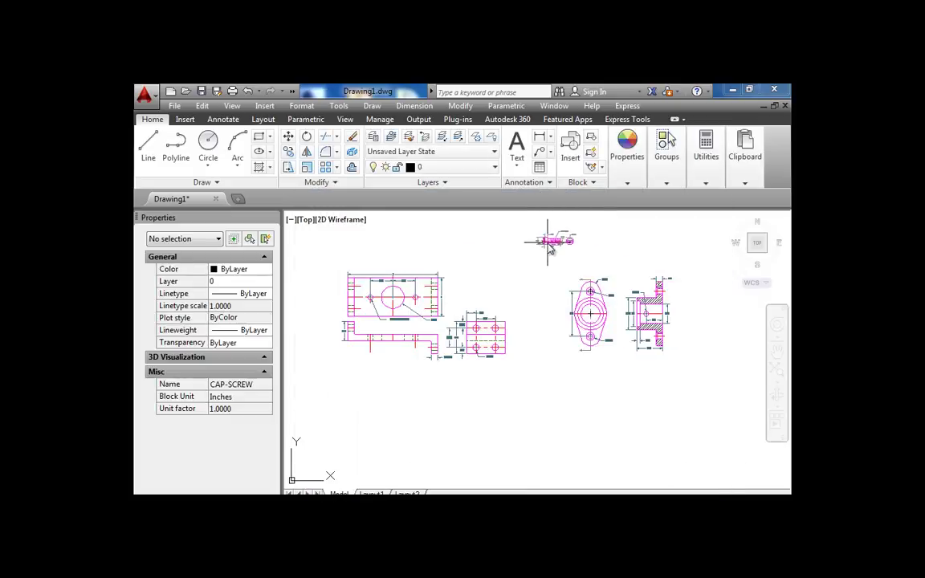
# Insert the Collar drawing from the Desktop as a block below the bearing views
pyautogui.click(570, 145)
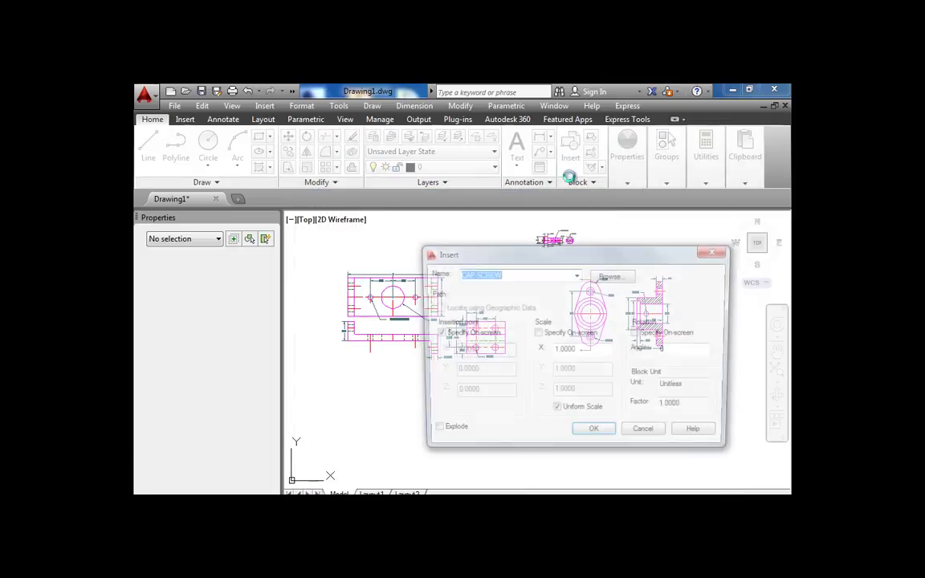
pyautogui.click(612, 277)
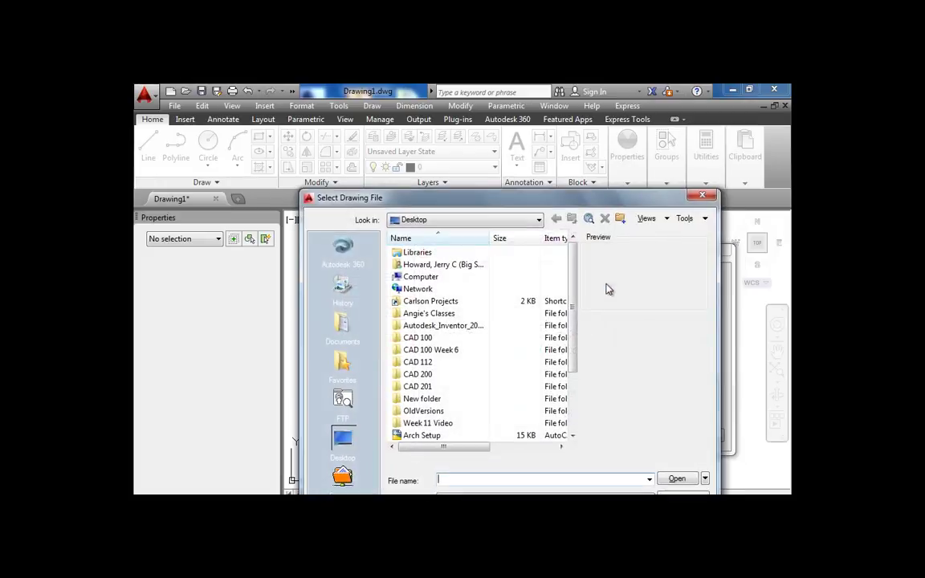
pyautogui.scroll(-2, 573, 369)
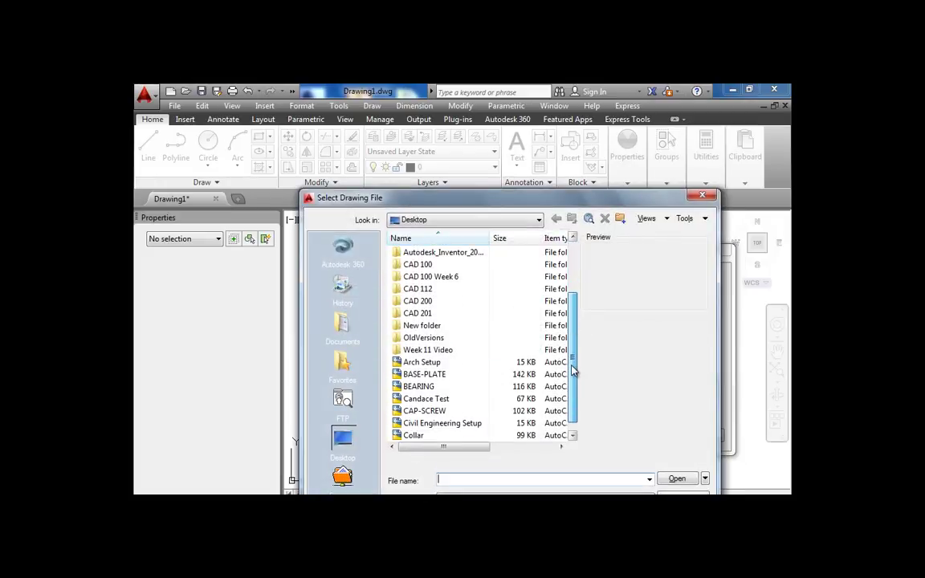
pyautogui.scroll(-1, 572, 367)
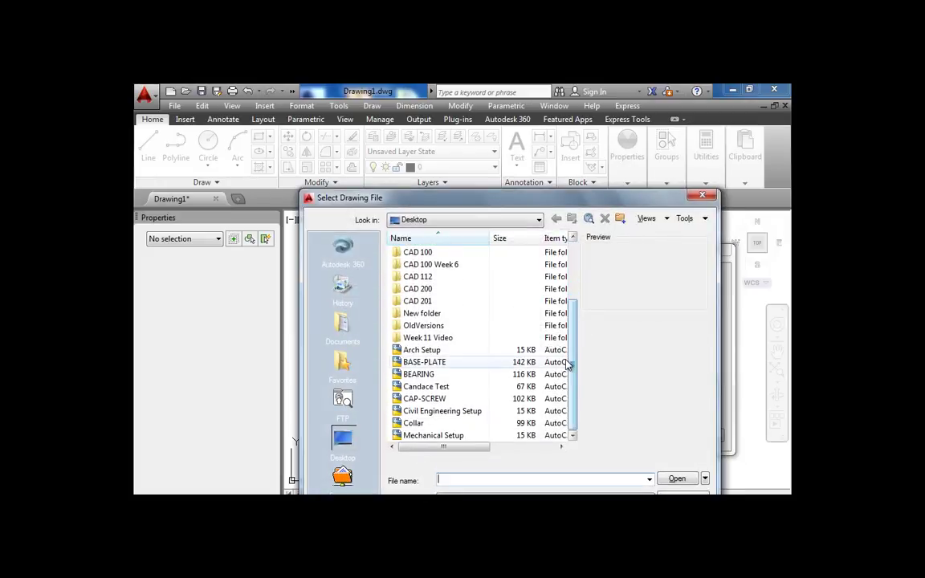
pyautogui.click(428, 425)
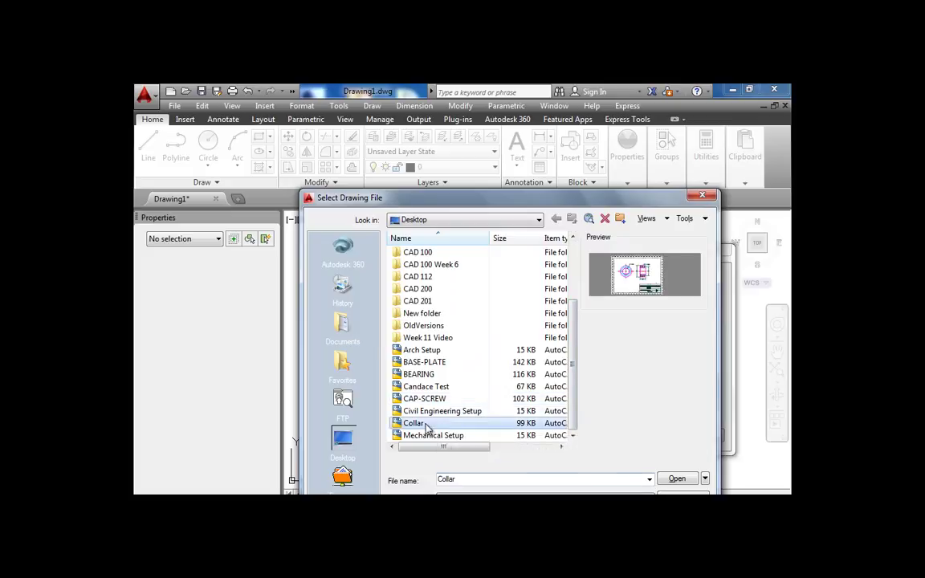
pyautogui.click(674, 479)
pyautogui.click(601, 438)
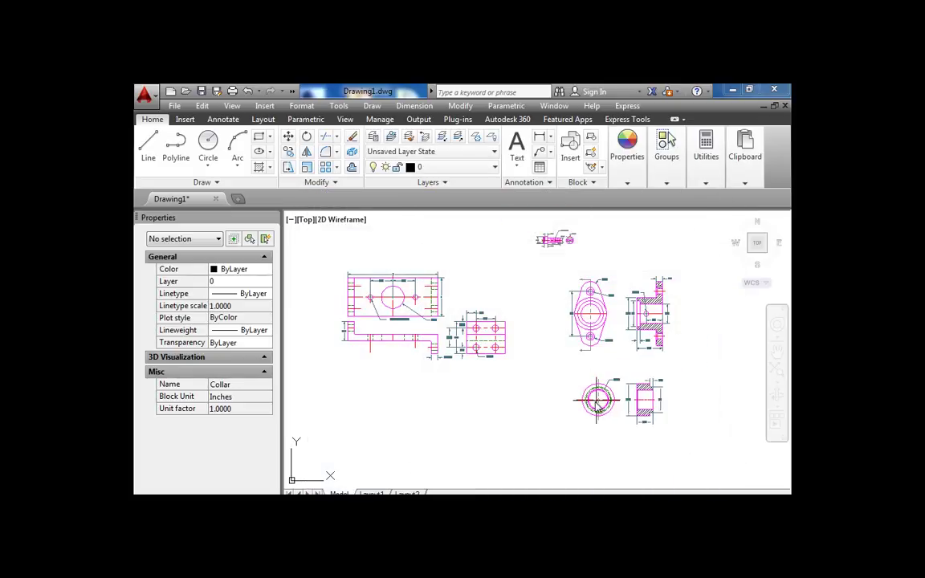
# Explode the base plate block into separate objects and check that a single dimension can be selected
pyautogui.moveTo(515, 386); pyautogui.dragTo(538, 394, button='middle')
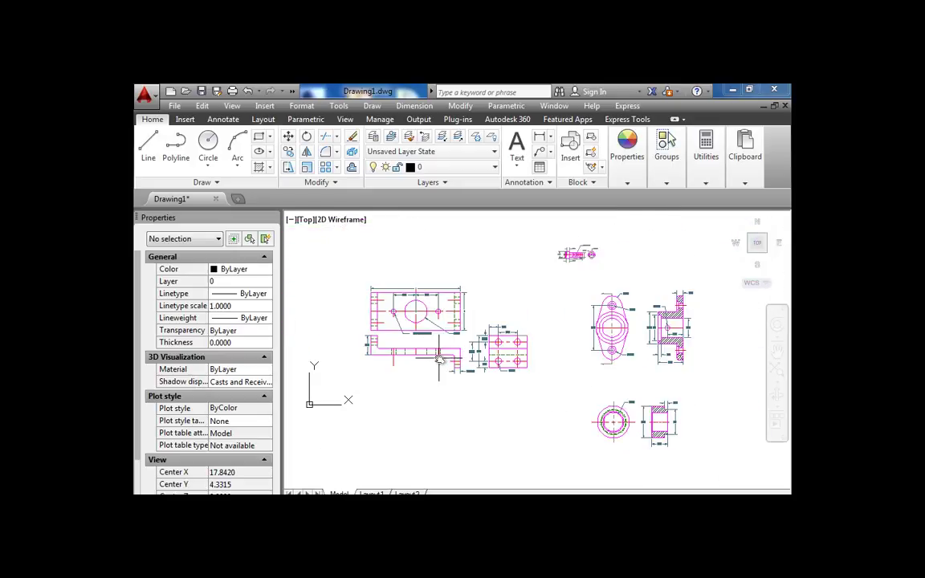
pyautogui.scroll(2, 444, 357)
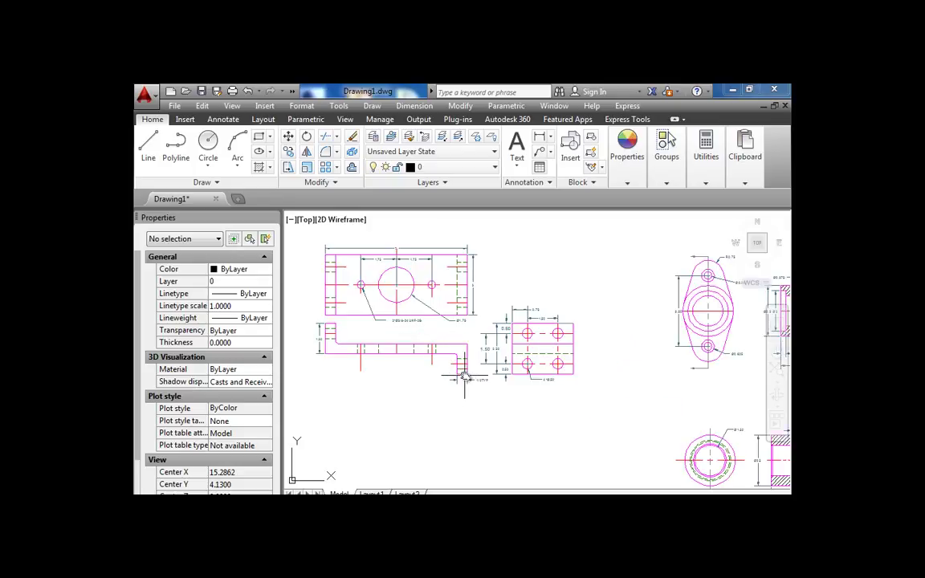
pyautogui.scroll(-2, 462, 373)
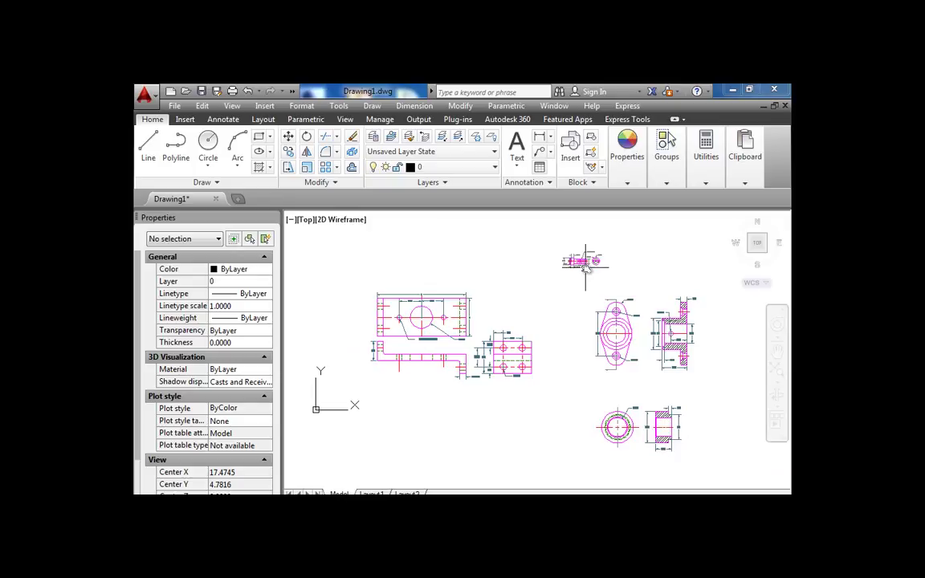
pyautogui.scroll(2, 447, 343)
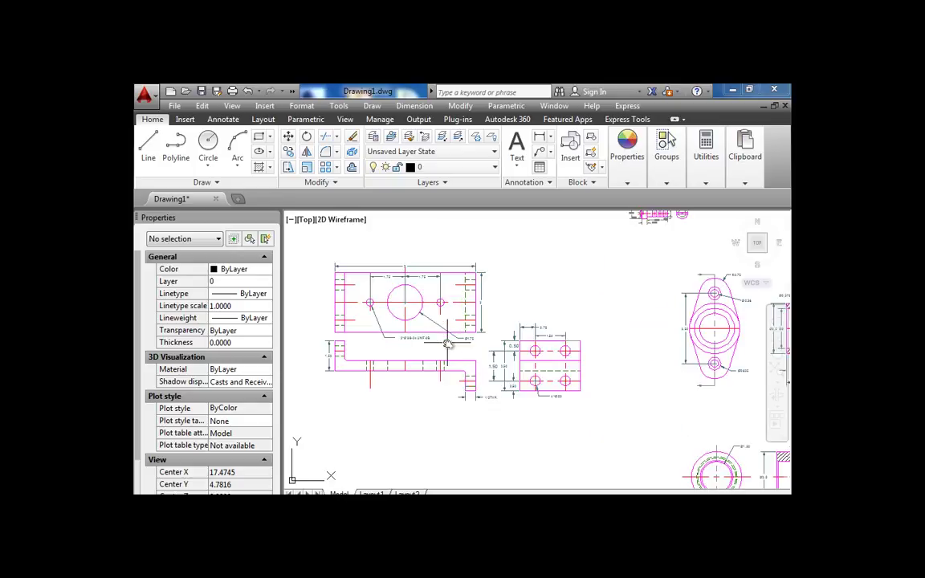
pyautogui.click(474, 321)
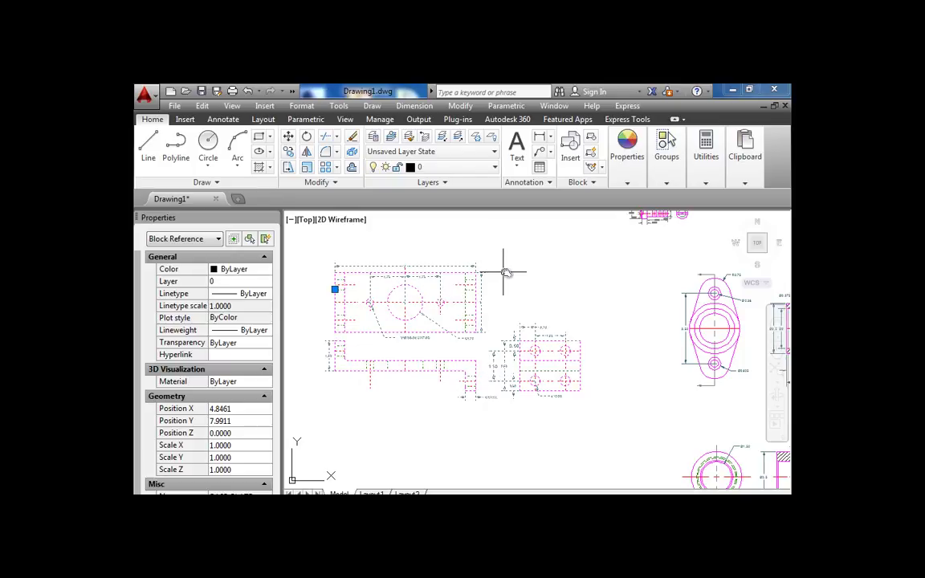
pyautogui.click(354, 155)
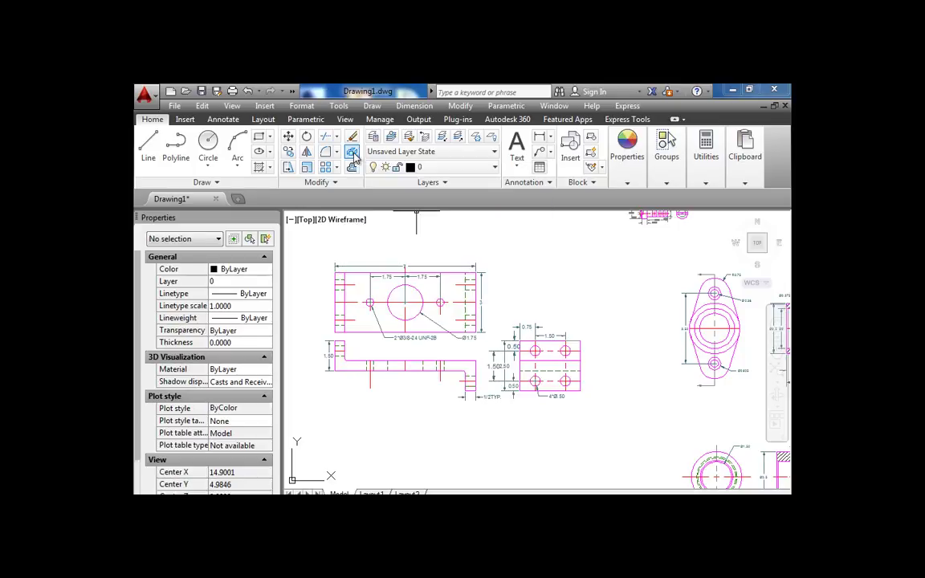
pyautogui.click(440, 277)
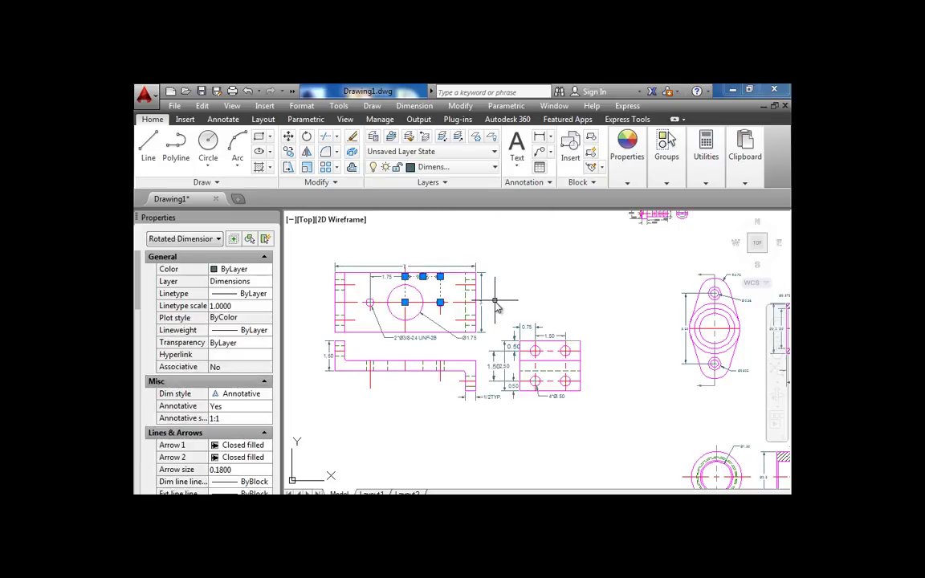
pyautogui.press('Escape')
# Delete the base plate's top view together with its dimensions, keeping the front view below it
pyautogui.click(481, 335)
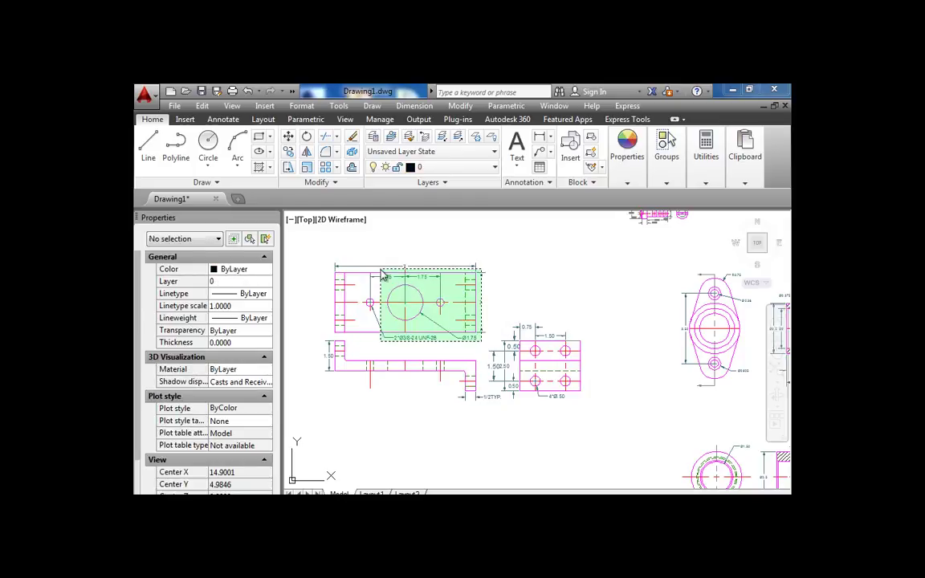
pyautogui.click(337, 250)
pyautogui.press('Delete')
pyautogui.click(362, 330)
pyautogui.click(315, 270)
pyautogui.press('Delete')
# Delete the base plate's side view with the four holes, including its dimensions
pyautogui.click(594, 420)
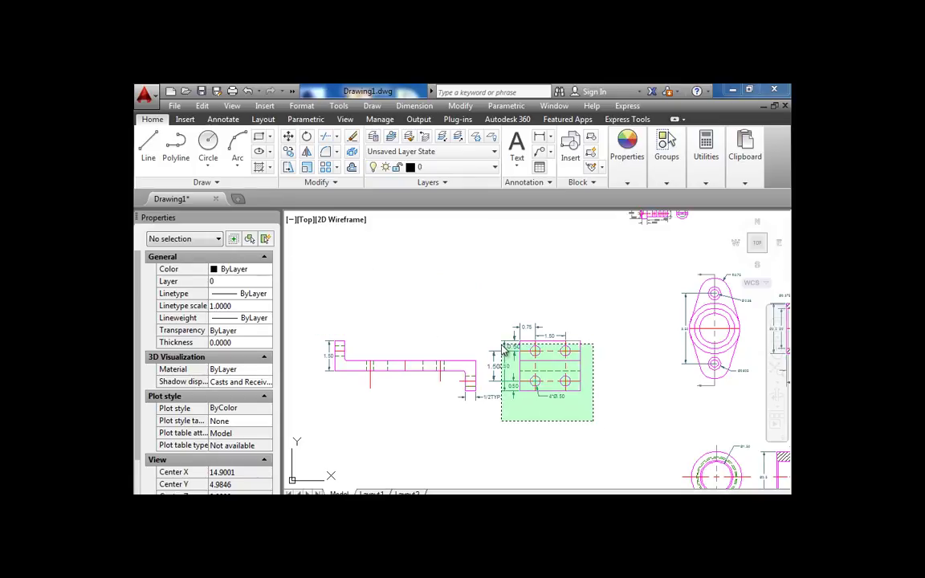
pyautogui.click(491, 322)
pyautogui.press('Delete')
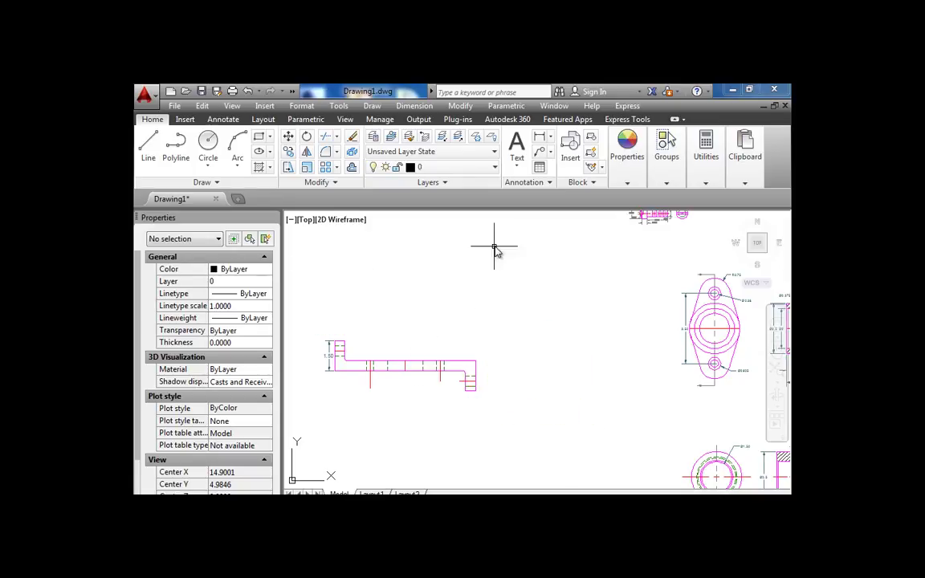
# Turn off the Dimensions layer
pyautogui.click(464, 168)
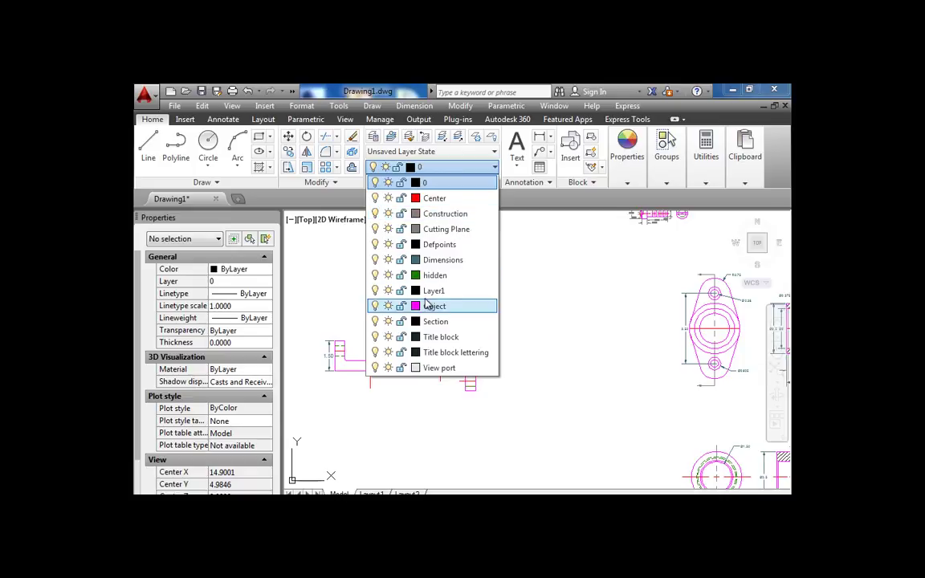
pyautogui.click(375, 260)
pyautogui.click(557, 380)
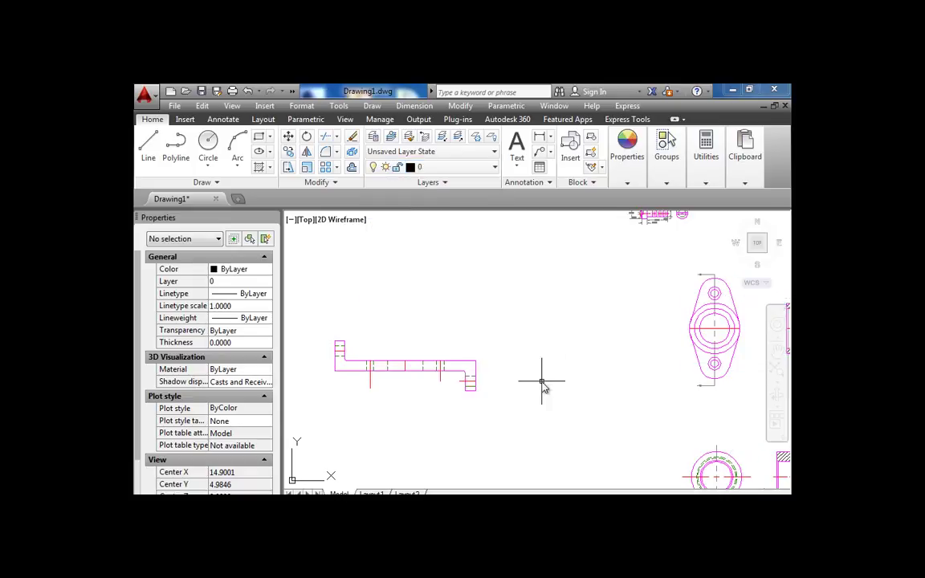
pyautogui.scroll(-2, 580, 397)
pyautogui.scroll(2, 562, 397)
pyautogui.moveTo(515, 391); pyautogui.dragTo(499, 406, button='middle')
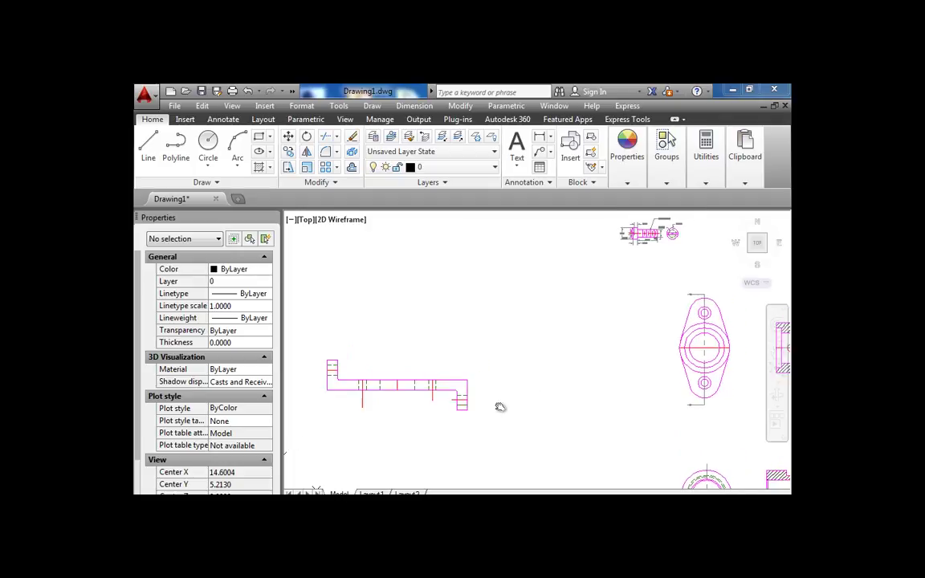
# Explode the bearing block and delete its front view with the oval flange, keeping the section view
pyautogui.moveTo(566, 360); pyautogui.dragTo(463, 372, button='middle')
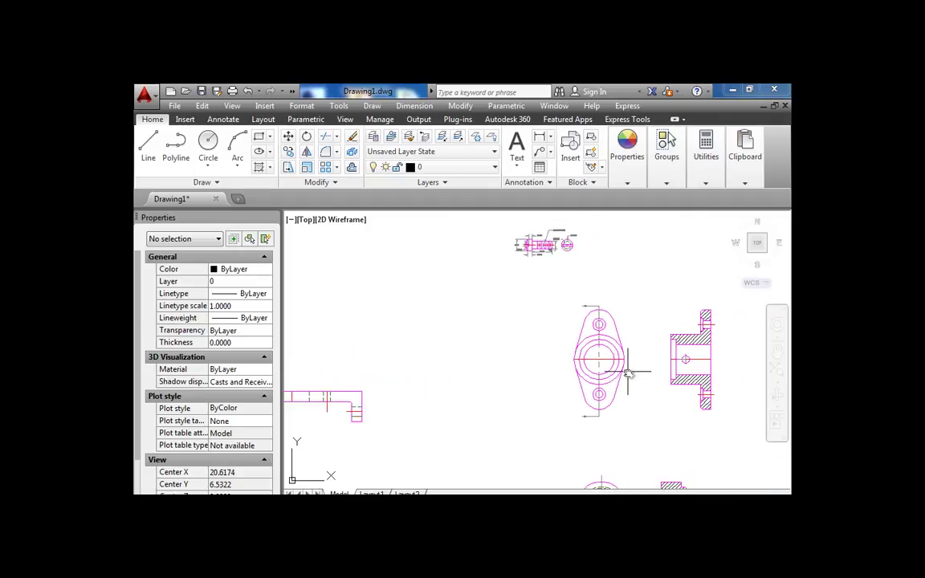
pyautogui.scroll(-3, 614, 357)
pyautogui.click(583, 383)
pyautogui.click(533, 307)
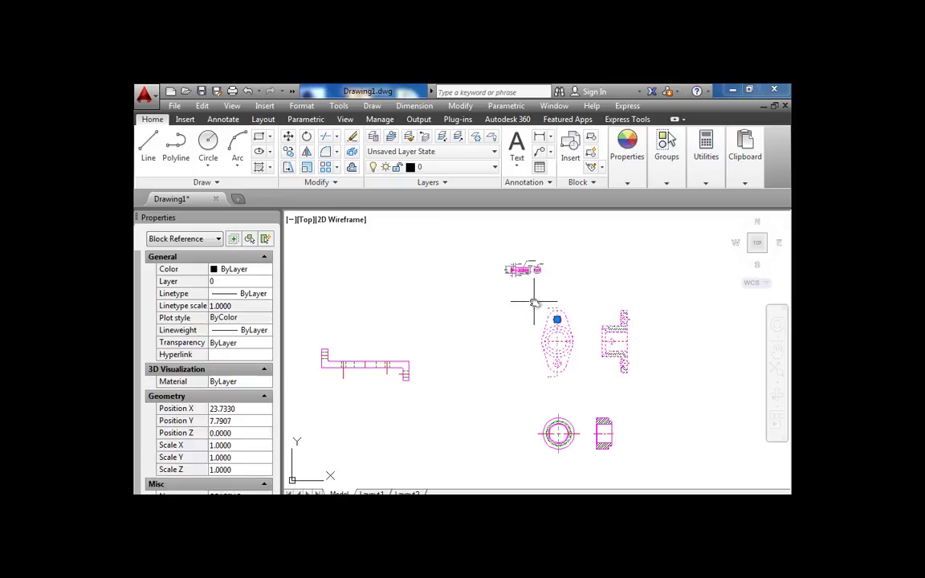
pyautogui.click(352, 153)
pyautogui.click(580, 379)
pyautogui.click(533, 303)
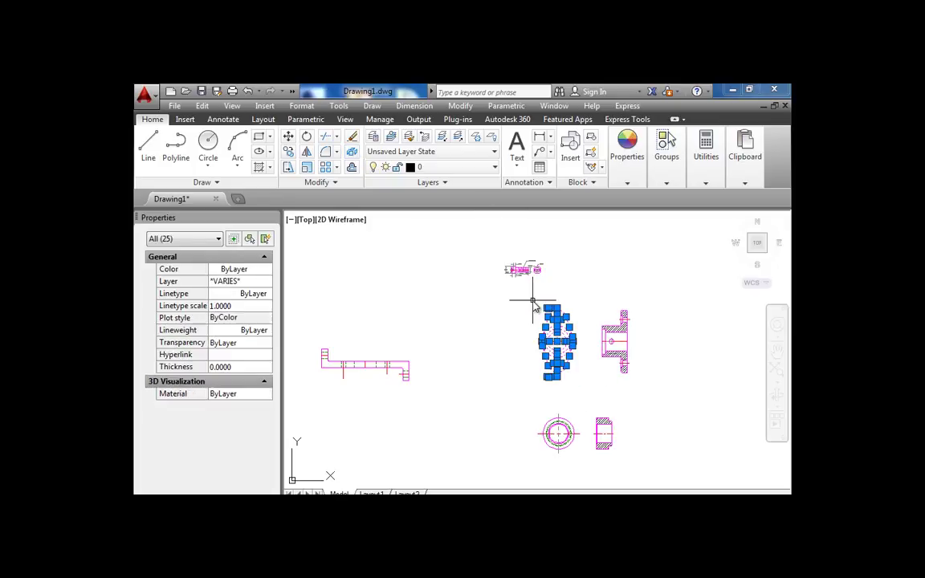
pyautogui.press('Delete')
# Explode the collar block and delete its circular front view, keeping the section view
pyautogui.moveTo(635, 431); pyautogui.dragTo(632, 414, button='middle')
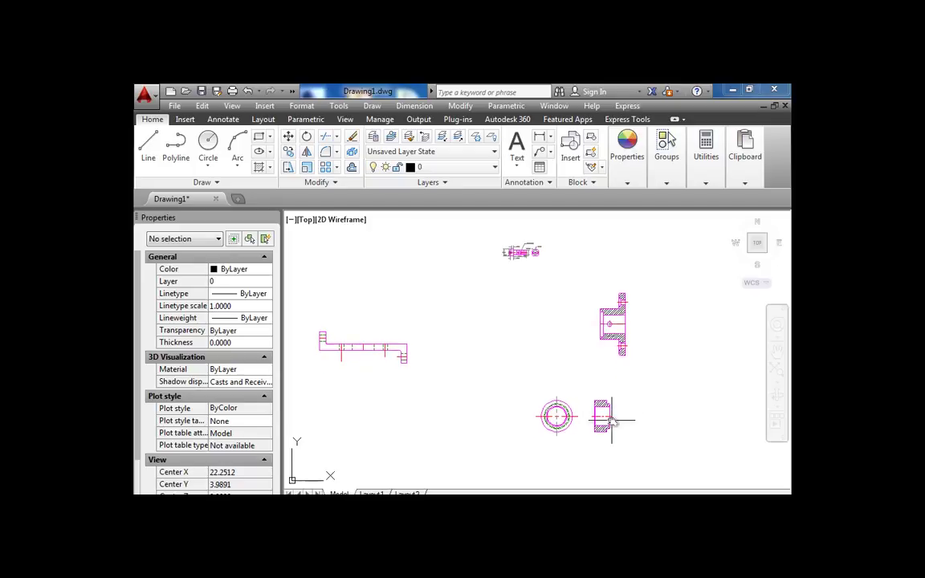
pyautogui.click(567, 422)
pyautogui.moveTo(541, 340); pyautogui.dragTo(534, 313, button='middle')
pyautogui.press('Escape')
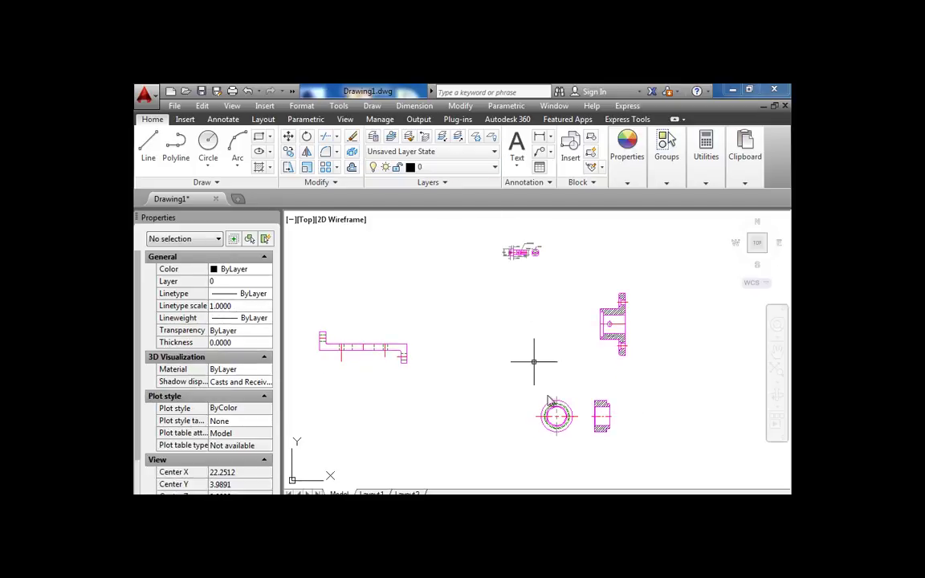
pyautogui.click(554, 418)
pyautogui.press('Delete')
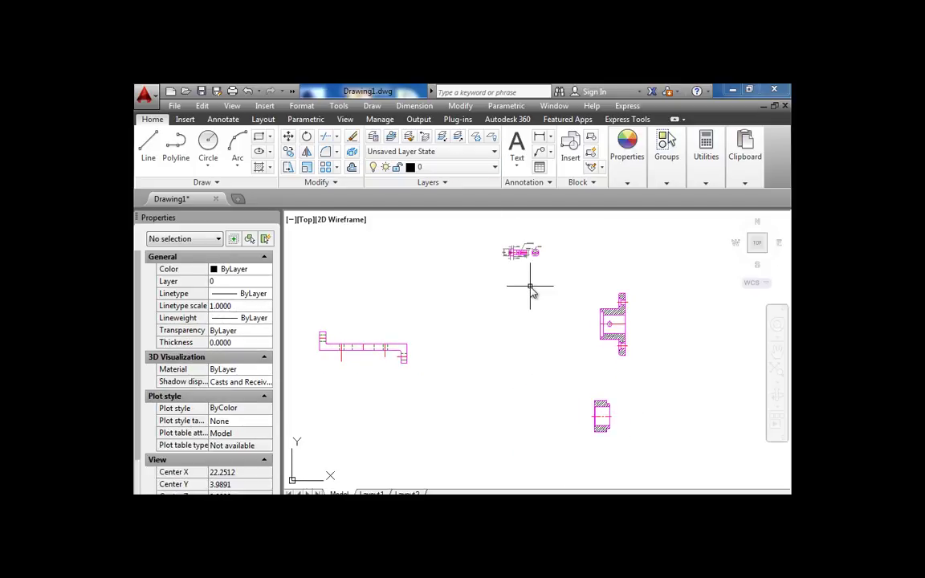
# Explode the cap screw block into separate objects
pyautogui.scroll(2, 542, 275)
pyautogui.scroll(4, 542, 253)
pyautogui.moveTo(543, 277); pyautogui.dragTo(531, 358, button='middle')
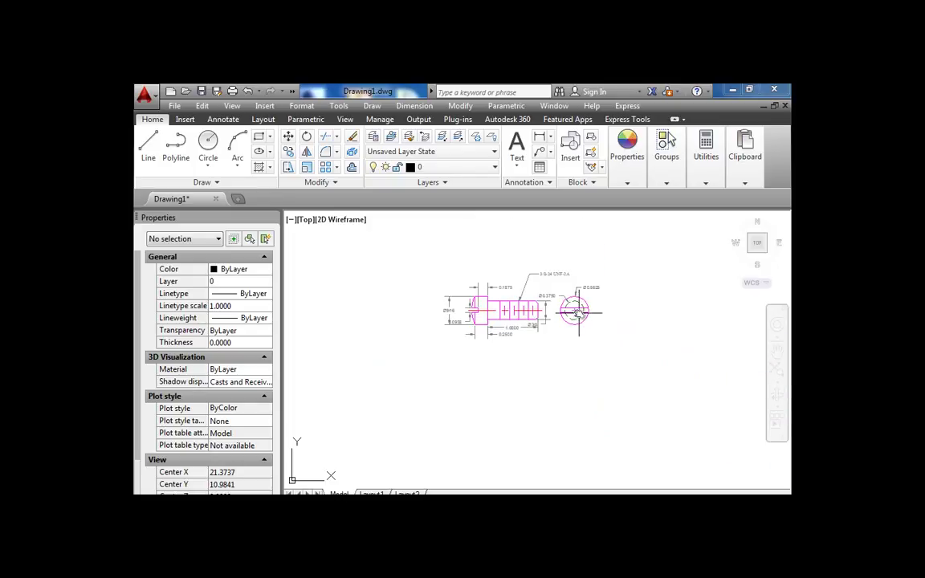
pyautogui.click(536, 277)
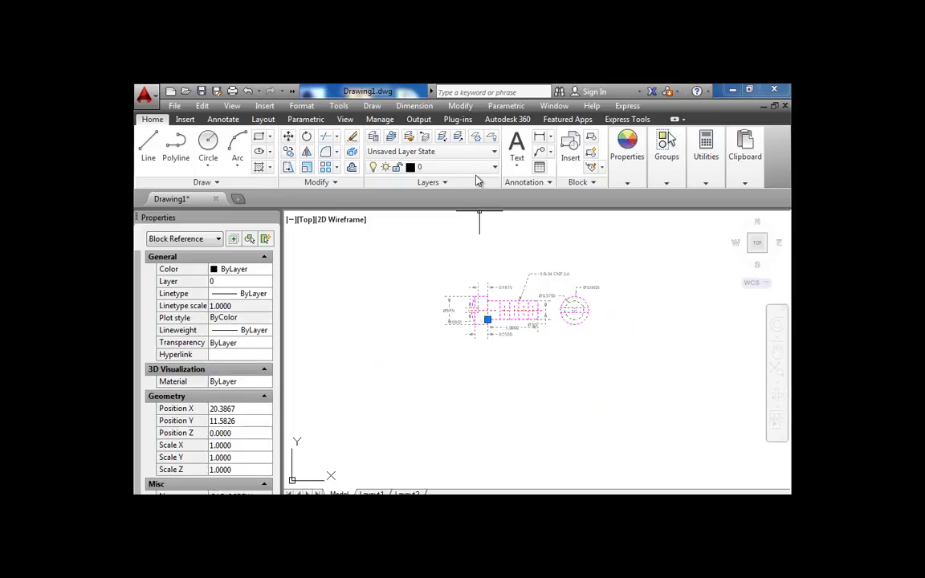
pyautogui.click(352, 152)
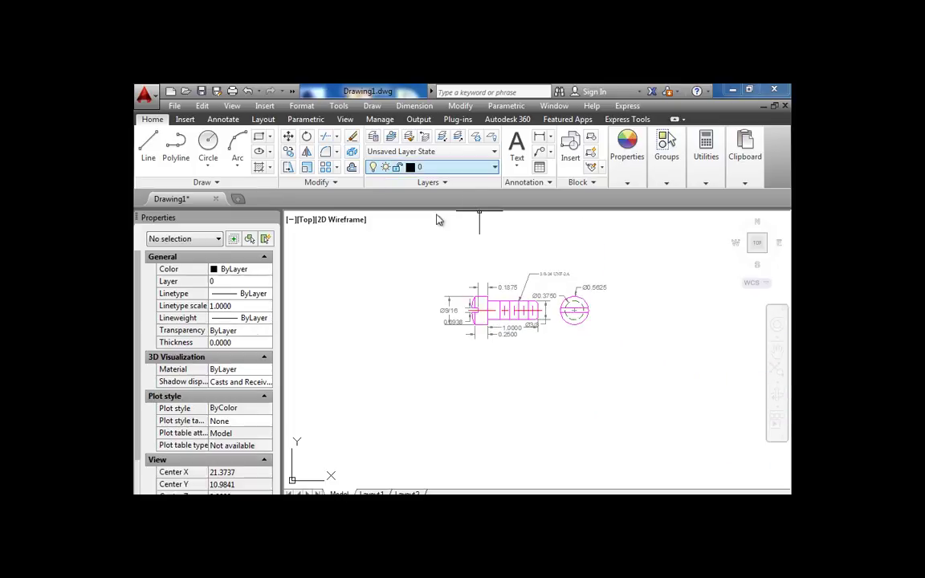
# Identify the layer of a cap screw dimension and turn off that Construction layer
pyautogui.click(501, 289)
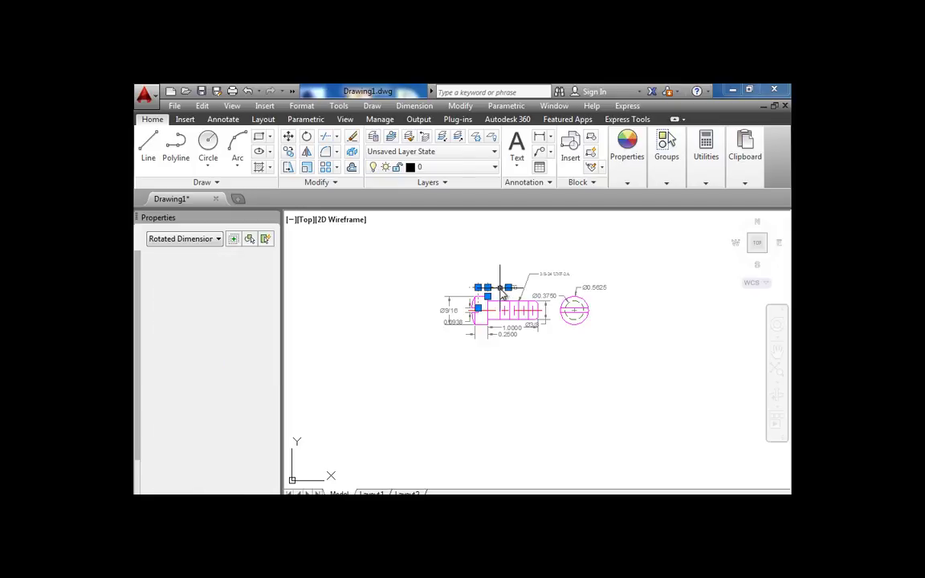
pyautogui.click(473, 167)
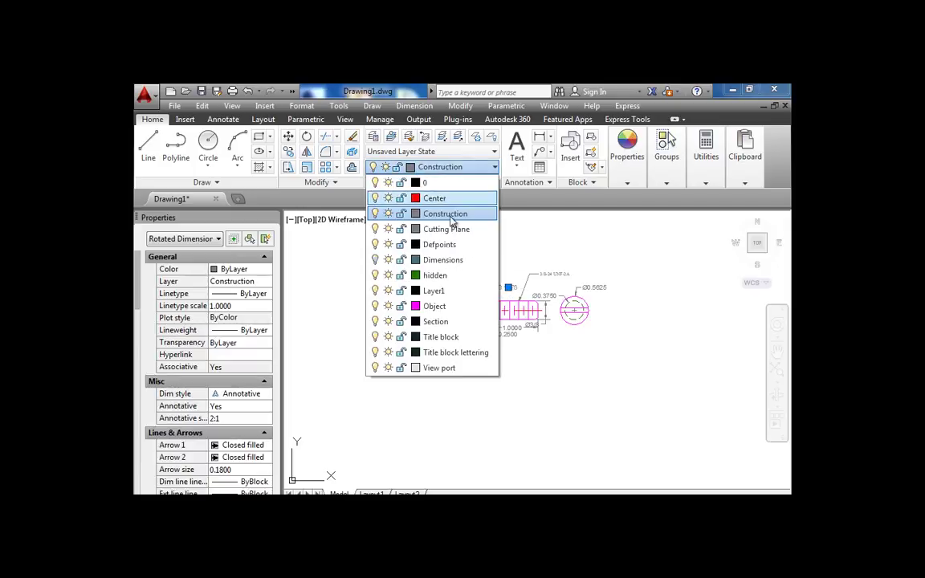
pyautogui.click(376, 213)
# Delete the cap screw's circular end view, keeping its side view
pyautogui.click(585, 305)
pyautogui.click(604, 344)
pyautogui.click(551, 300)
pyautogui.press('Delete')
pyautogui.scroll(-6, 562, 309)
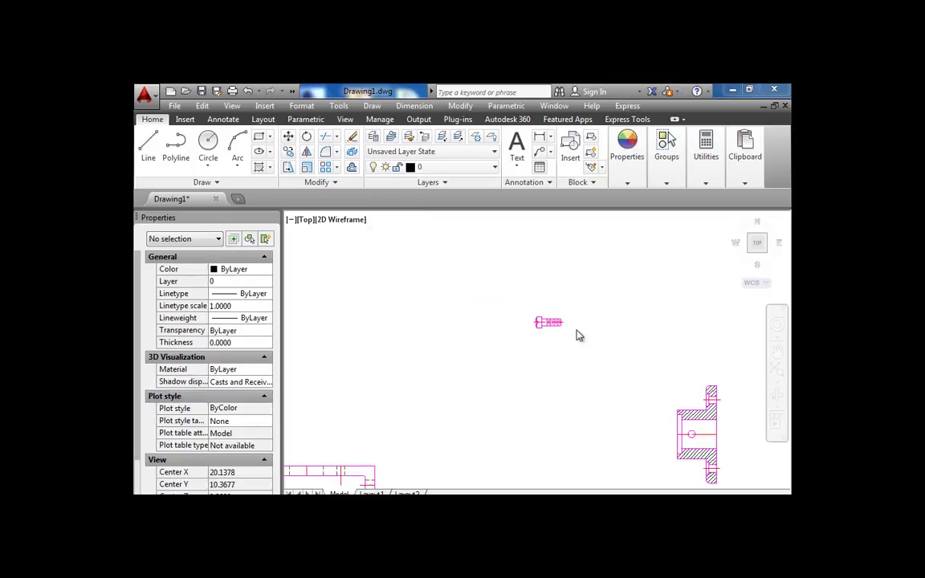
# Rotate the bearing's section view 90° clockwise about the midpoint of its flange face, using Ortho, so the flange faces down
pyautogui.moveTo(580, 361)
pyautogui.mouseDown(button='middle')
pyautogui.moveTo(593, 310)
pyautogui.moveTo(564, 333)
pyautogui.moveTo(543, 326)
pyautogui.moveTo(564, 326)
pyautogui.mouseUp(button='middle')
pyautogui.scroll(2, 592, 336)
pyautogui.click(640, 270)
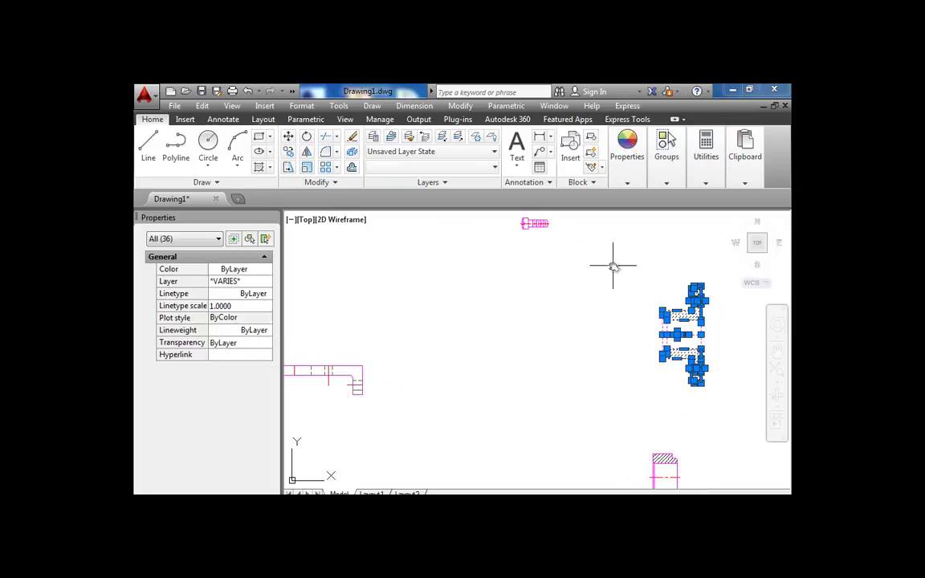
pyautogui.click(306, 138)
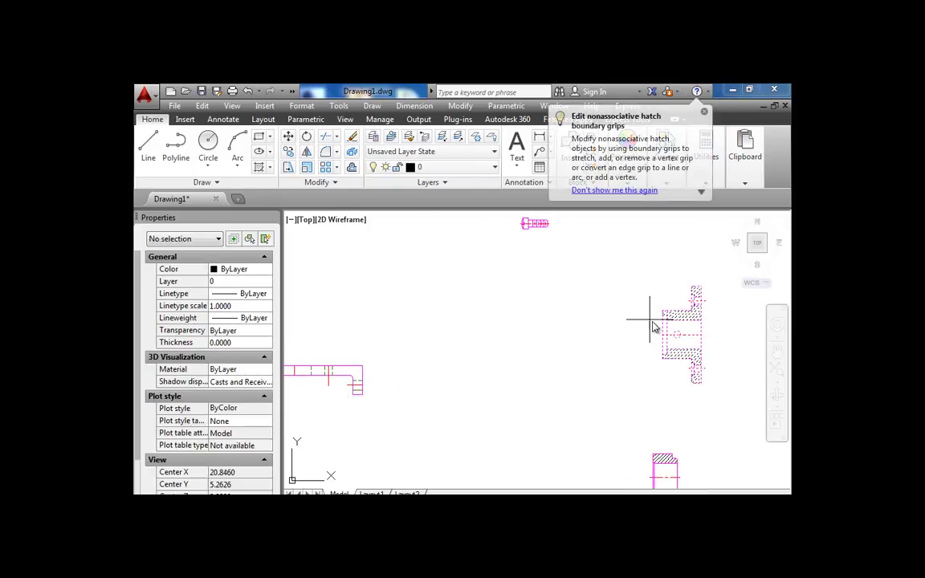
pyautogui.click(701, 335)
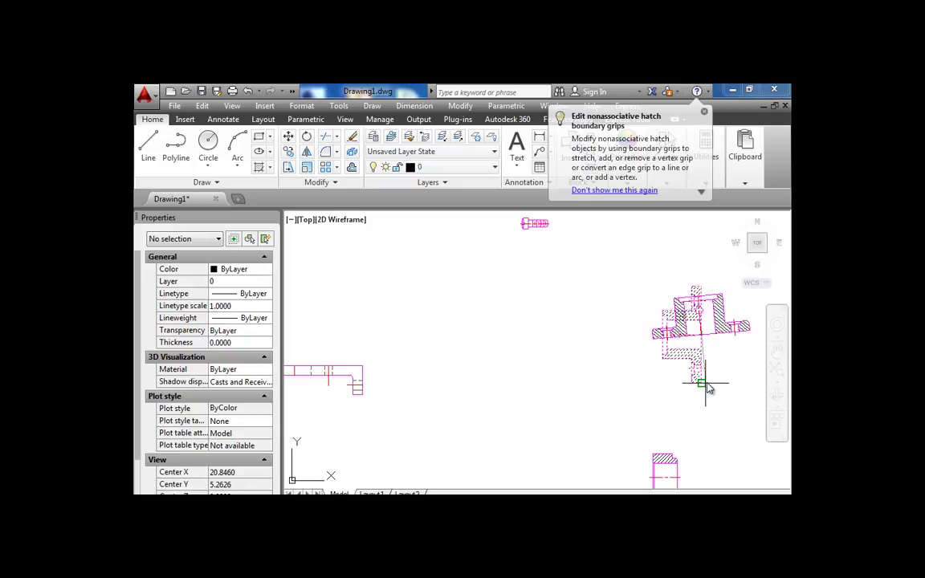
pyautogui.press('F8')
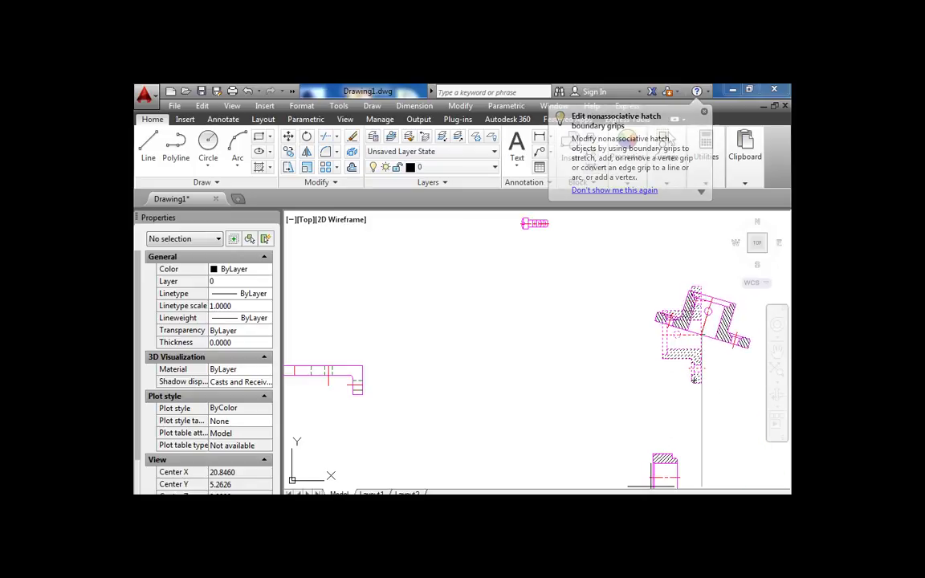
pyautogui.click(707, 387)
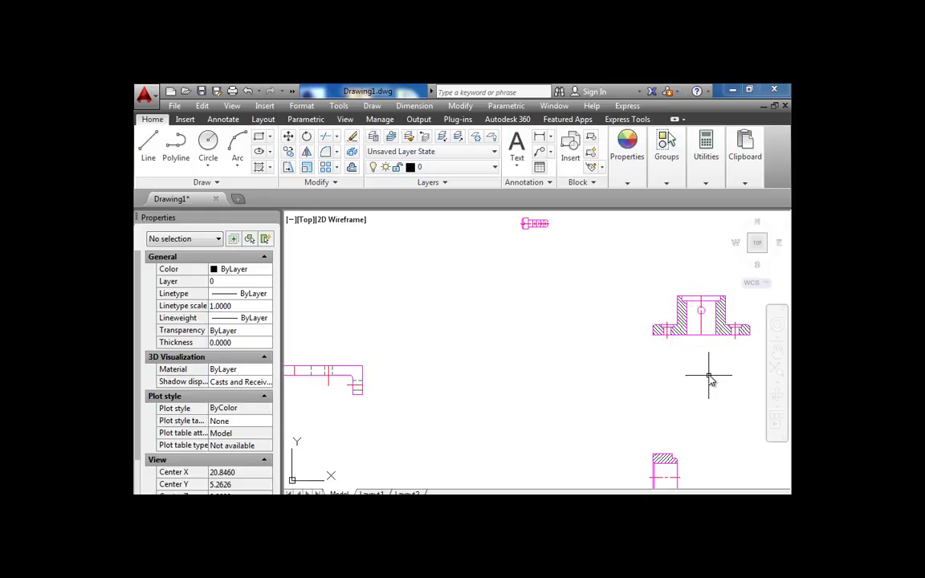
# Move the bearing's section view from the midpoint of its bottom edge onto the midpoint of the base plate's upper edge
pyautogui.click(753, 344)
pyautogui.click(646, 287)
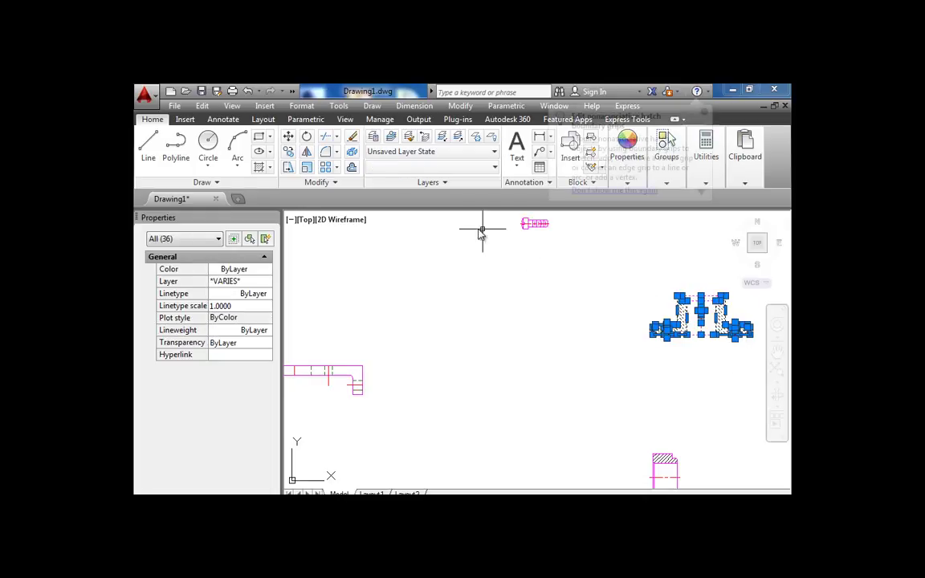
pyautogui.click(288, 138)
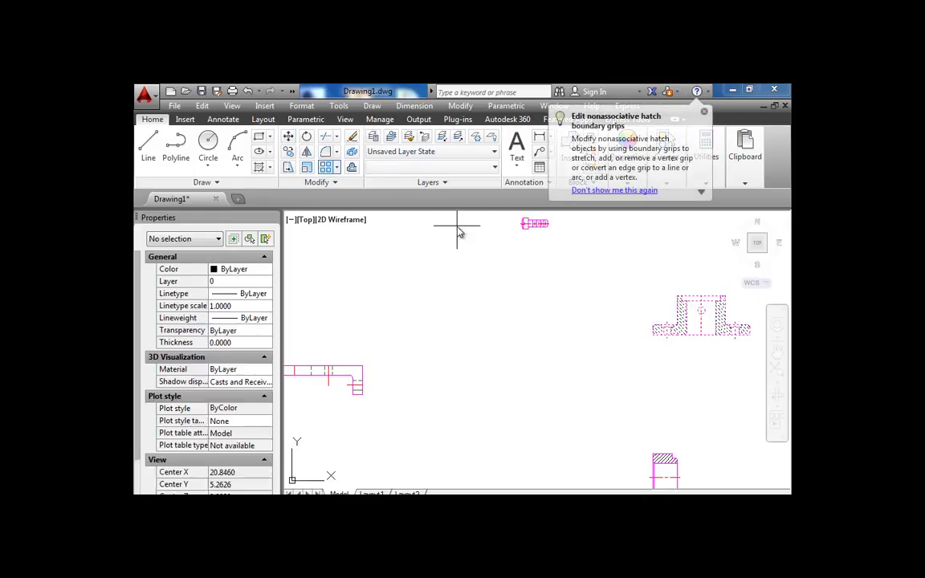
pyautogui.click(702, 343)
pyautogui.scroll(-3, 610, 345)
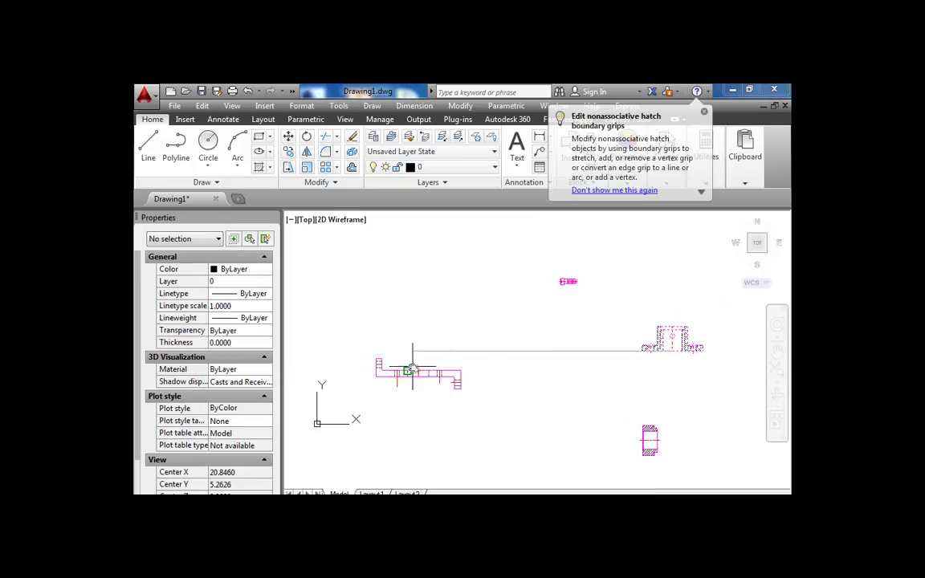
pyautogui.scroll(5, 419, 362)
pyautogui.scroll(2, 428, 374)
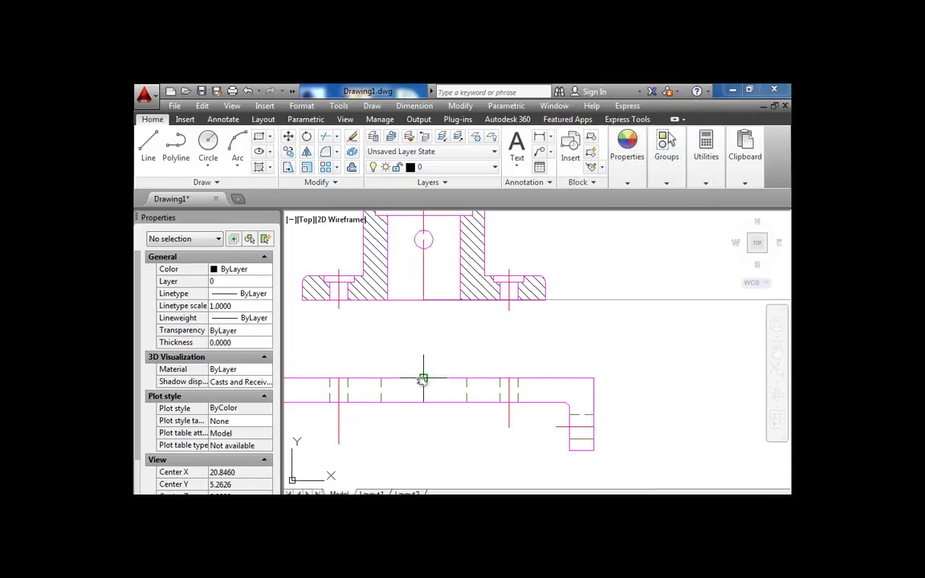
pyautogui.click(423, 378)
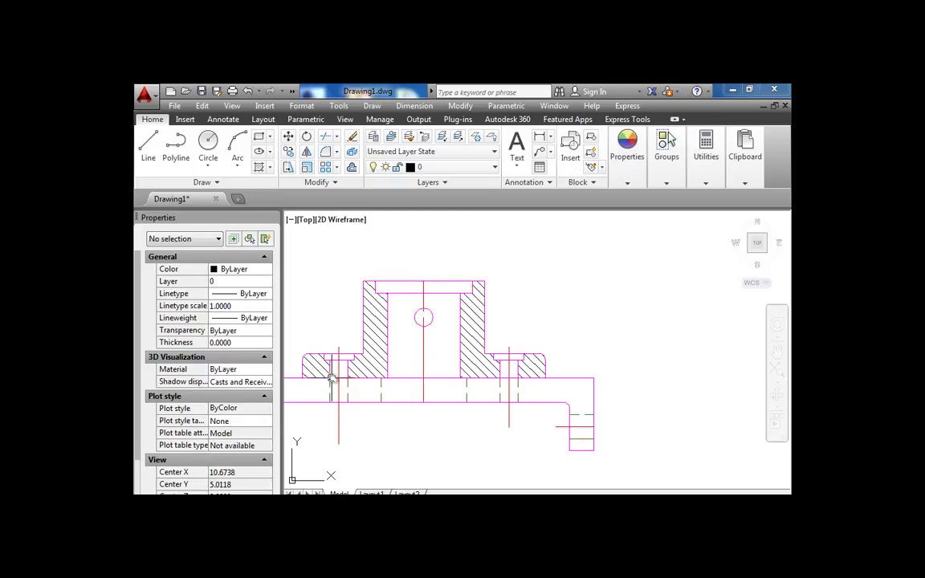
# Rotate the collar's section view 90° clockwise about the midpoint of its narrow end face so that end points down
pyautogui.scroll(-4, 408, 411)
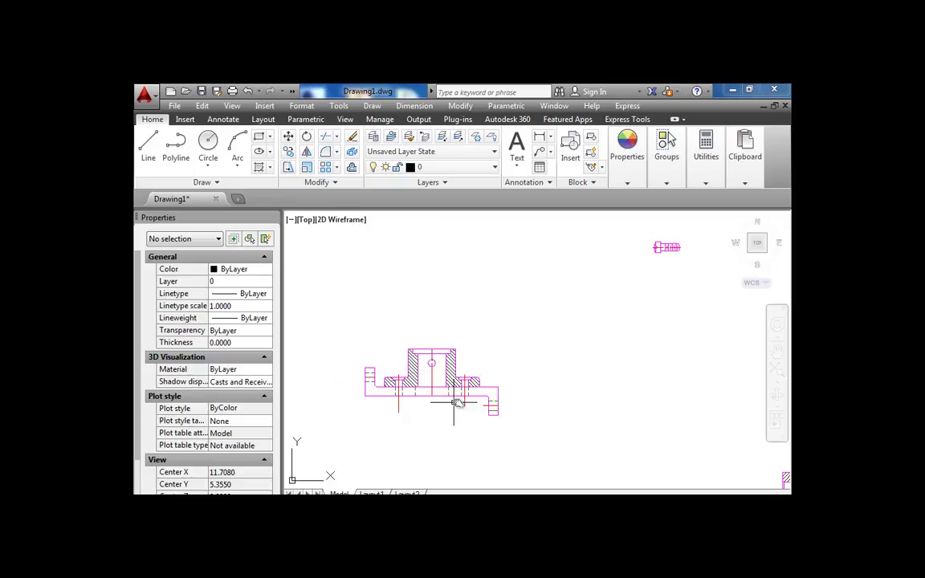
pyautogui.scroll(-2, 580, 377)
pyautogui.click(677, 434)
pyautogui.click(638, 386)
pyautogui.click(307, 167)
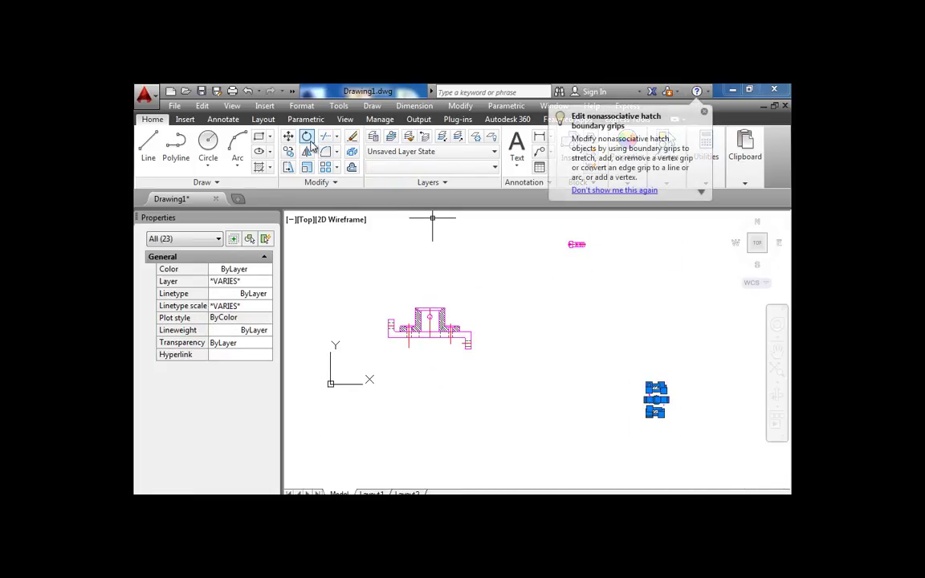
pyautogui.scroll(5, 633, 398)
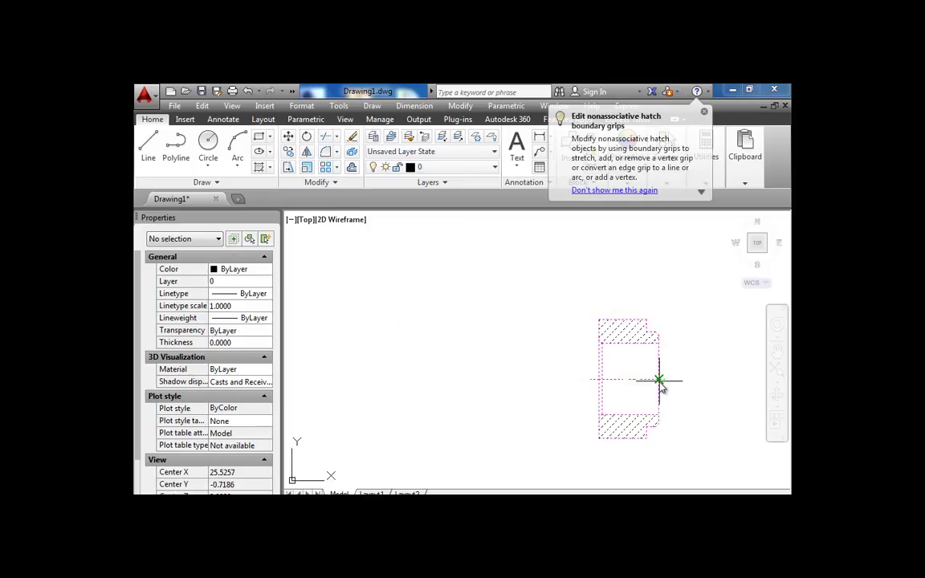
pyautogui.click(659, 379)
pyautogui.click(670, 423)
# Try to move the collar's section view into the counterbore of the bearing, snapping to a corner of the bore
pyautogui.scroll(-3, 670, 425)
pyautogui.click(699, 427)
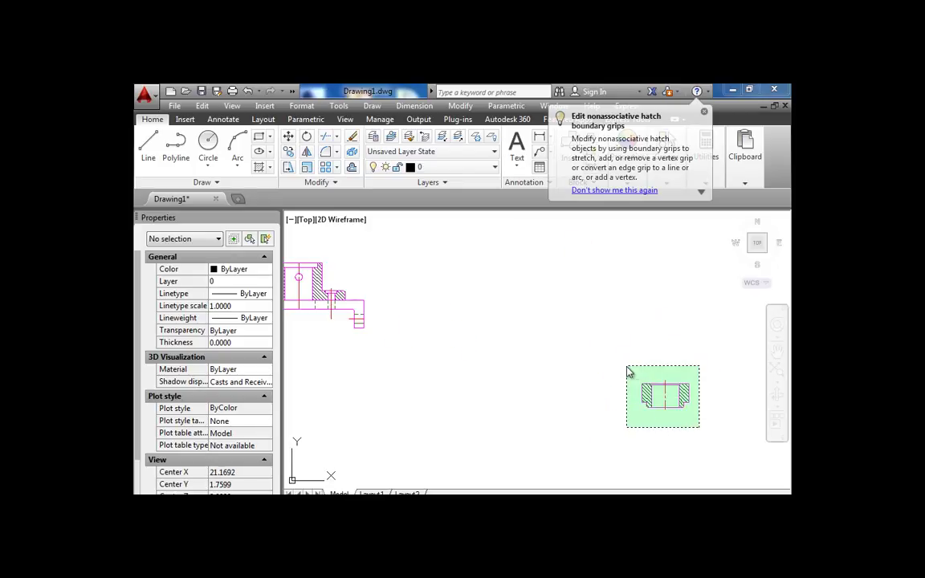
pyautogui.click(630, 371)
pyautogui.click(306, 168)
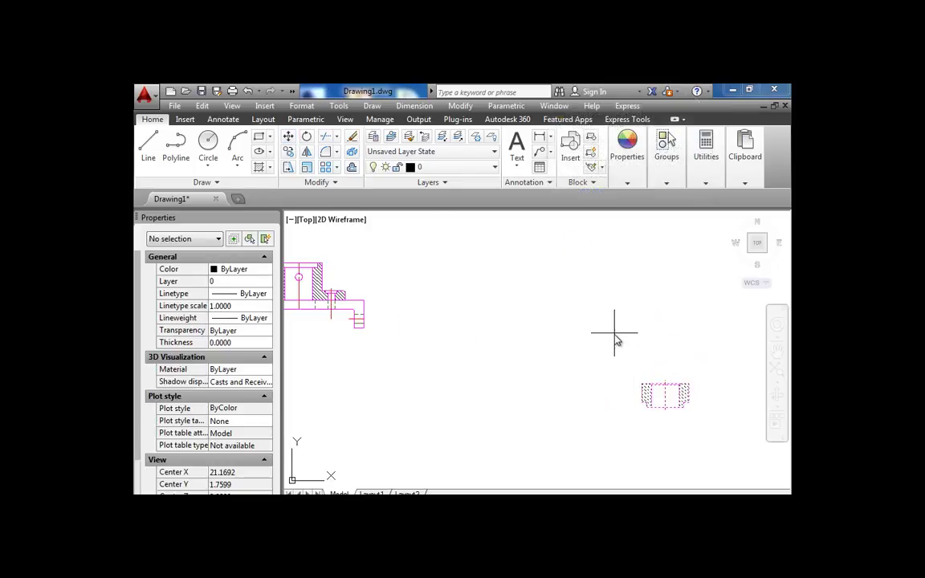
pyautogui.scroll(5, 669, 398)
pyautogui.click(575, 414)
pyautogui.scroll(-4, 568, 405)
pyautogui.scroll(6, 433, 373)
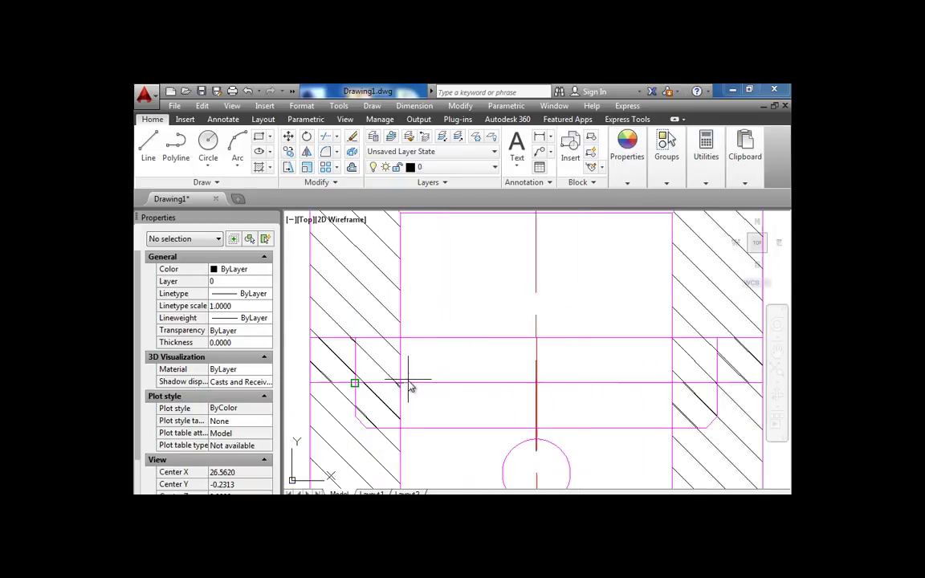
pyautogui.click(401, 384)
# Check the collar's fit in the bearing and undo the last collar move
pyautogui.scroll(-5, 444, 388)
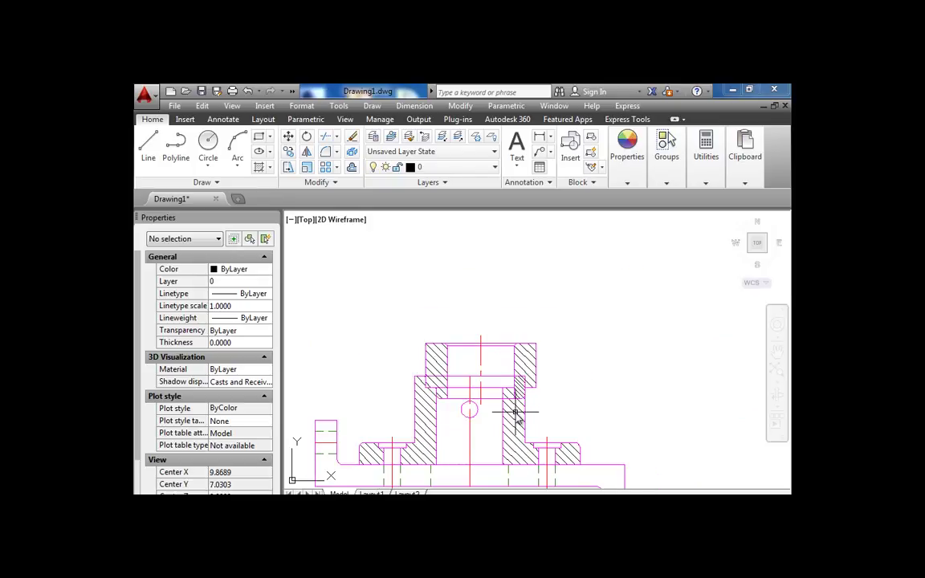
pyautogui.scroll(2, 538, 385)
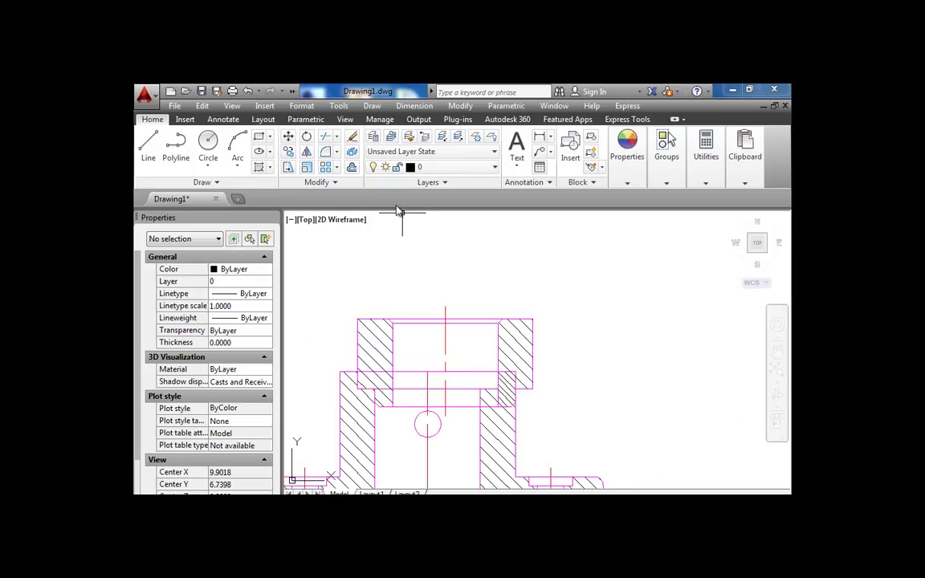
pyautogui.click(249, 91)
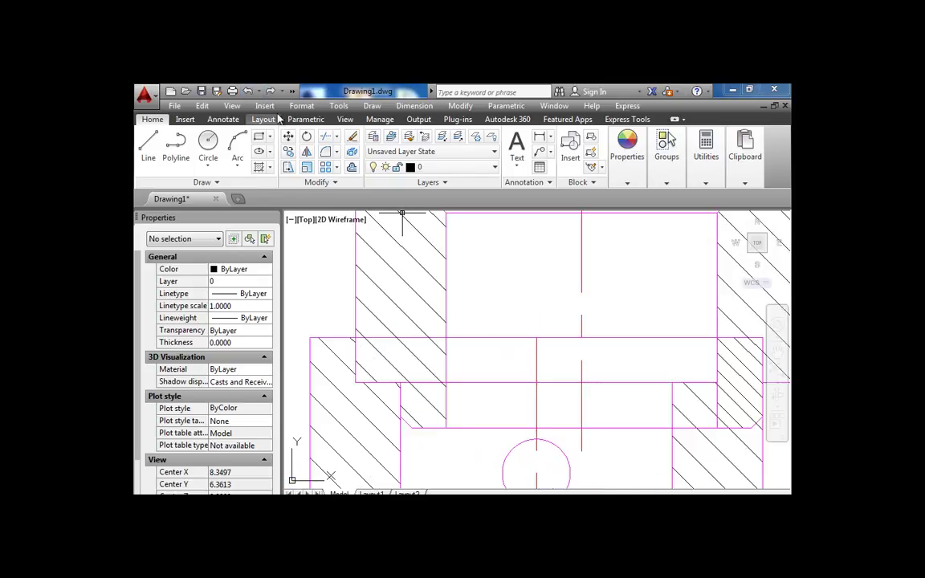
pyautogui.click(250, 90)
# Move the collar's section view from the midpoint of its bottom edge onto the midpoint of the bearing's counterbore floor
pyautogui.click(701, 424)
pyautogui.click(619, 374)
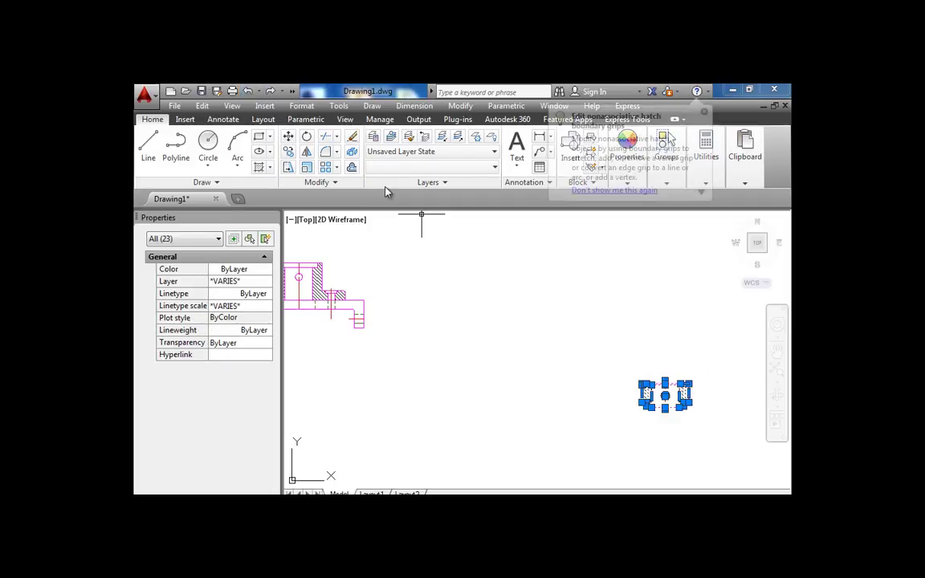
pyautogui.click(288, 137)
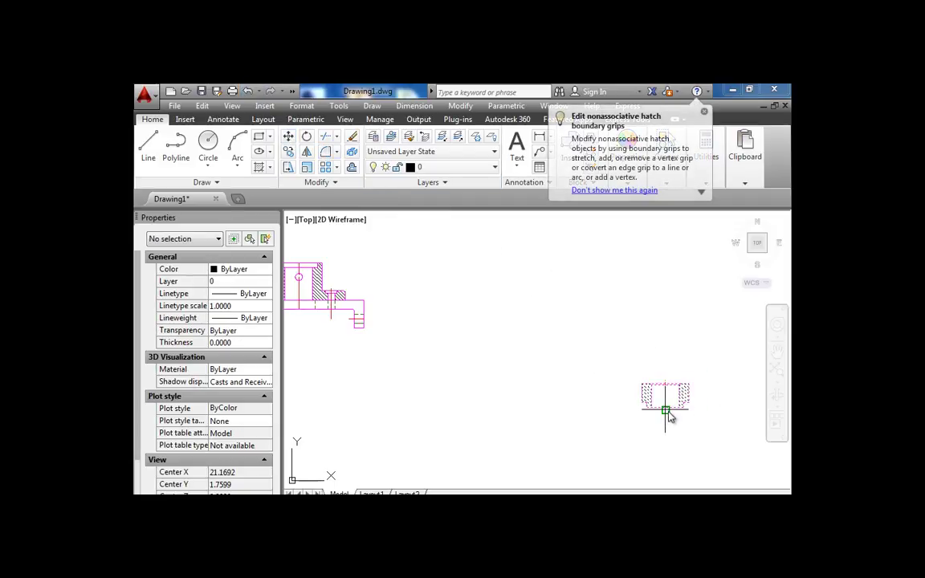
pyautogui.scroll(6, 671, 416)
pyautogui.click(647, 403)
pyautogui.scroll(-6, 652, 408)
pyautogui.scroll(5, 454, 321)
pyautogui.click(527, 430)
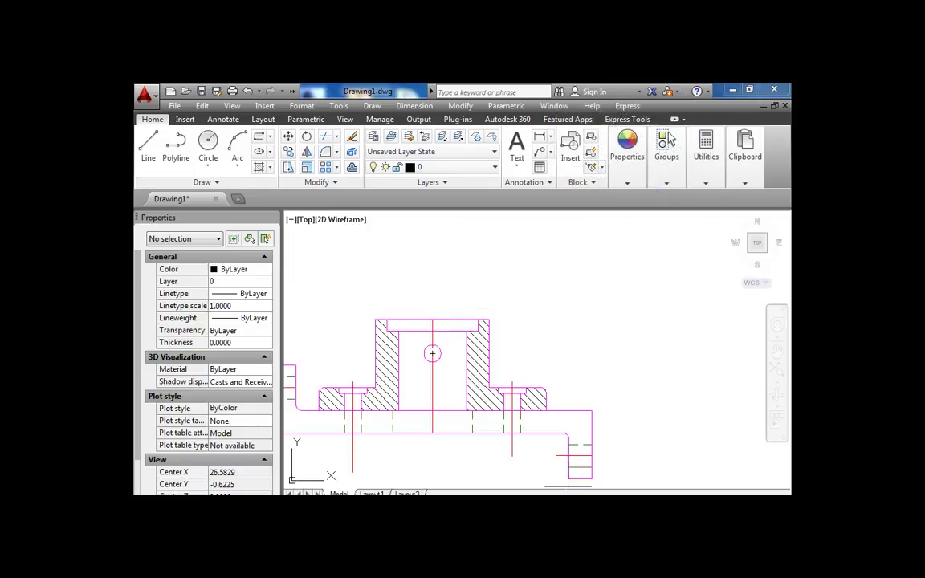
pyautogui.scroll(7, 437, 350)
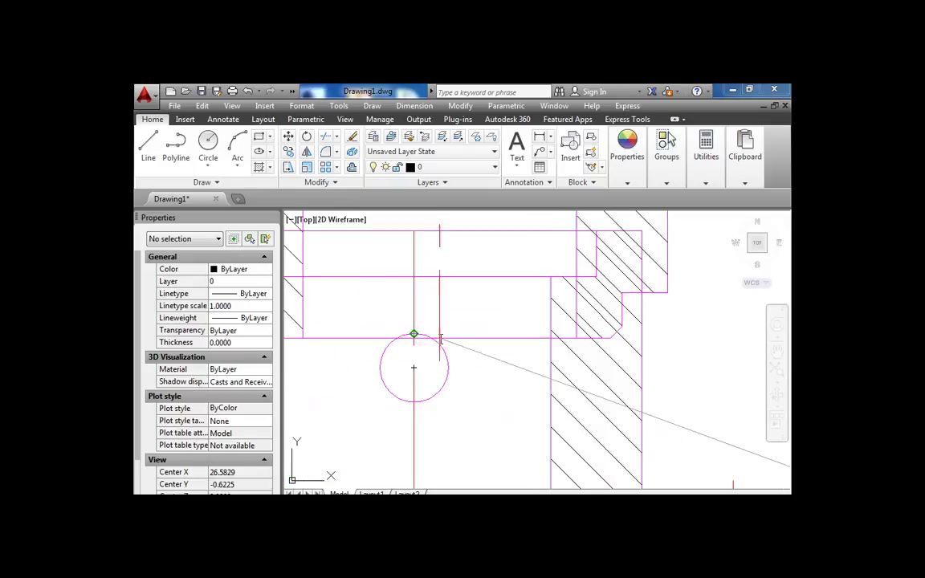
pyautogui.scroll(-4, 443, 330)
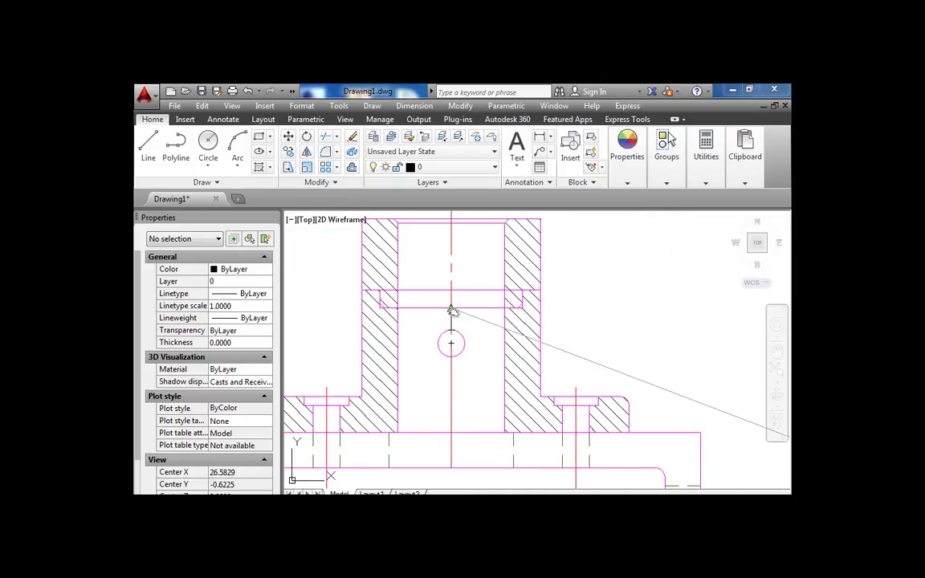
# Rotate the screw's side view 90° clockwise about the midpoint of its head's underside so the shank points down
pyautogui.scroll(-6, 450, 313)
pyautogui.moveTo(526, 409); pyautogui.dragTo(468, 412, button='middle')
pyautogui.click(673, 274)
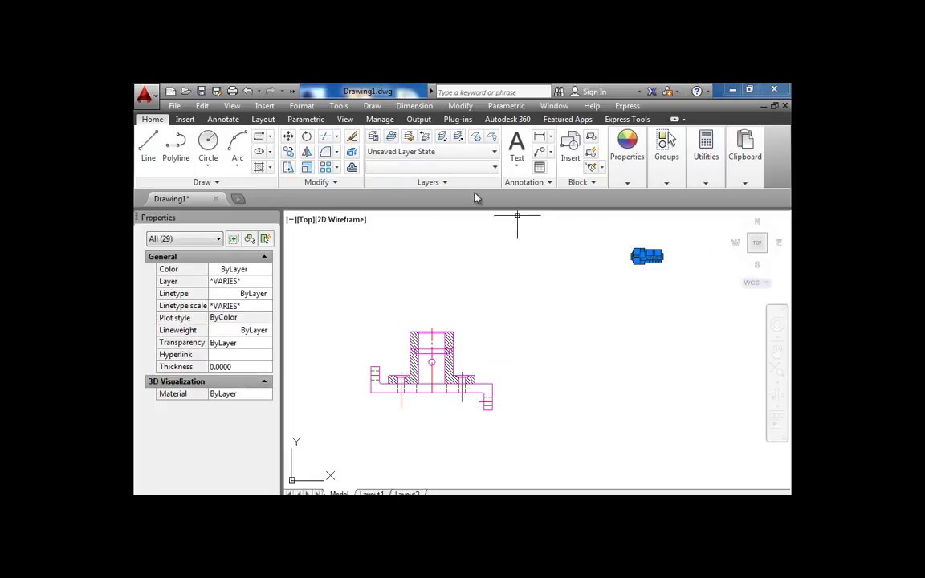
pyautogui.click(308, 138)
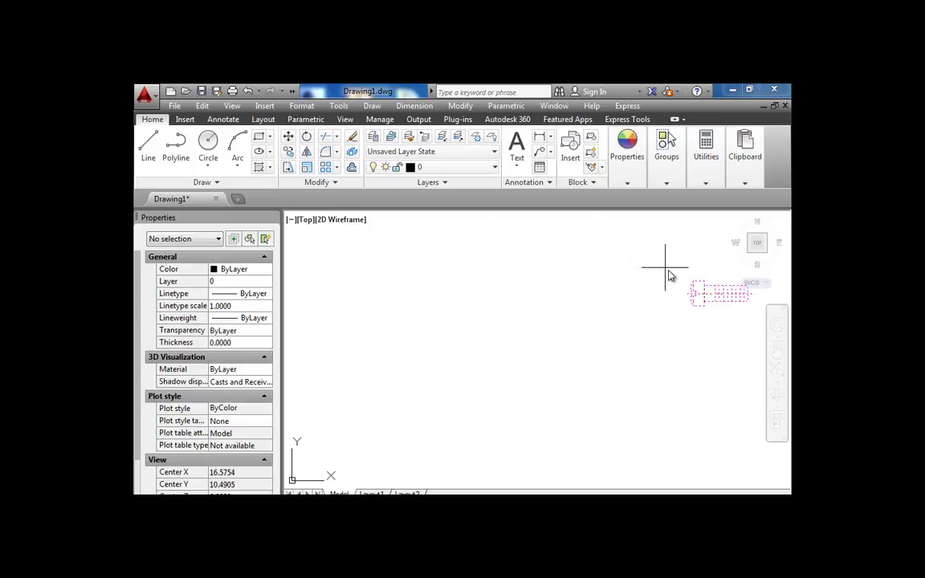
pyautogui.click(705, 295)
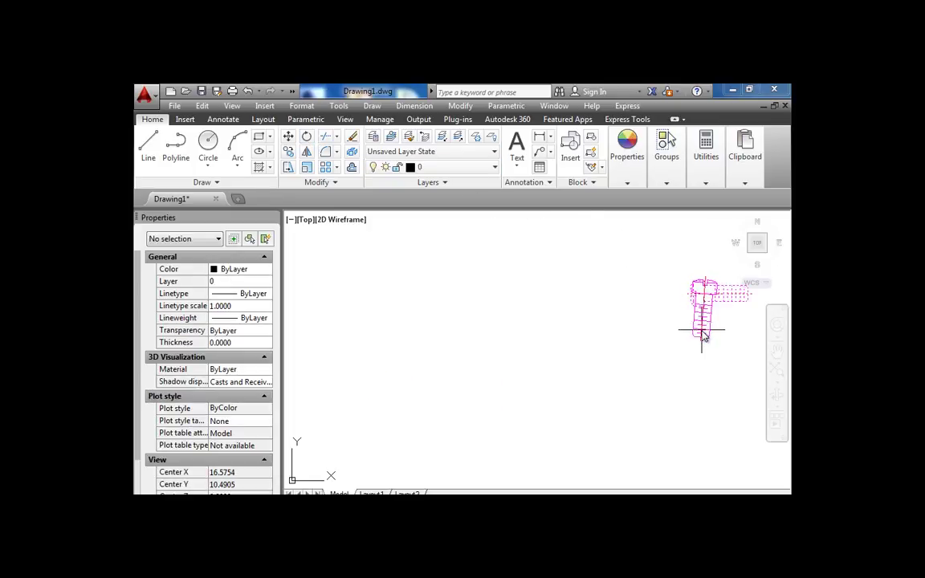
pyautogui.click(709, 377)
pyautogui.moveTo(670, 389); pyautogui.dragTo(515, 413, button='middle')
# Copy the upright screw once, placing the duplicate a short distance to the right of the original
pyautogui.click(598, 364)
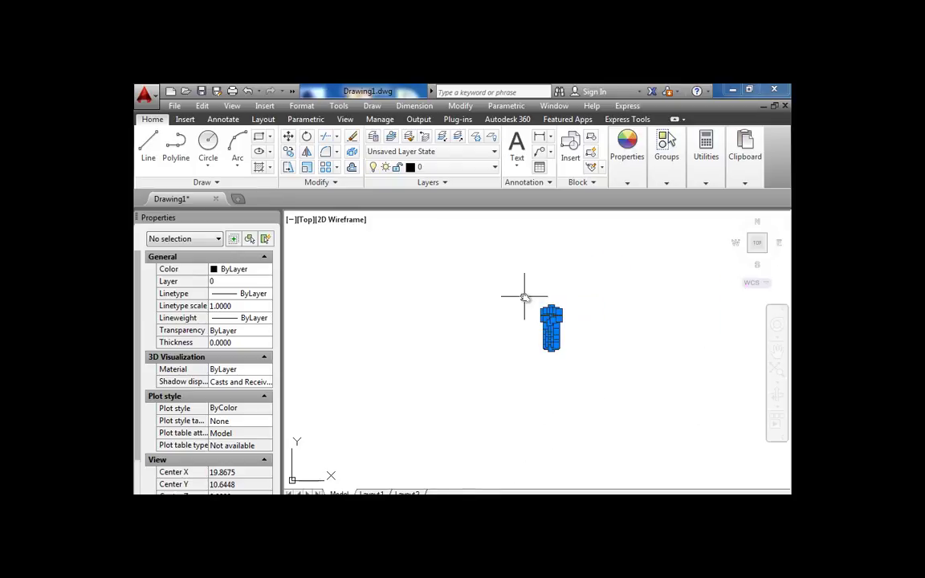
pyautogui.click(541, 287)
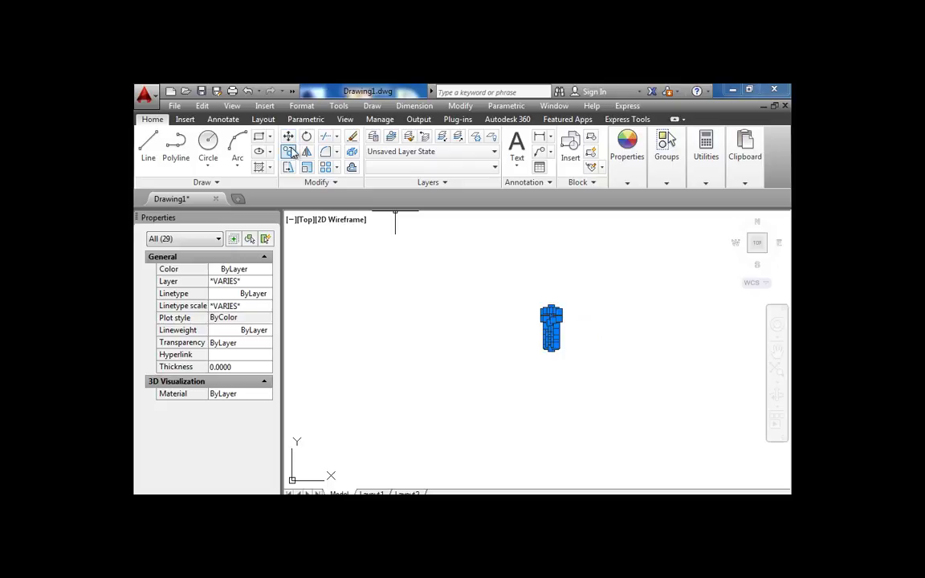
pyautogui.click(291, 152)
pyautogui.click(551, 319)
pyautogui.click(593, 319)
pyautogui.press('Return')
# Move the original screw from the midpoint under its head onto the midpoint of the counterbore floor in the bearing's left flange
pyautogui.click(563, 351)
pyautogui.click(550, 315)
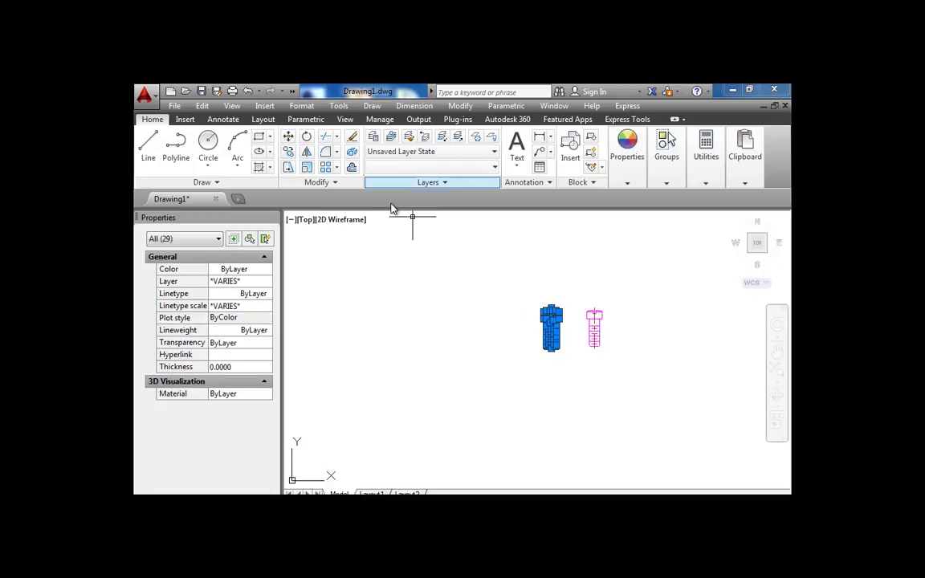
pyautogui.click(287, 137)
pyautogui.scroll(4, 540, 319)
pyautogui.scroll(3, 552, 321)
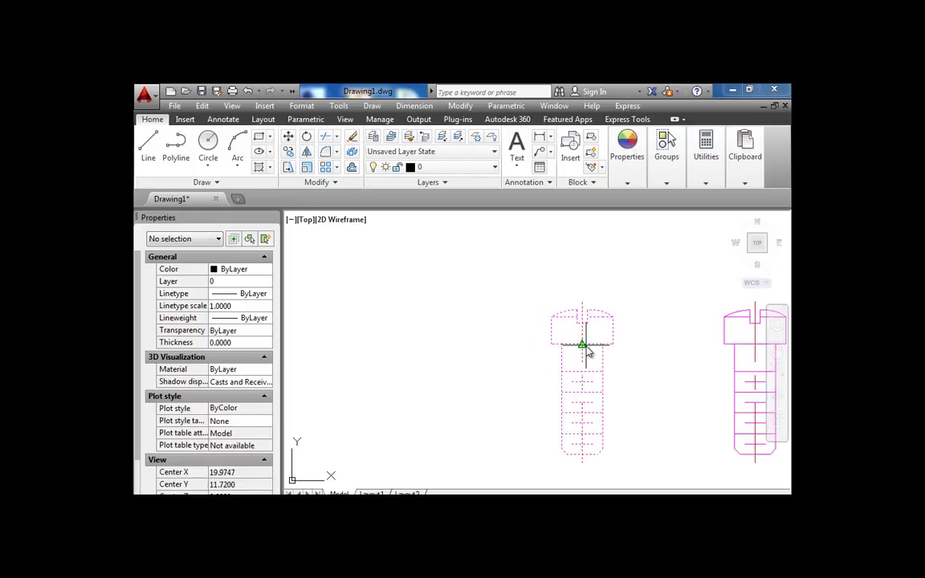
pyautogui.click(583, 348)
pyautogui.scroll(-5, 580, 350)
pyautogui.moveTo(337, 461); pyautogui.dragTo(388, 406, button='middle')
pyautogui.scroll(6, 396, 403)
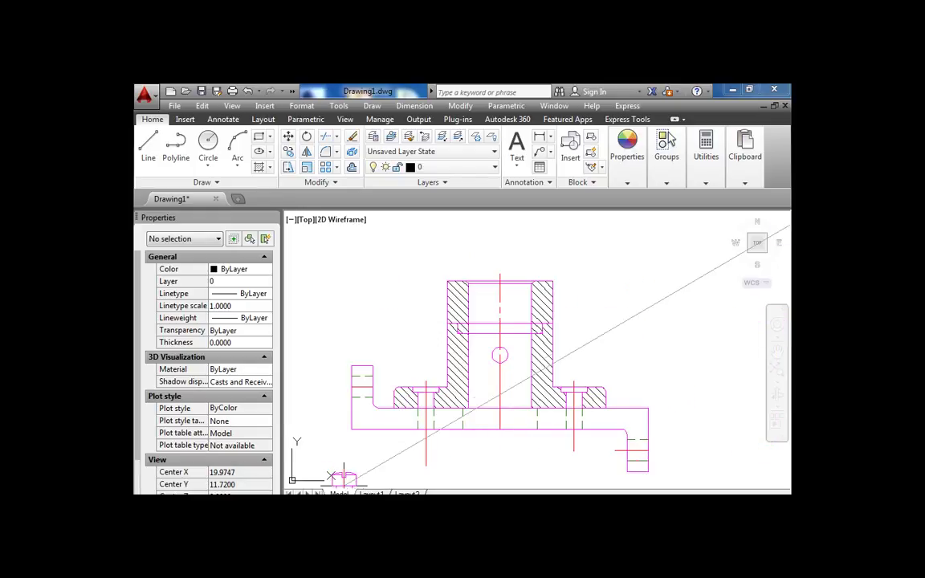
pyautogui.scroll(3, 397, 416)
pyautogui.click(506, 324)
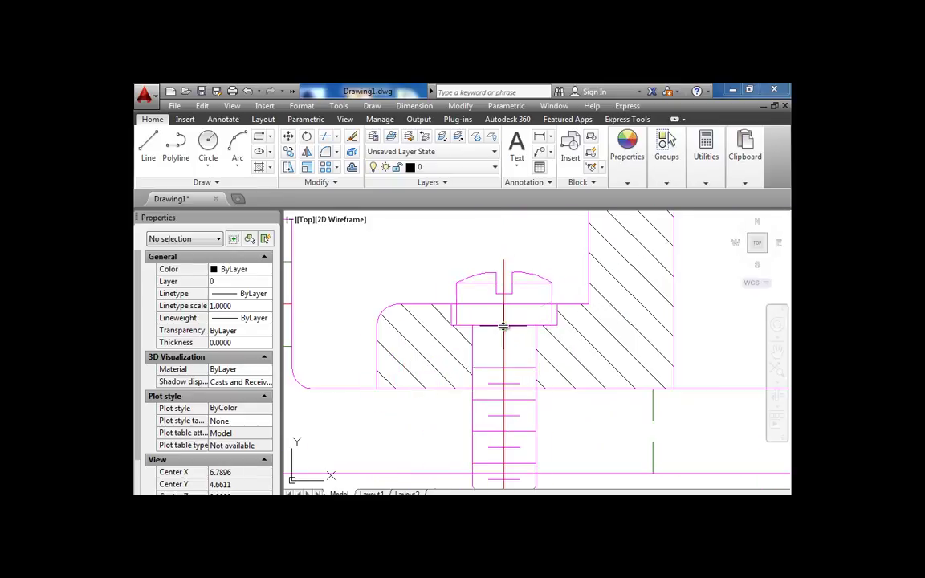
# Move the copied screw from the midpoint under its head onto the midpoint of the counterbore floor in the bearing's right flange
pyautogui.scroll(-8, 503, 329)
pyautogui.scroll(-1, 455, 382)
pyautogui.scroll(2, 480, 407)
pyautogui.scroll(-7, 489, 394)
pyautogui.scroll(2, 506, 382)
pyautogui.click(511, 374)
pyautogui.click(451, 324)
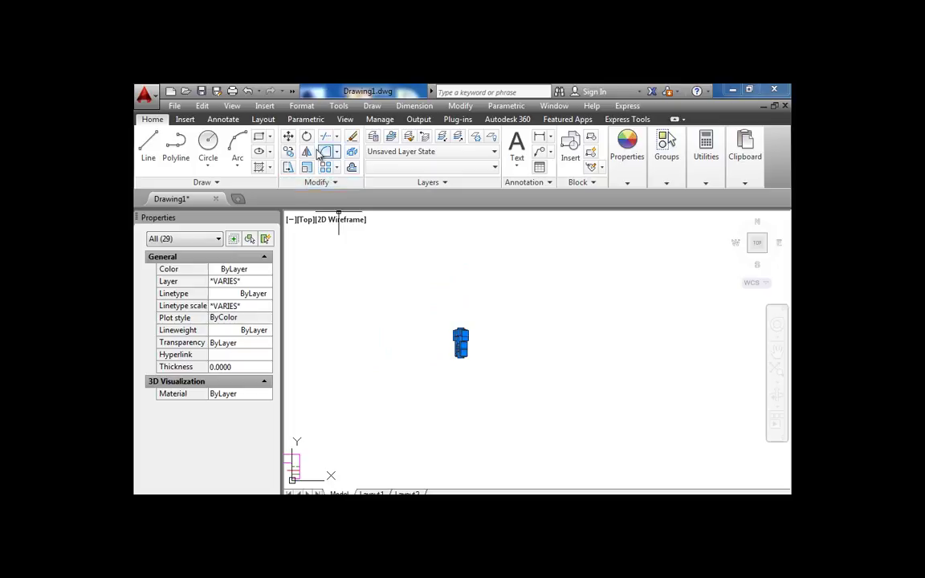
pyautogui.click(289, 138)
pyautogui.scroll(2, 459, 330)
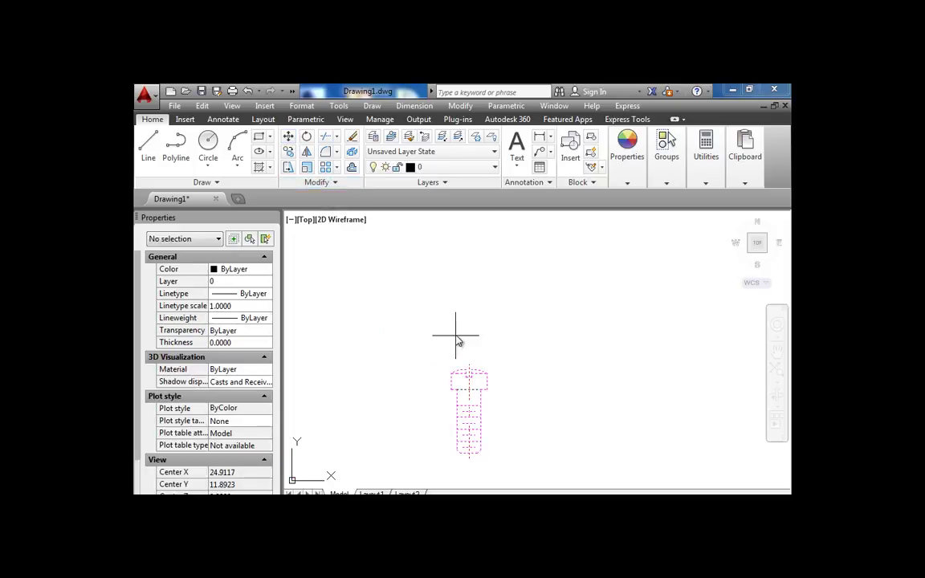
pyautogui.scroll(3, 468, 393)
pyautogui.scroll(-8, 499, 368)
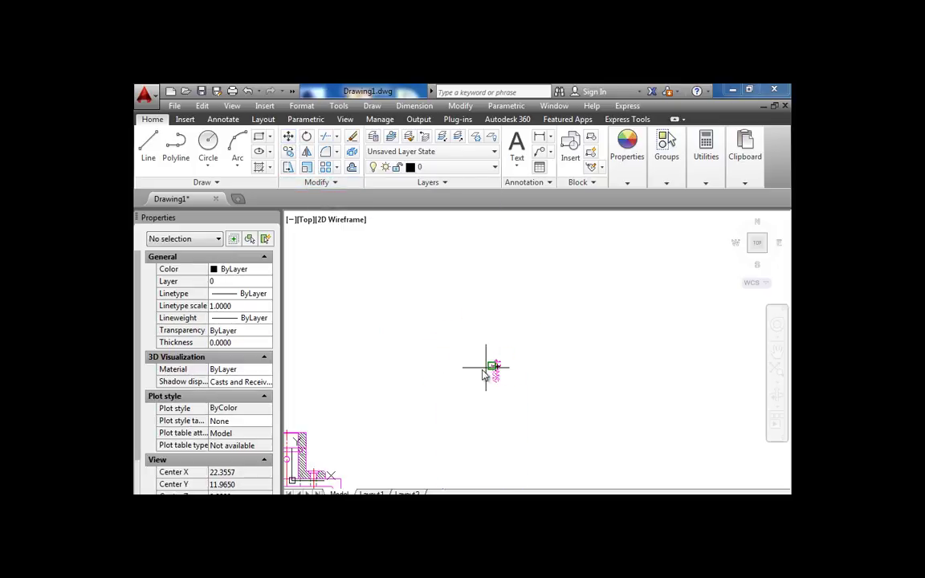
pyautogui.scroll(8, 448, 393)
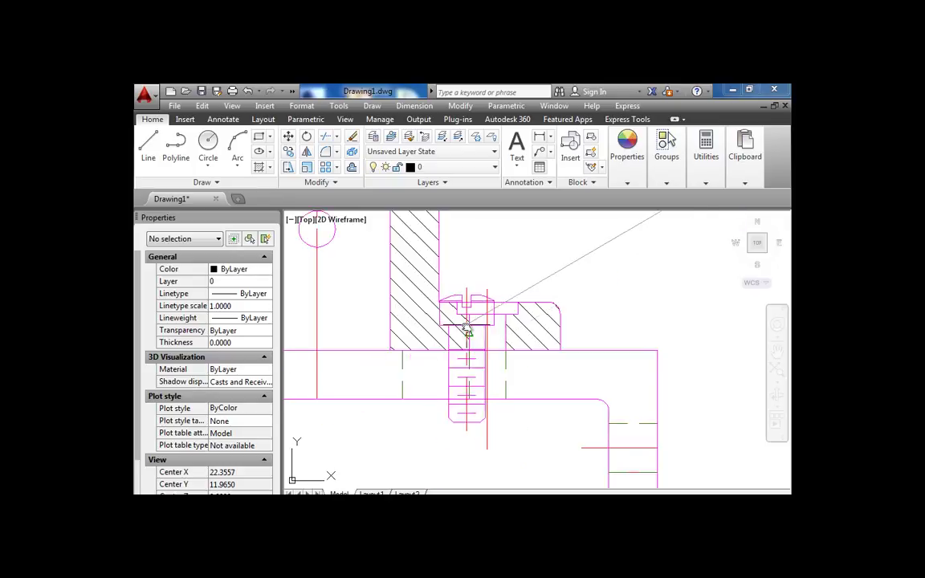
pyautogui.click(486, 313)
# Trim the horizontal joint line between collar and bearing where it crosses the collar, between the counterbore's two side walls
pyautogui.scroll(-7, 504, 369)
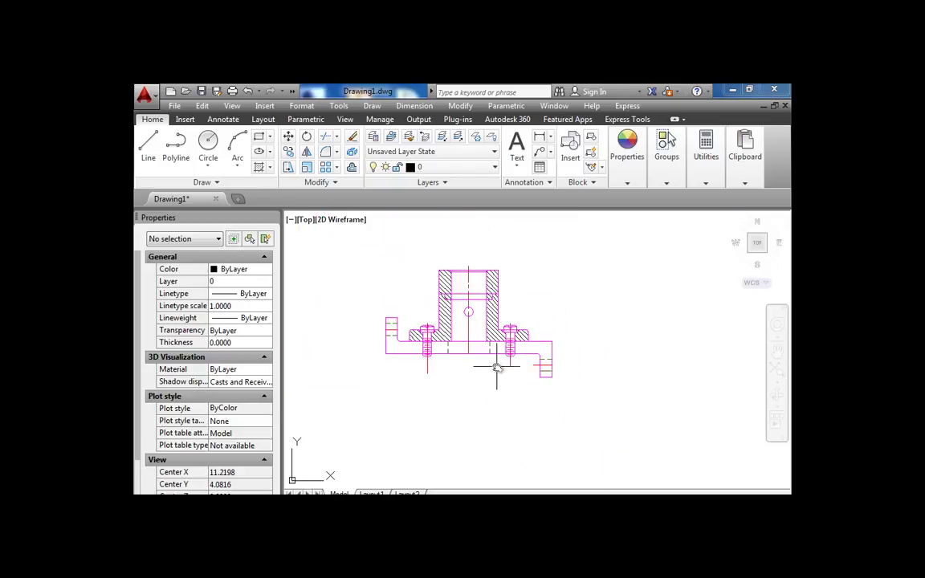
pyautogui.moveTo(481, 376); pyautogui.dragTo(502, 388, button='middle')
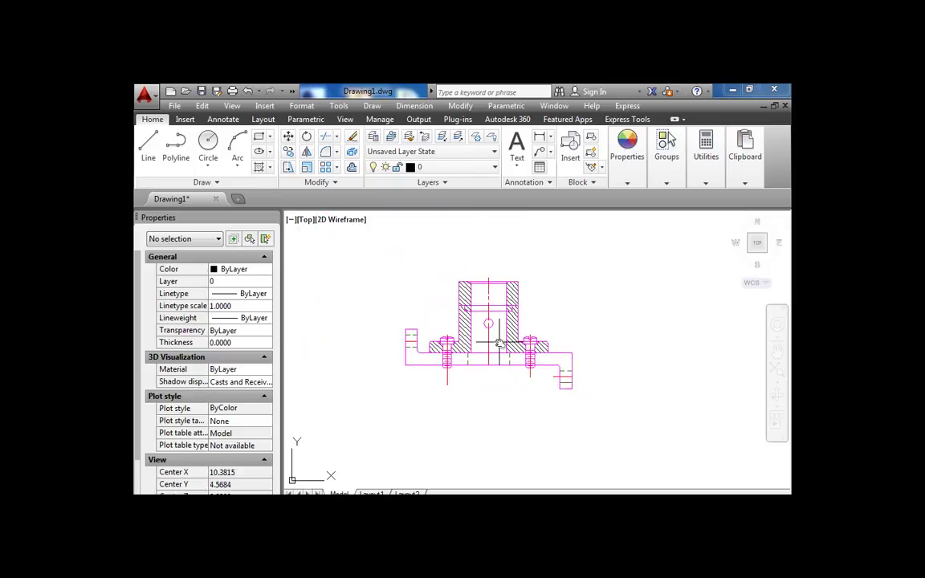
pyautogui.scroll(6, 489, 291)
pyautogui.moveTo(424, 329); pyautogui.dragTo(464, 358, button='middle')
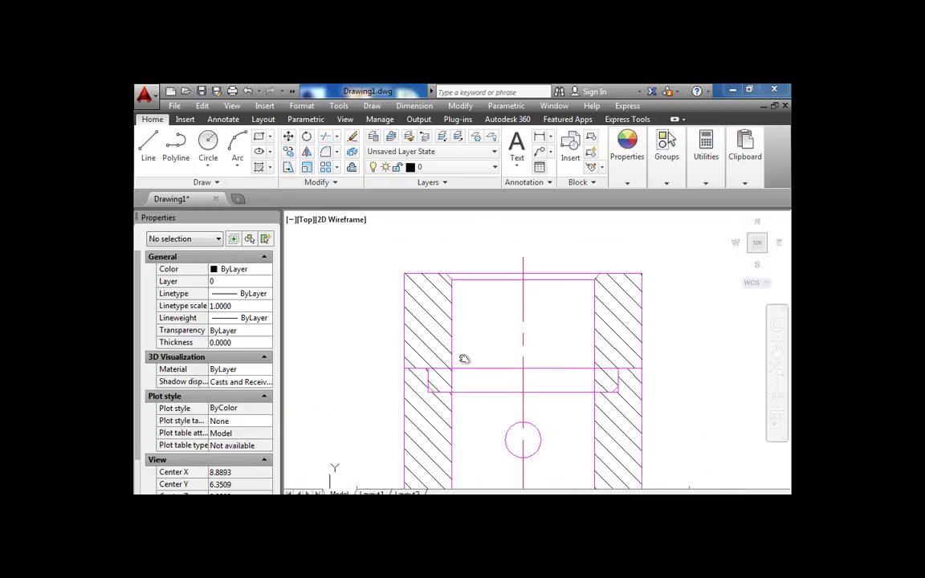
pyautogui.scroll(-2, 444, 383)
pyautogui.scroll(-2, 477, 372)
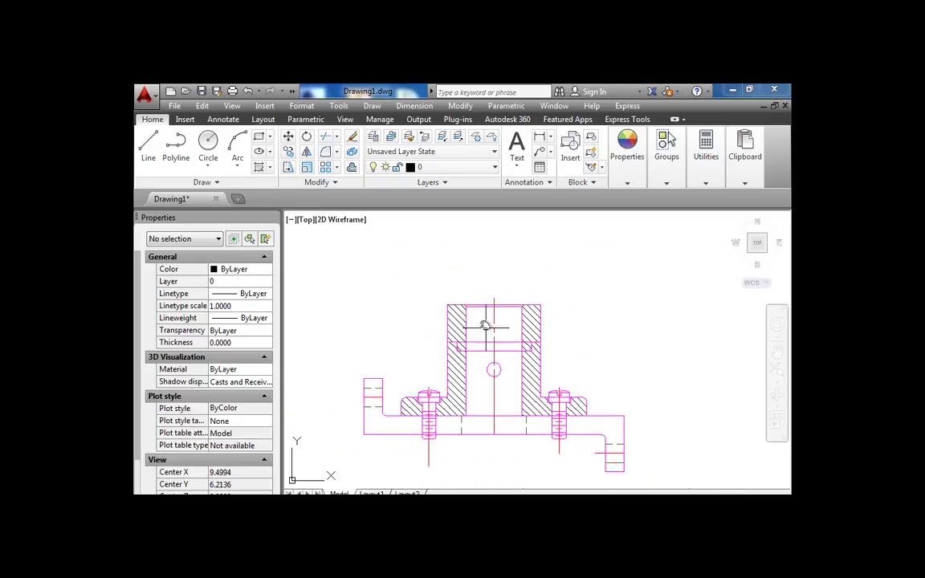
pyautogui.scroll(2, 457, 348)
pyautogui.scroll(4, 457, 349)
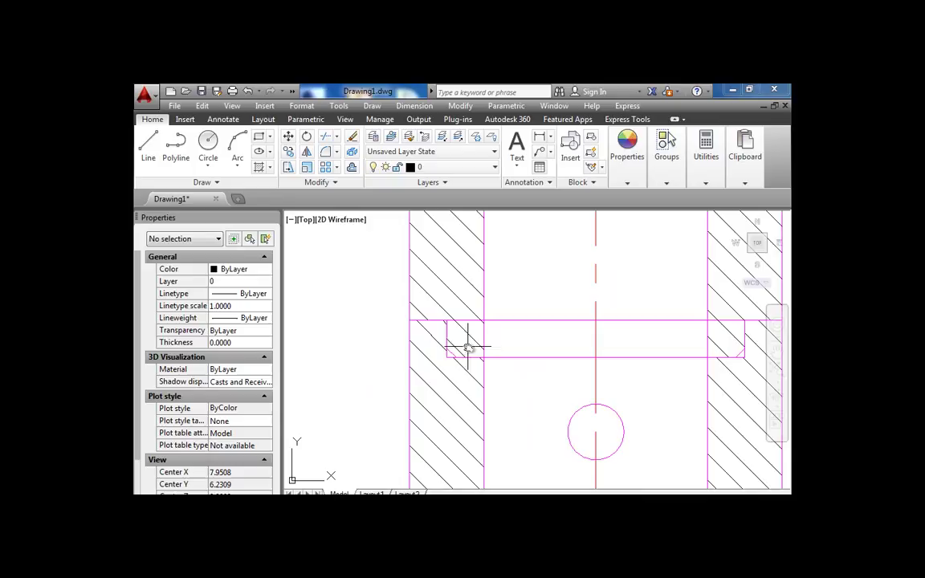
pyautogui.click(507, 321)
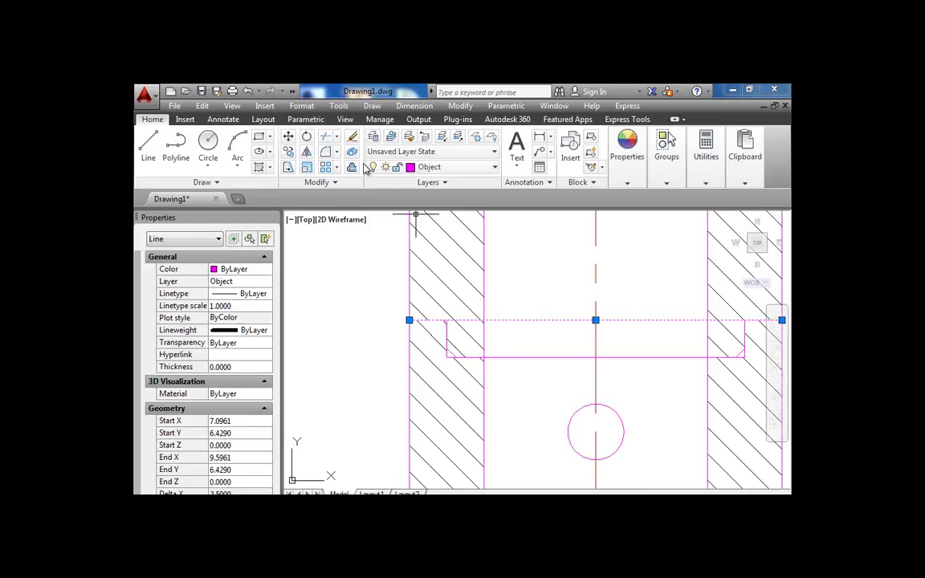
pyautogui.click(328, 138)
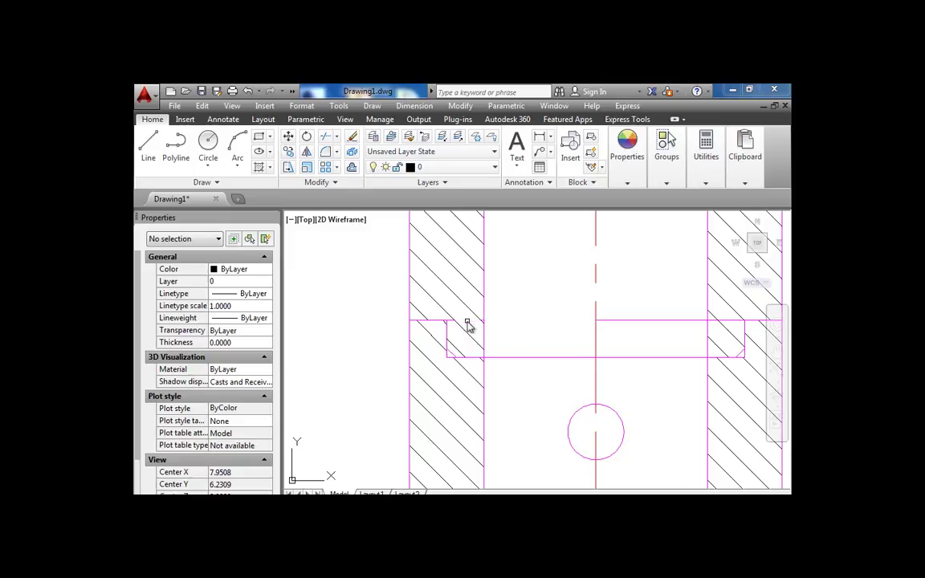
pyautogui.scroll(3, 482, 325)
pyautogui.scroll(-3, 495, 330)
pyautogui.moveTo(505, 330)
pyautogui.mouseDown(button='middle')
pyautogui.moveTo(481, 340)
pyautogui.moveTo(567, 343)
pyautogui.mouseUp(button='middle')
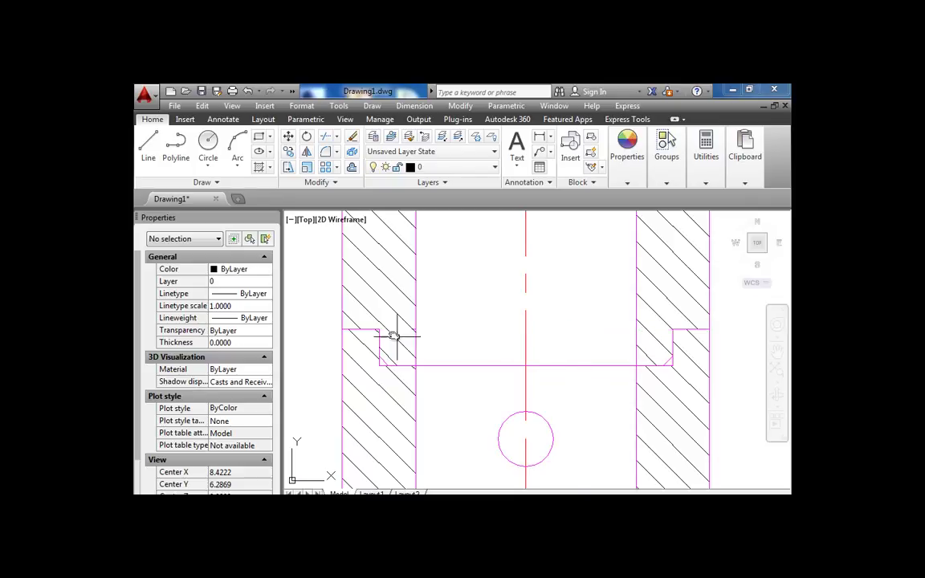
# Examine the short leftover segment of the trimmed joint line at the collar's left bore wall
pyautogui.scroll(4, 415, 332)
pyautogui.click(398, 308)
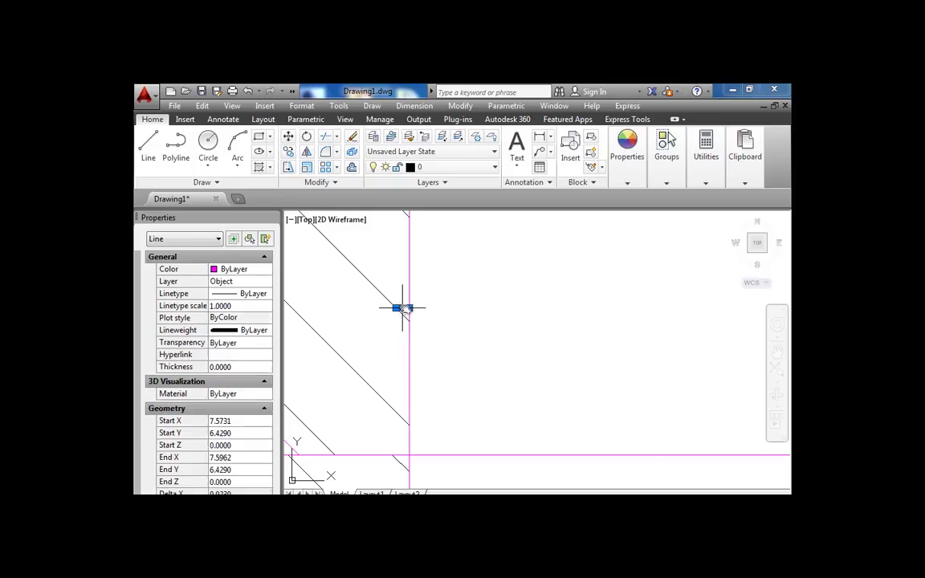
pyautogui.press('Escape')
pyautogui.scroll(-5, 427, 315)
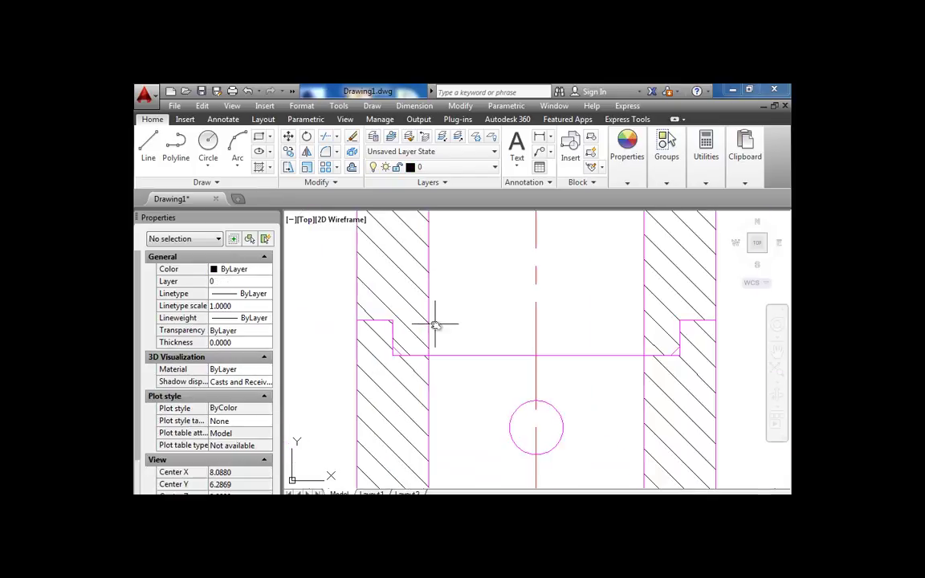
# Set the angle of the collar's ANSI31 section hatch to 180 so its lines run opposite to the bearing's
pyautogui.moveTo(530, 371); pyautogui.dragTo(525, 325, button='middle')
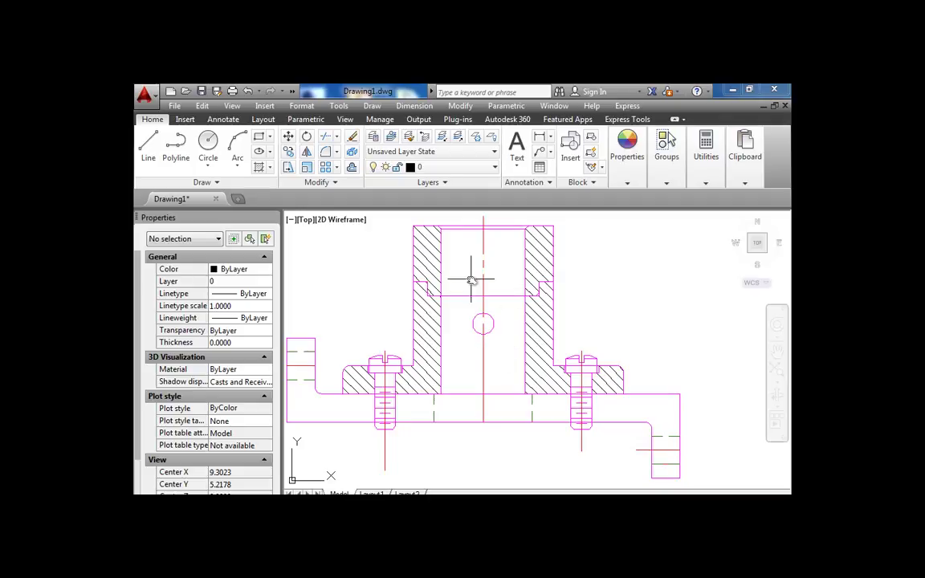
pyautogui.click(430, 251)
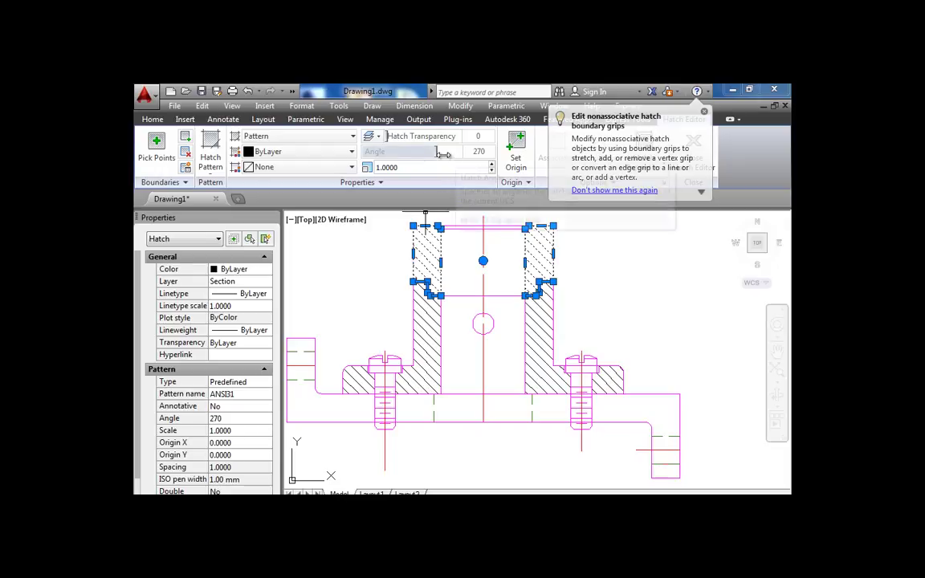
pyautogui.moveTo(452, 155); pyautogui.dragTo(403, 155)
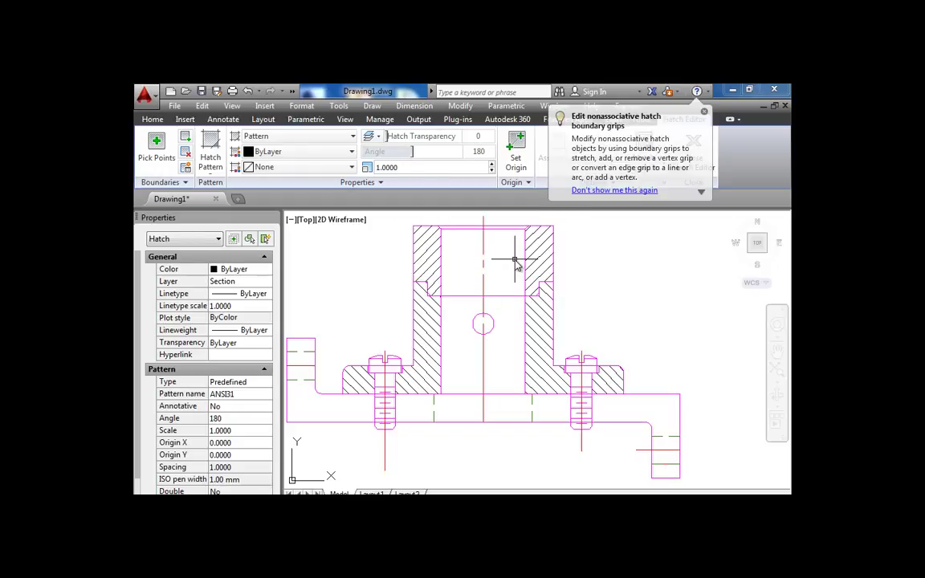
pyautogui.press('Escape')
pyautogui.scroll(-2, 581, 309)
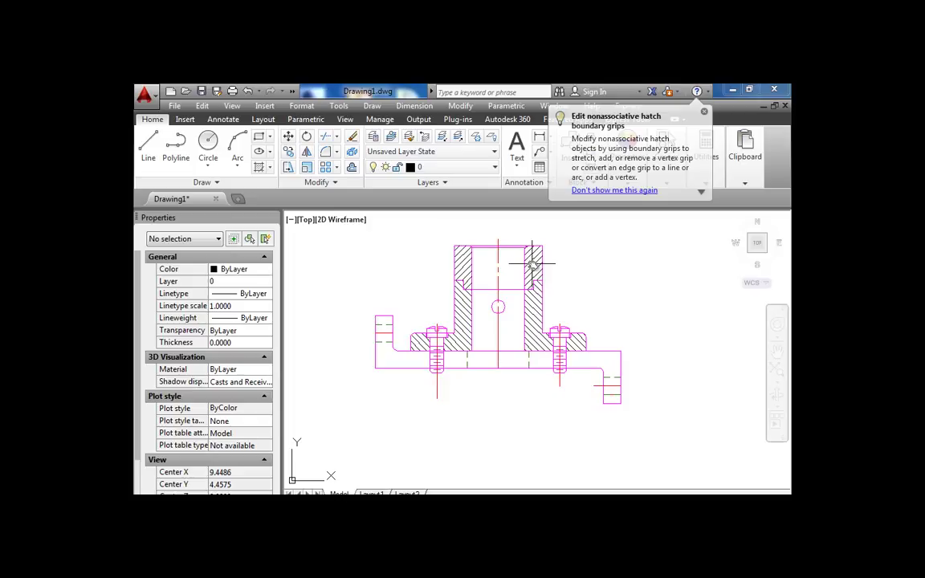
pyautogui.scroll(2, 534, 323)
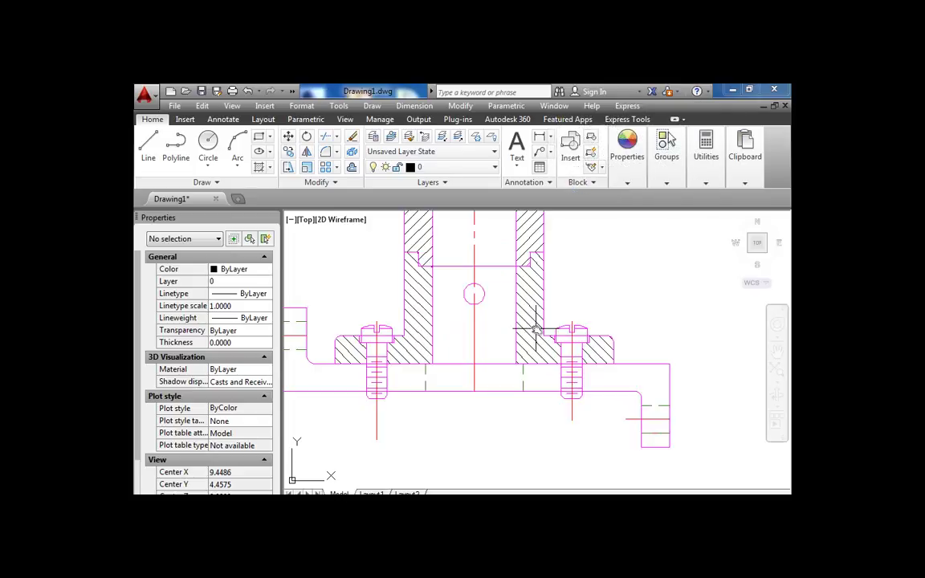
pyautogui.moveTo(488, 363); pyautogui.dragTo(473, 374, button='middle')
pyautogui.moveTo(471, 331)
pyautogui.mouseDown(button='middle')
pyautogui.moveTo(460, 363)
pyautogui.moveTo(499, 310)
pyautogui.moveTo(526, 298)
pyautogui.mouseUp(button='middle')
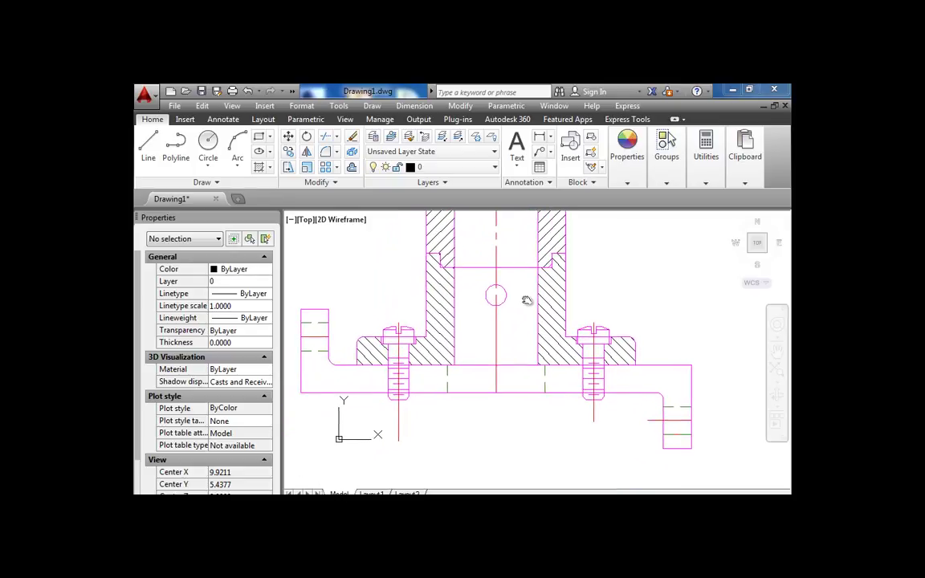
pyautogui.moveTo(412, 399); pyautogui.dragTo(419, 399, button='middle')
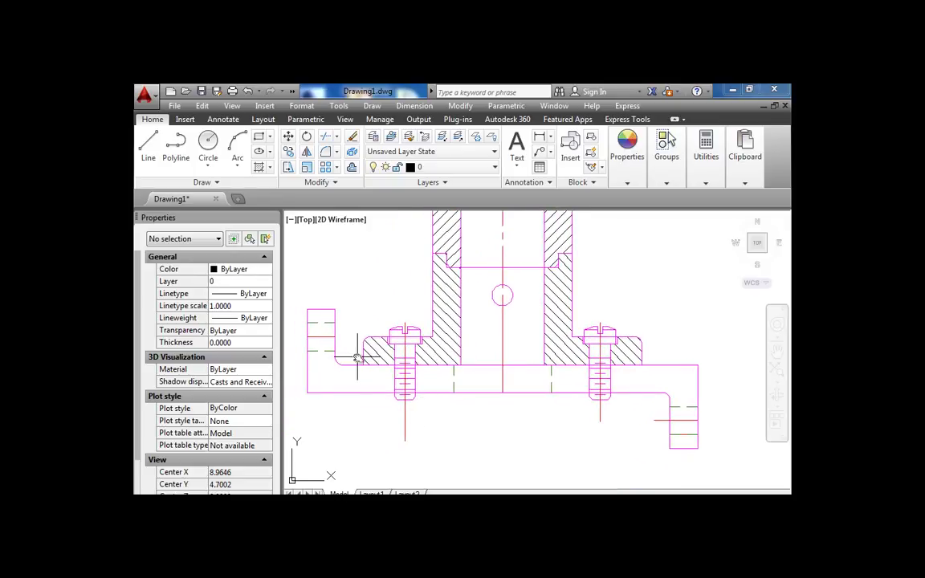
# Delete the centre lines of the base plate's left lug hole and of the left screw
pyautogui.click(327, 321)
pyautogui.press('Escape')
pyautogui.click(325, 337)
pyautogui.press('Delete')
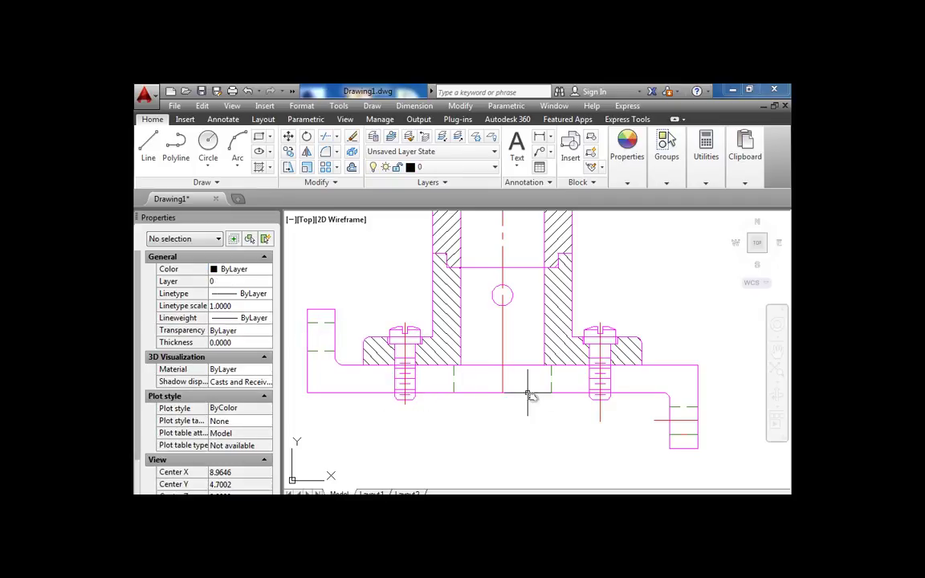
pyautogui.click(406, 344)
pyautogui.press('Delete')
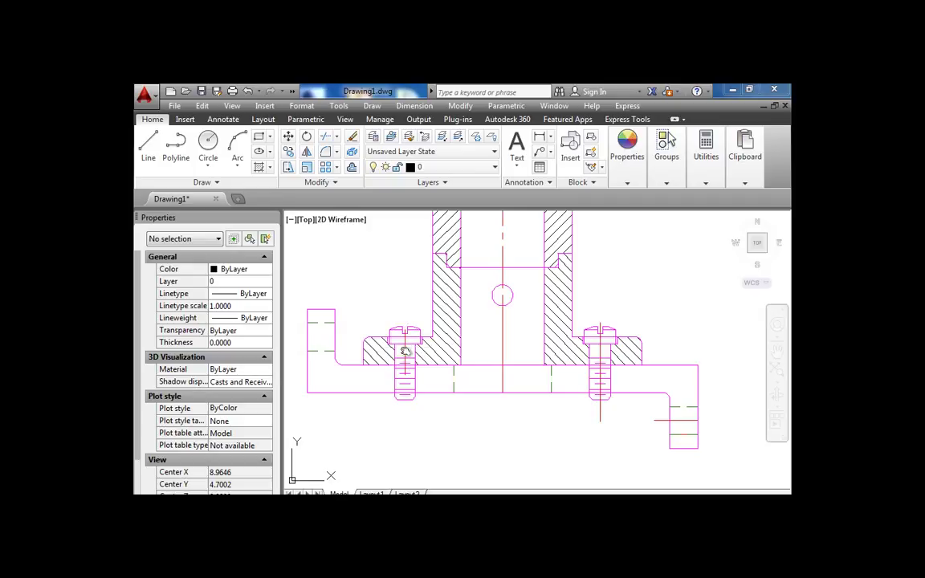
# Delete the centre lines of the right screw and of the base plate's right lug hole
pyautogui.scroll(4, 409, 346)
pyautogui.scroll(-5, 397, 340)
pyautogui.scroll(5, 630, 371)
pyautogui.click(635, 354)
pyautogui.press('Delete')
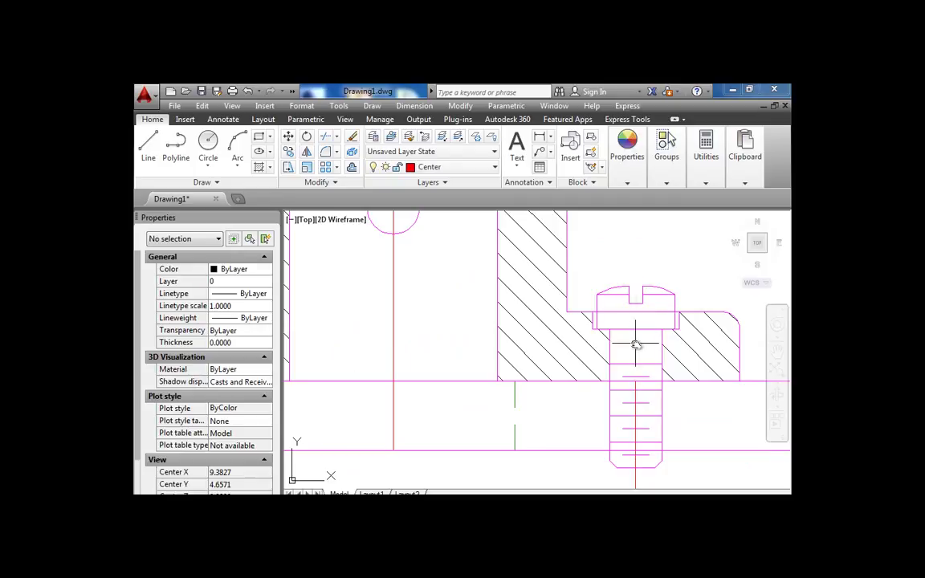
pyautogui.scroll(-5, 634, 395)
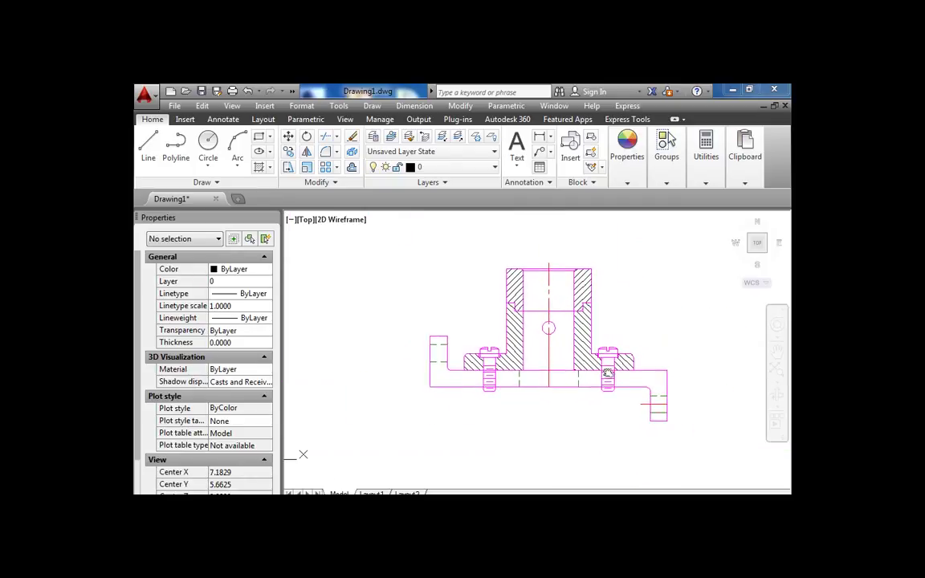
pyautogui.scroll(2, 622, 421)
pyautogui.click(652, 395)
pyautogui.press('Delete')
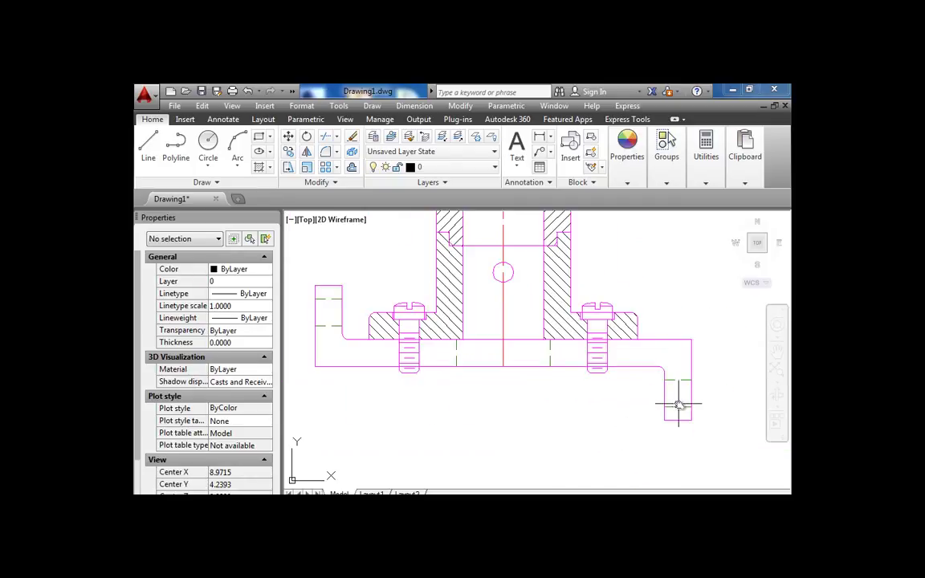
# Put the two horizontal hole edge lines in the base plate's right lug on the Object layer
pyautogui.click(682, 407)
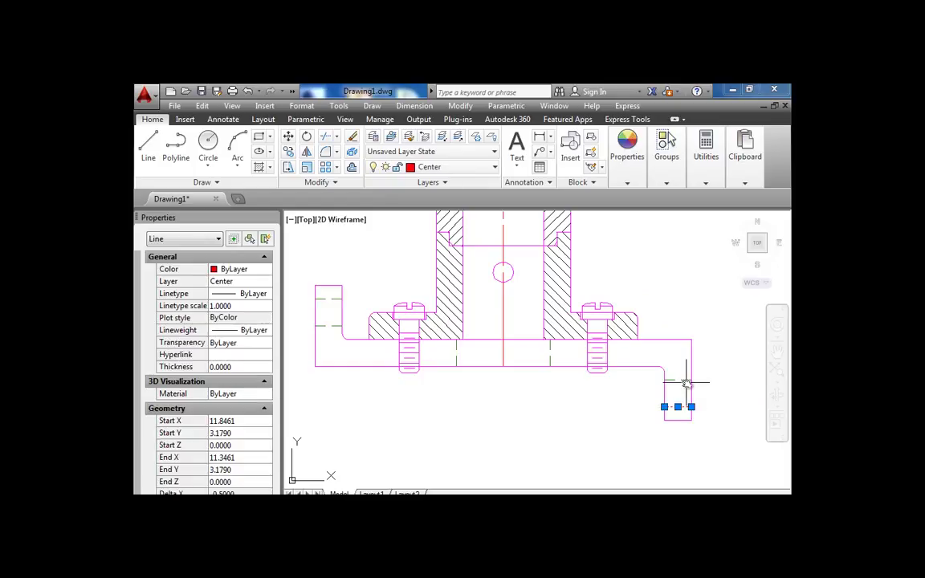
pyautogui.click(685, 381)
pyautogui.click(438, 167)
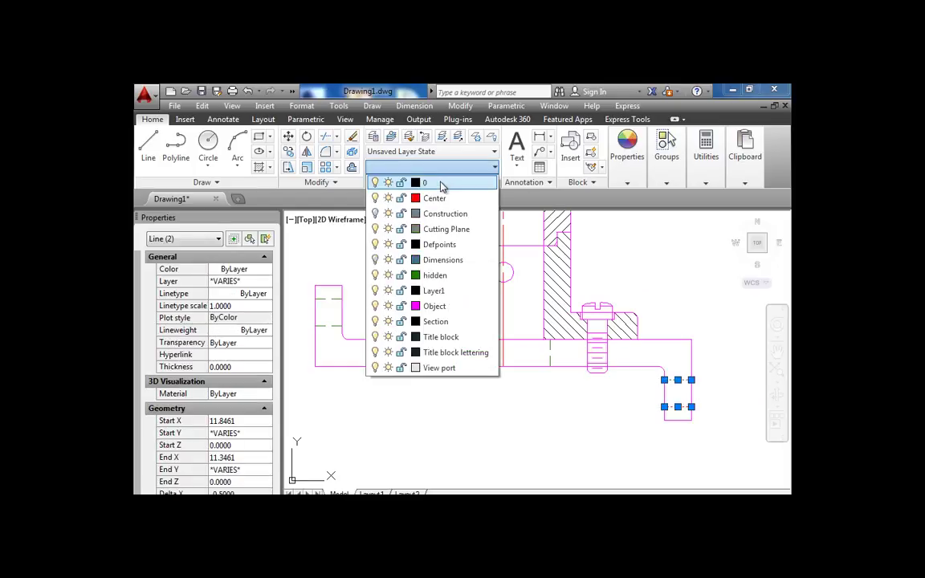
pyautogui.click(441, 184)
pyautogui.click(434, 305)
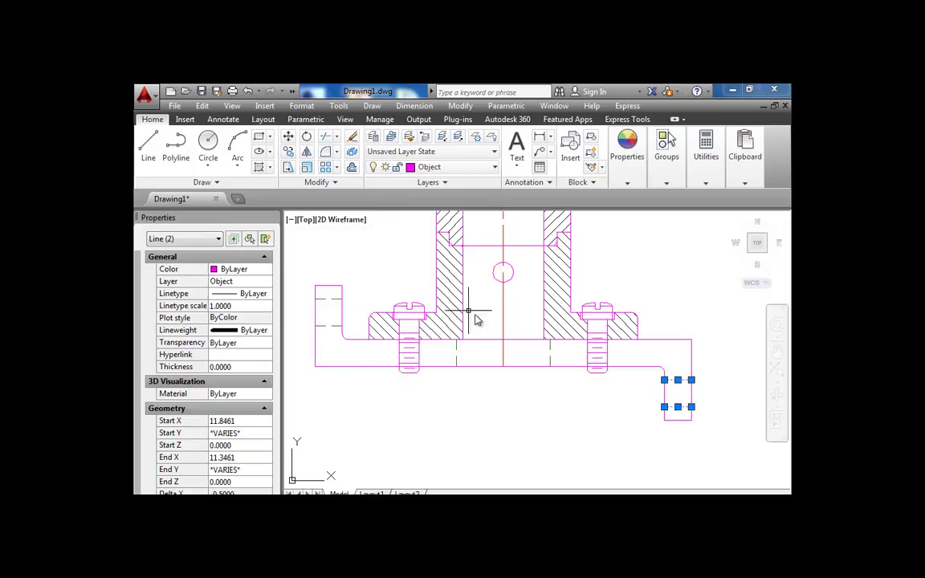
pyautogui.press('Escape')
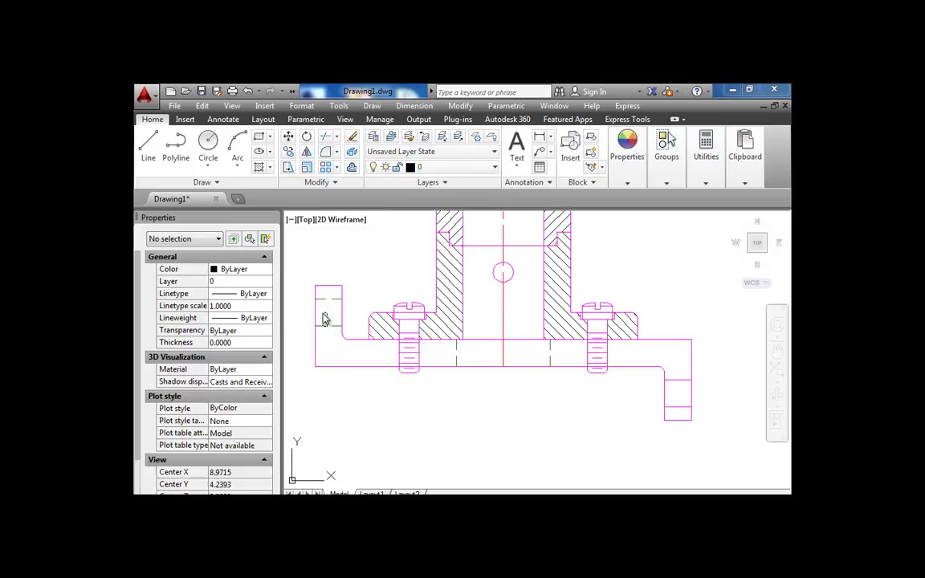
# Put the two hidden hole edge lines in the base plate's left lug on the Object layer
pyautogui.click(322, 295)
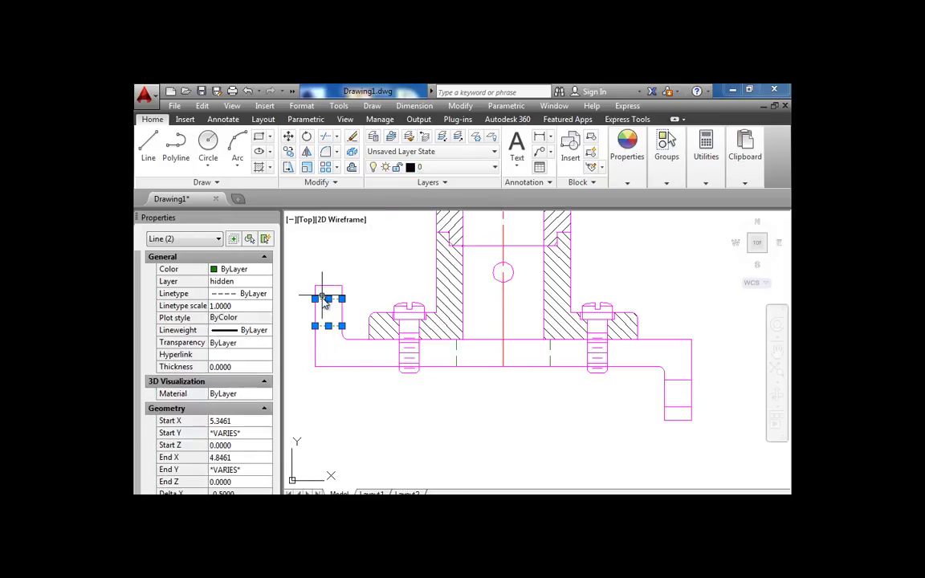
pyautogui.click(447, 168)
pyautogui.click(435, 306)
pyautogui.press('Escape')
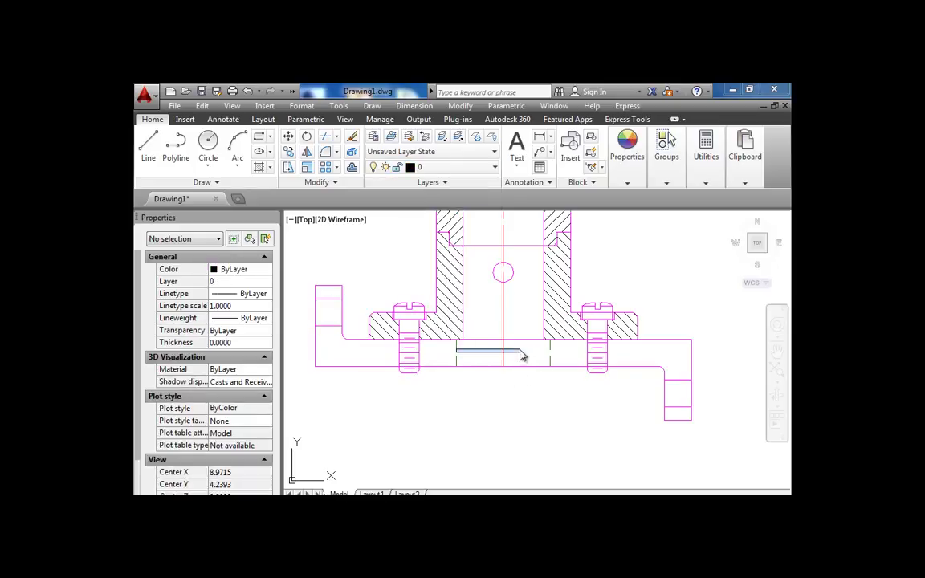
# Put the two vertical hidden edge lines of the base plate's central hole on the Object layer
pyautogui.click(455, 346)
pyautogui.click(550, 348)
pyautogui.click(469, 167)
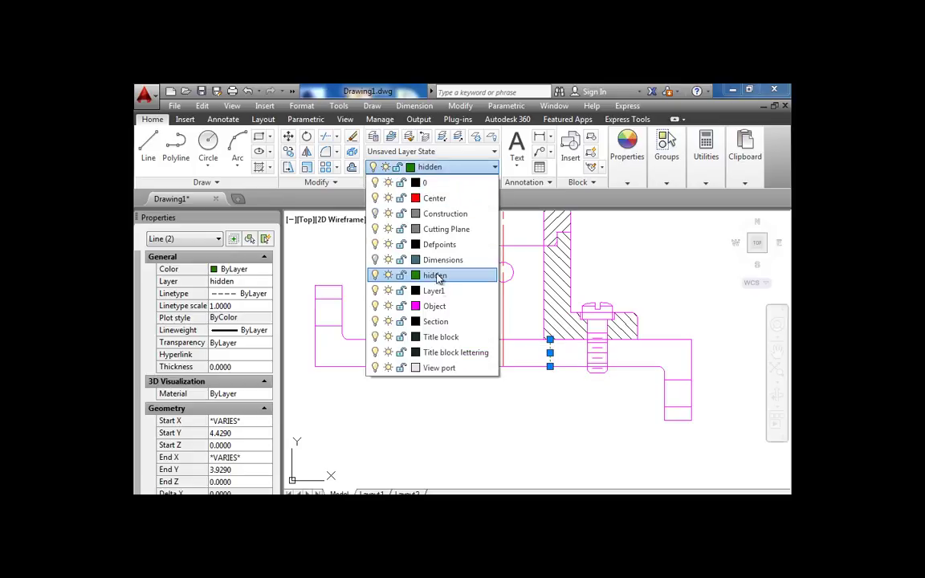
pyautogui.click(435, 306)
pyautogui.press('Escape')
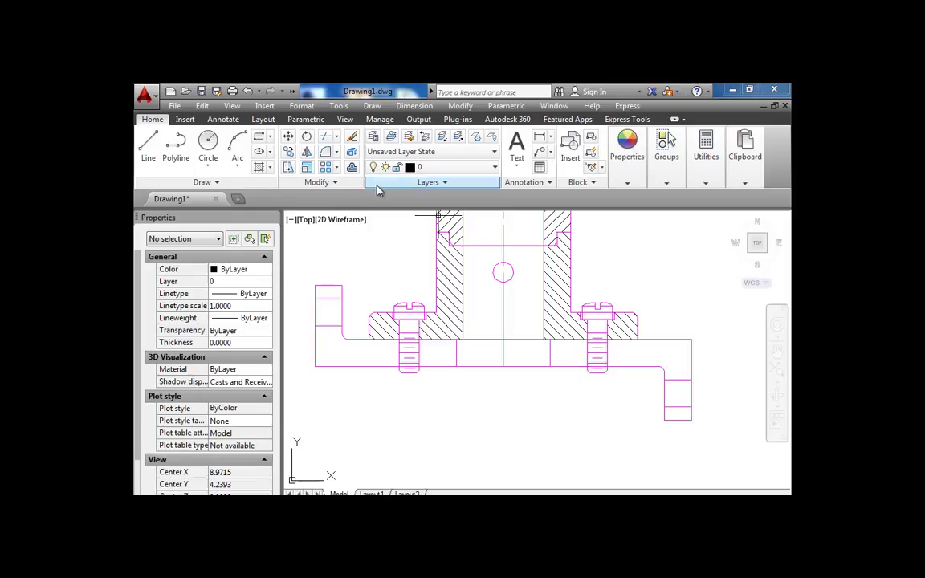
# Hatch the base plate's solid section areas, including both lugs and the areas around the screws, leaving the holes empty
pyautogui.click(259, 168)
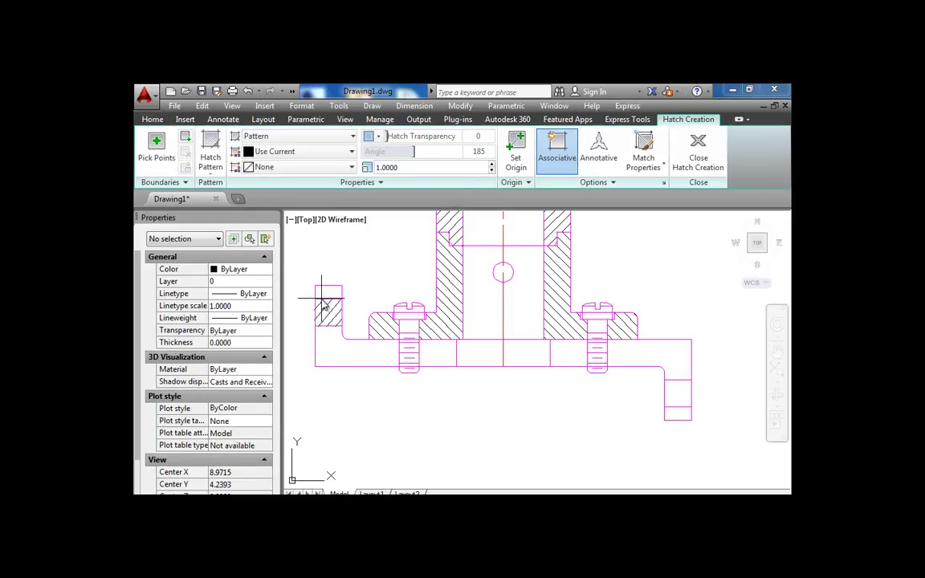
pyautogui.click(373, 361)
pyautogui.click(446, 356)
pyautogui.click(644, 368)
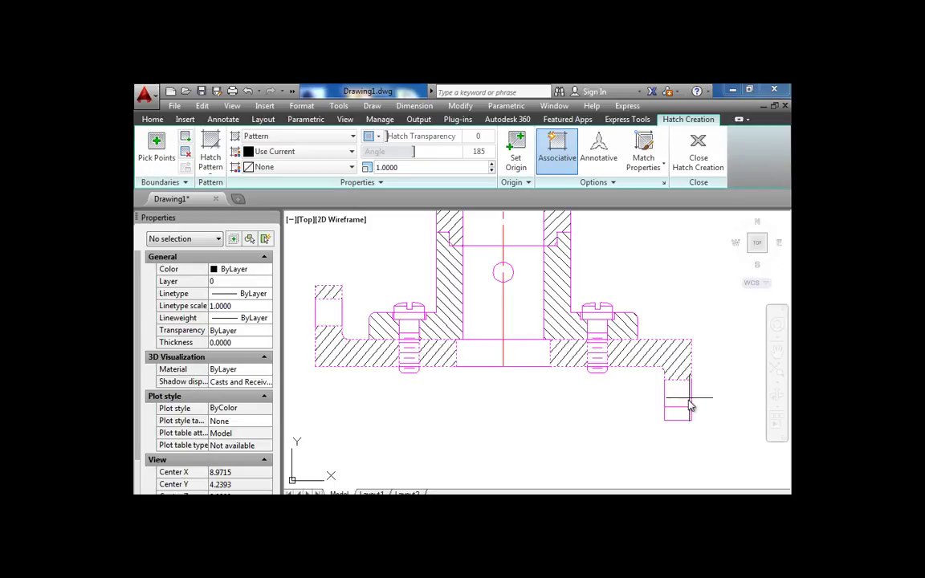
pyautogui.press('Return')
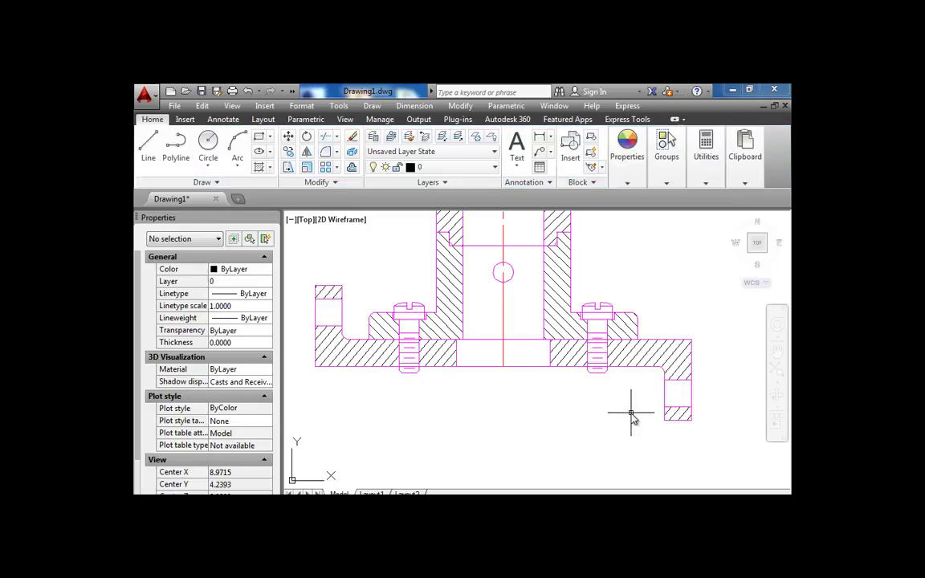
pyautogui.scroll(-2, 632, 416)
pyautogui.scroll(1, 566, 406)
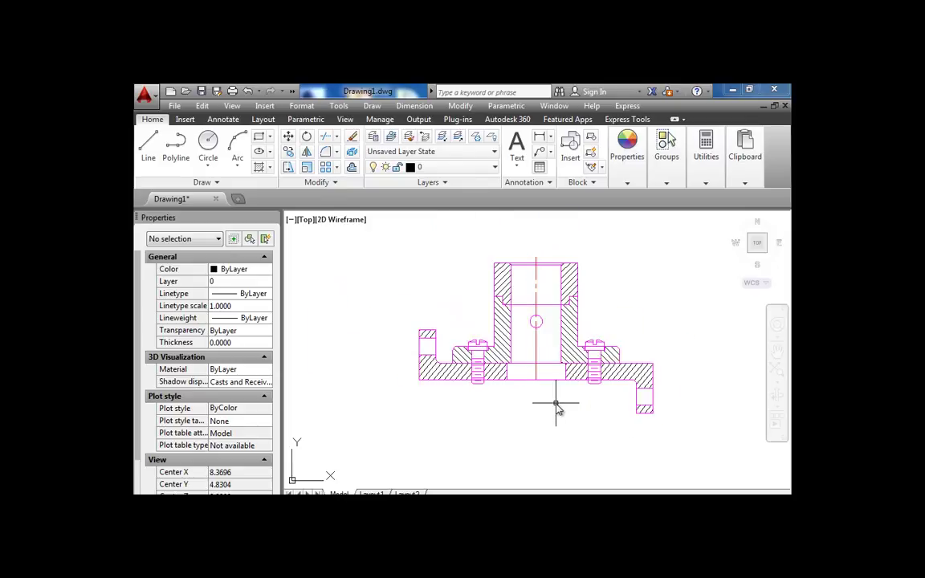
pyautogui.scroll(1, 521, 397)
pyautogui.scroll(1, 459, 368)
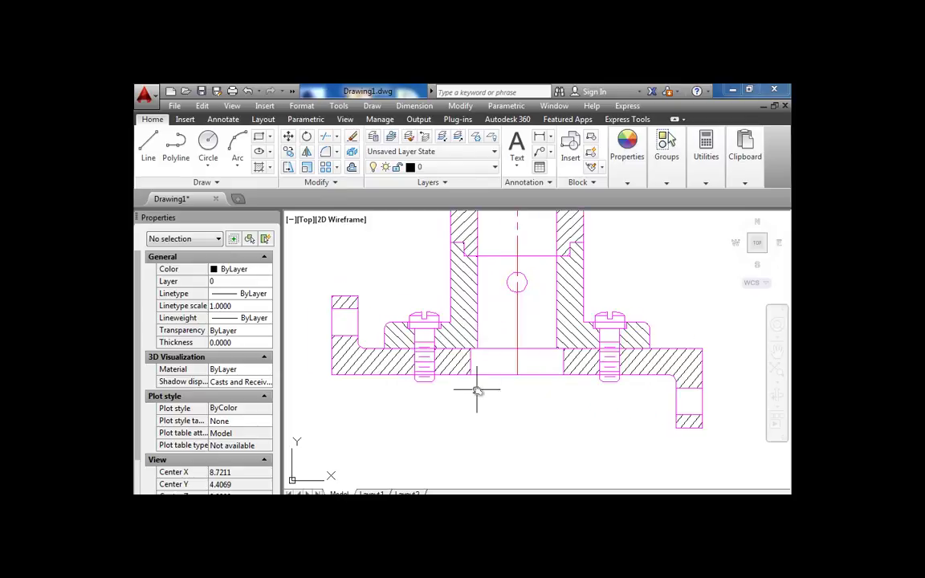
pyautogui.scroll(-2, 477, 389)
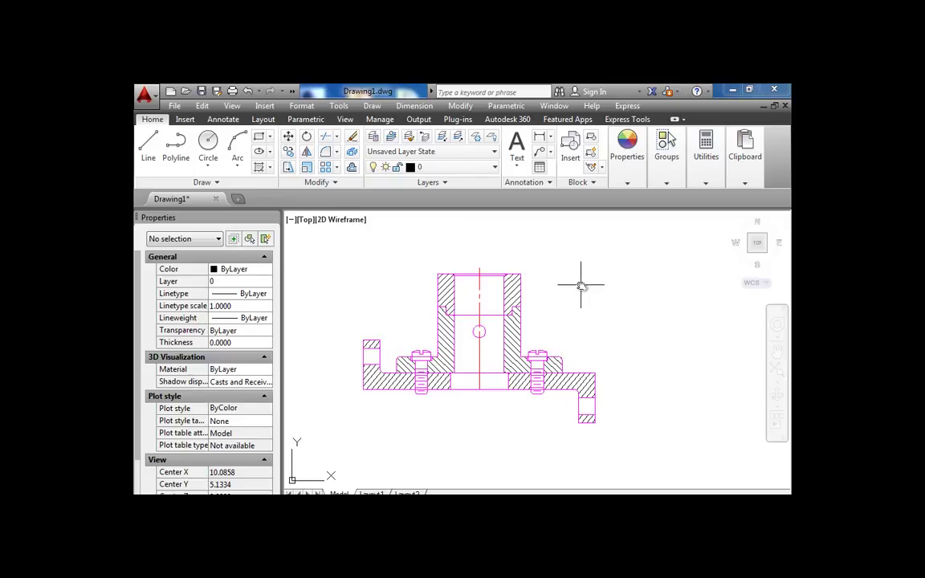
# Try a text multileader reading 1 at the collar's upper right corner and delete it
pyautogui.moveTo(603, 343); pyautogui.dragTo(573, 347, button='middle')
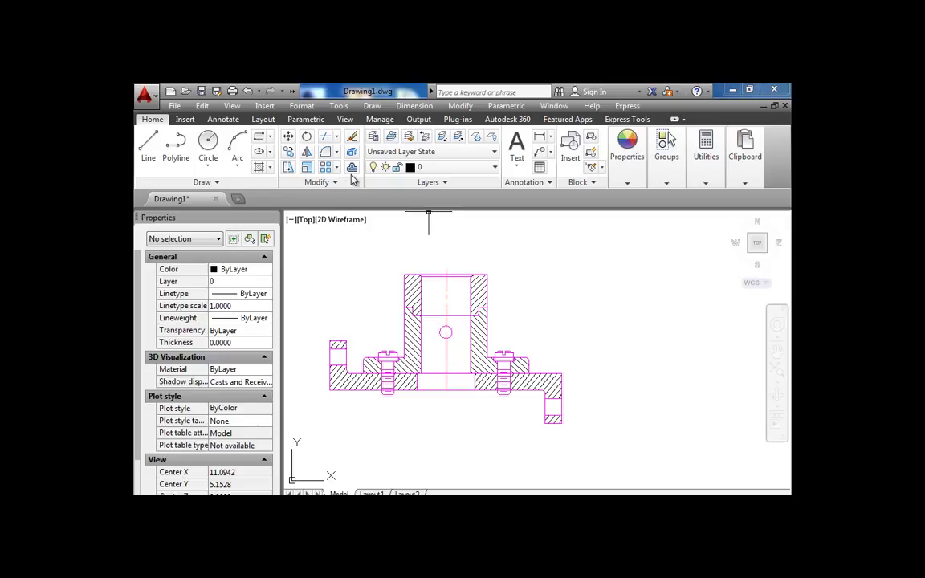
pyautogui.click(222, 119)
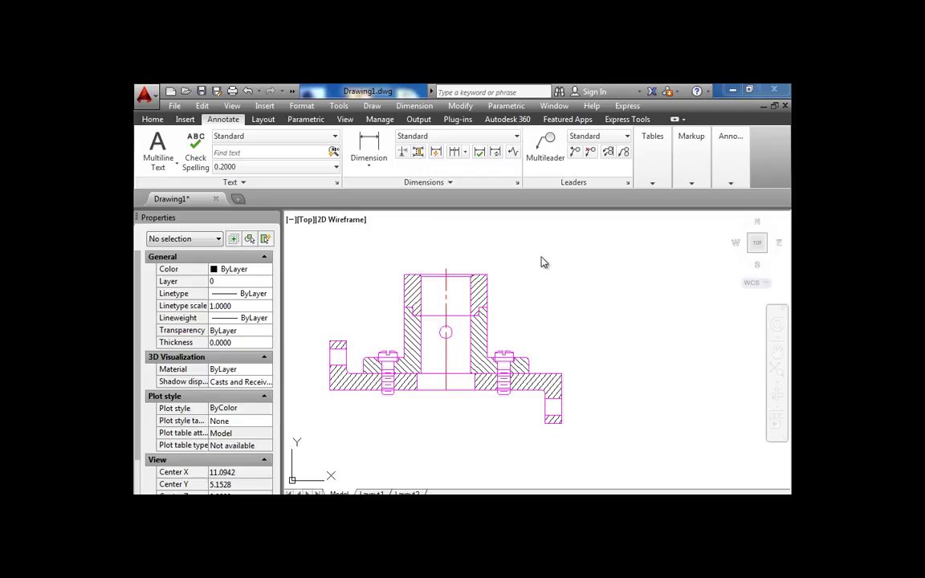
pyautogui.click(488, 273)
pyautogui.click(520, 244)
pyautogui.write('1')
pyautogui.click(580, 304)
pyautogui.click(519, 247)
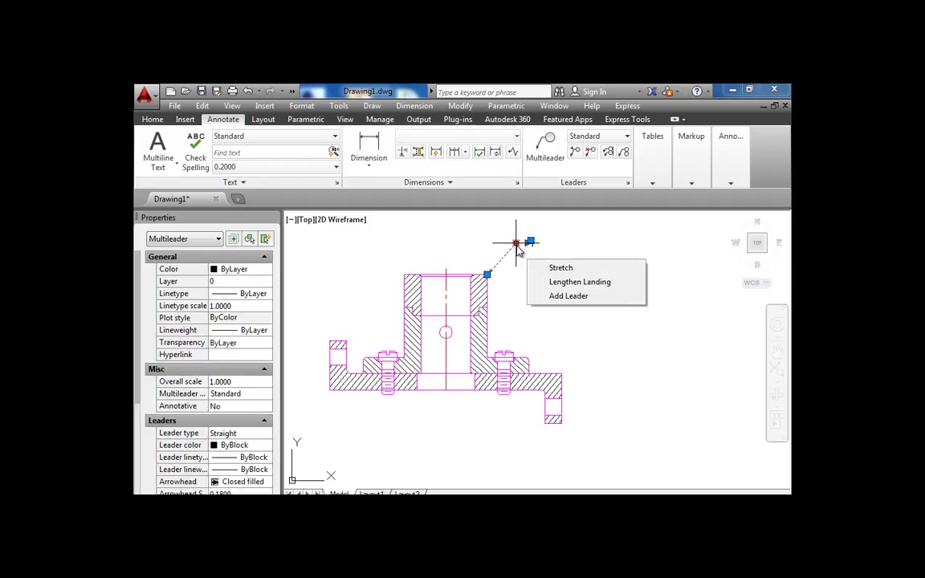
pyautogui.press('Delete')
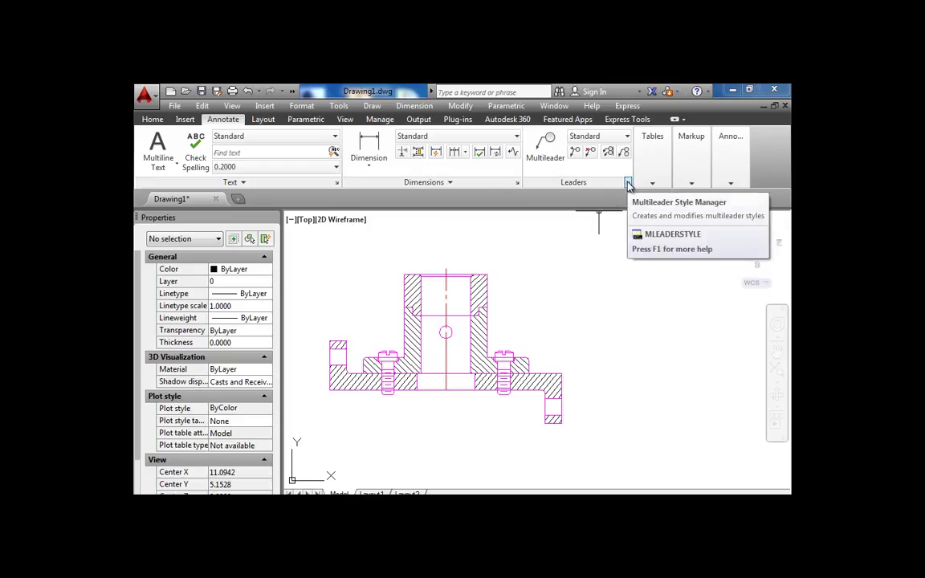
# Modify the Standard multileader style to use Block content with Circle as the source block
pyautogui.click(628, 182)
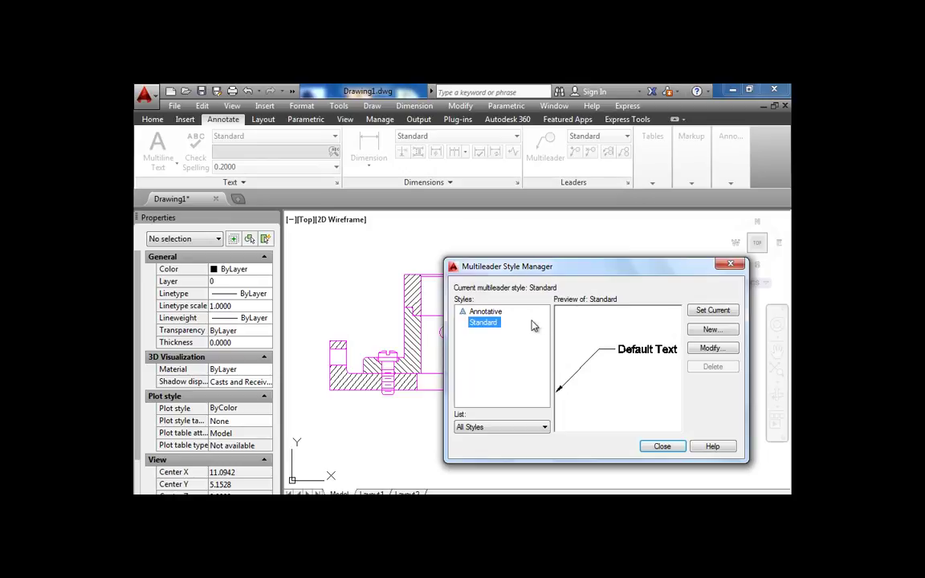
pyautogui.click(710, 348)
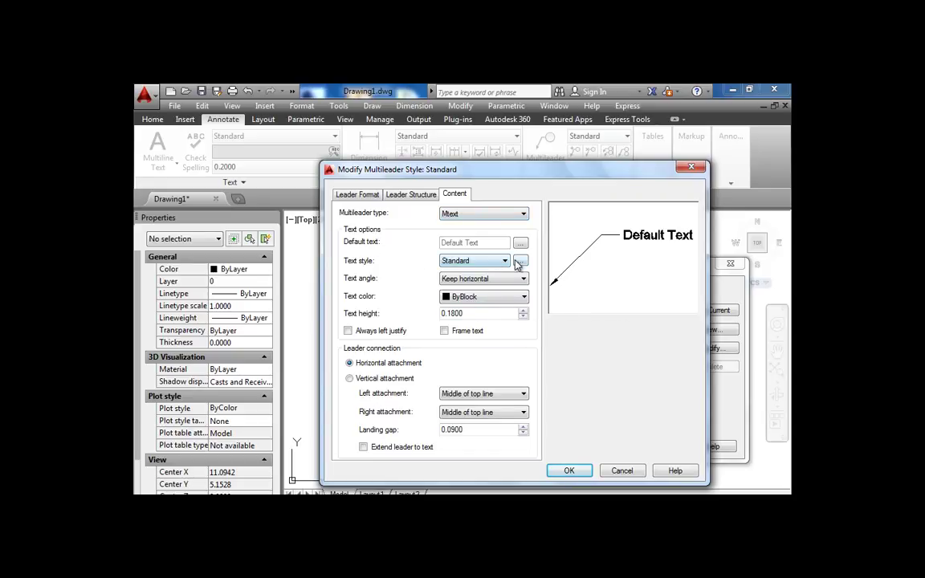
pyautogui.click(483, 213)
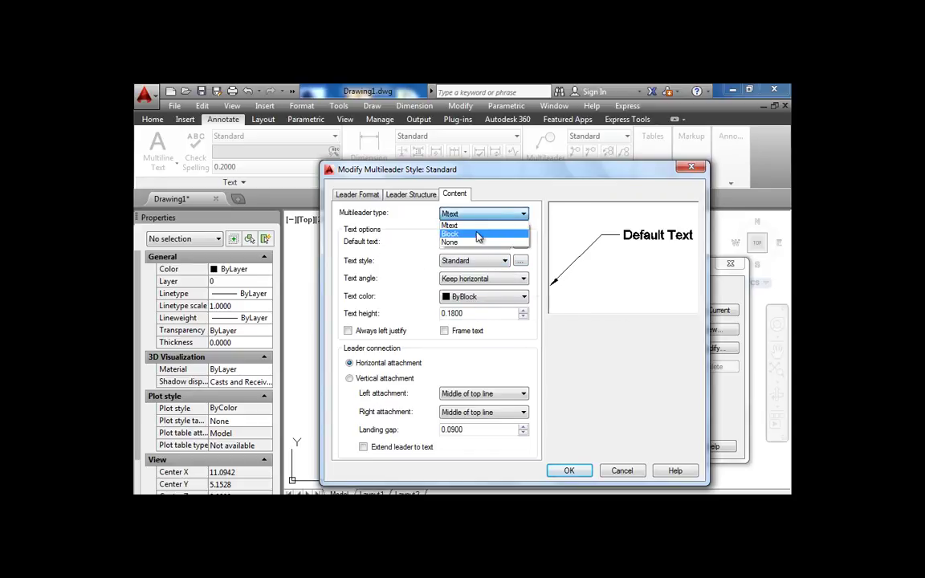
pyautogui.click(478, 234)
pyautogui.click(501, 246)
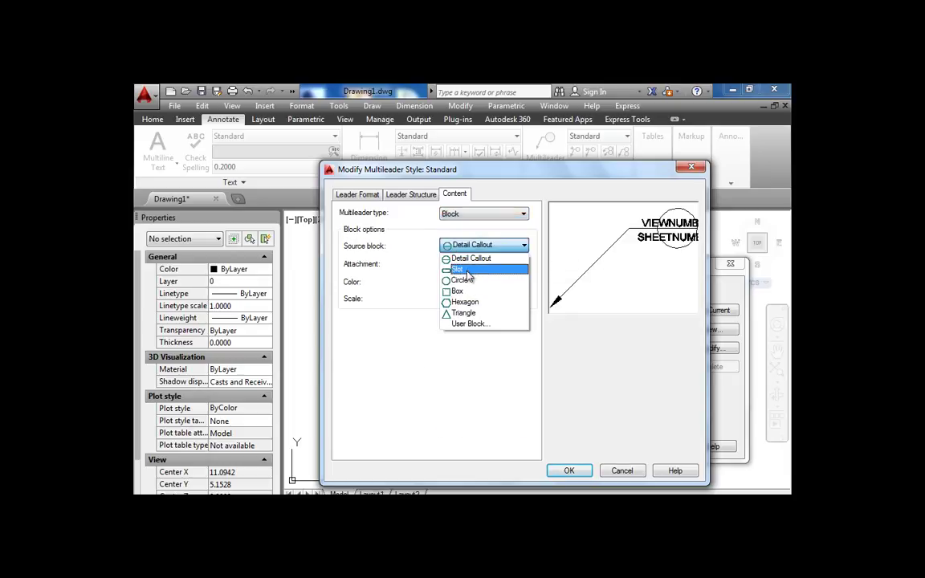
pyautogui.click(469, 280)
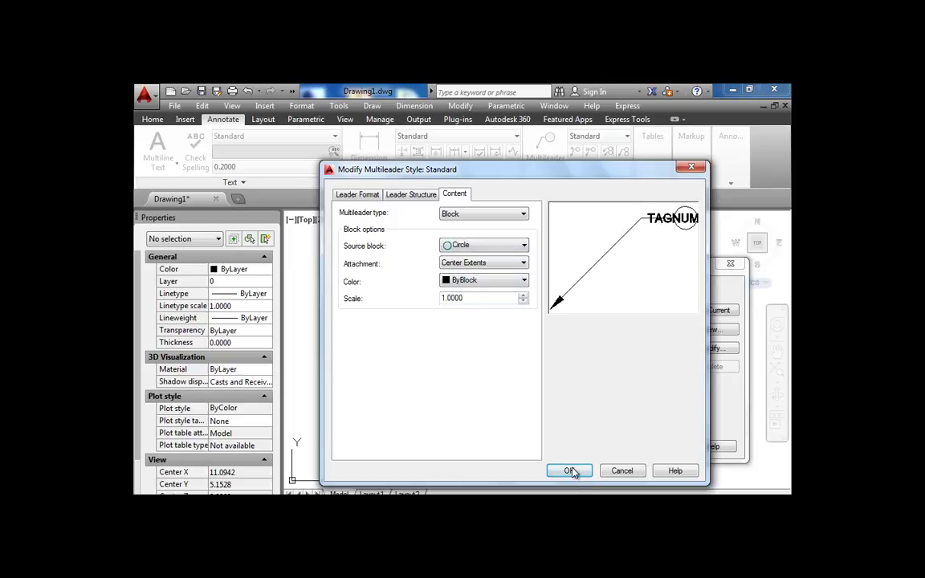
pyautogui.click(569, 471)
pyautogui.click(668, 448)
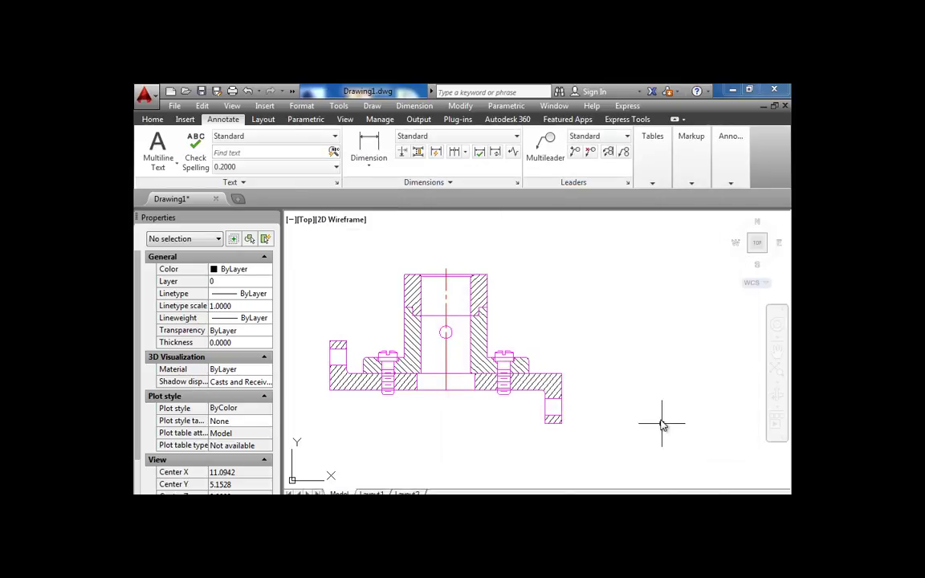
# Add a circle-balloon multileader with tag number 1 pointing to the collar's upper right corner
pyautogui.click(533, 152)
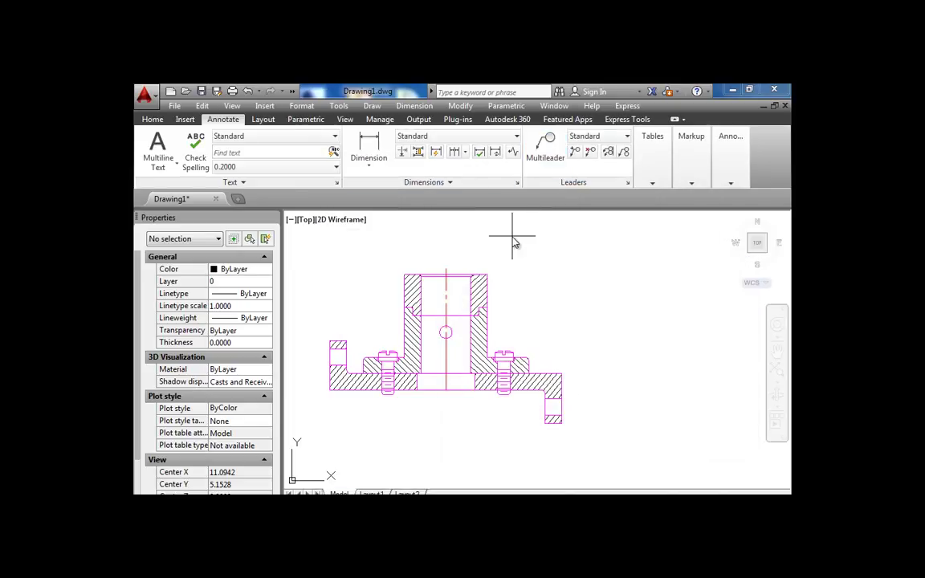
pyautogui.click(491, 276)
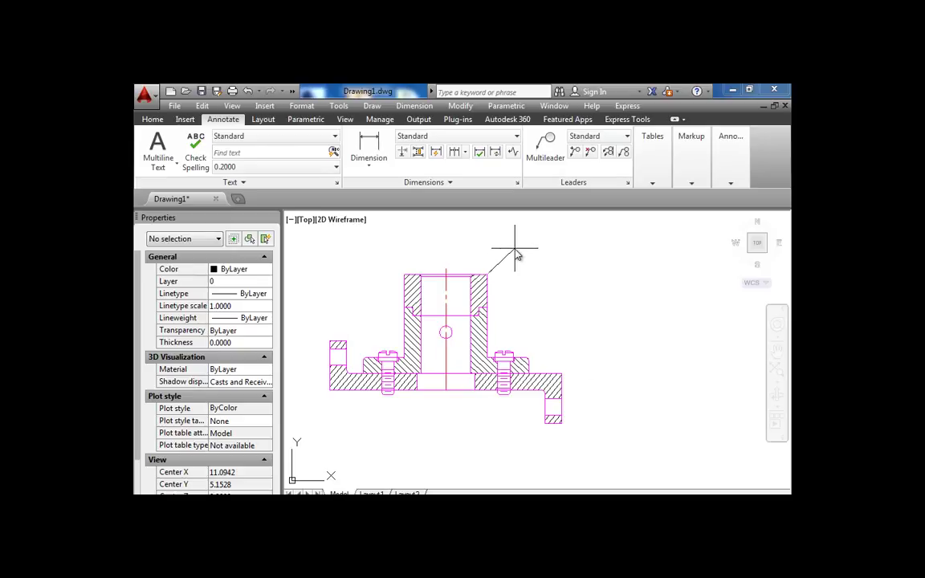
pyautogui.click(512, 252)
pyautogui.write('1')
pyautogui.click(352, 413)
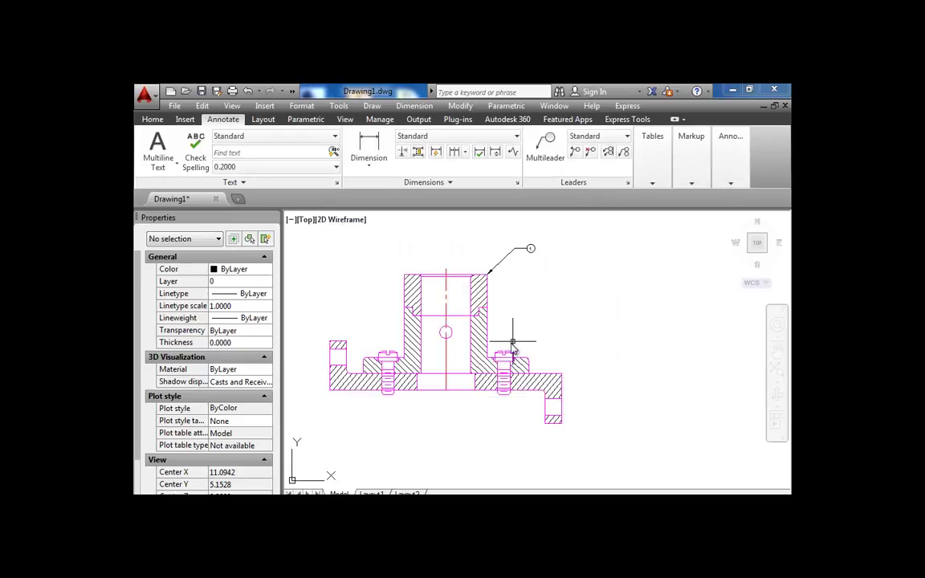
# Add a circle-balloon multileader with tag number 2 pointing to the upper right corner of the bearing's flange
pyautogui.click(523, 362)
pyautogui.click(551, 342)
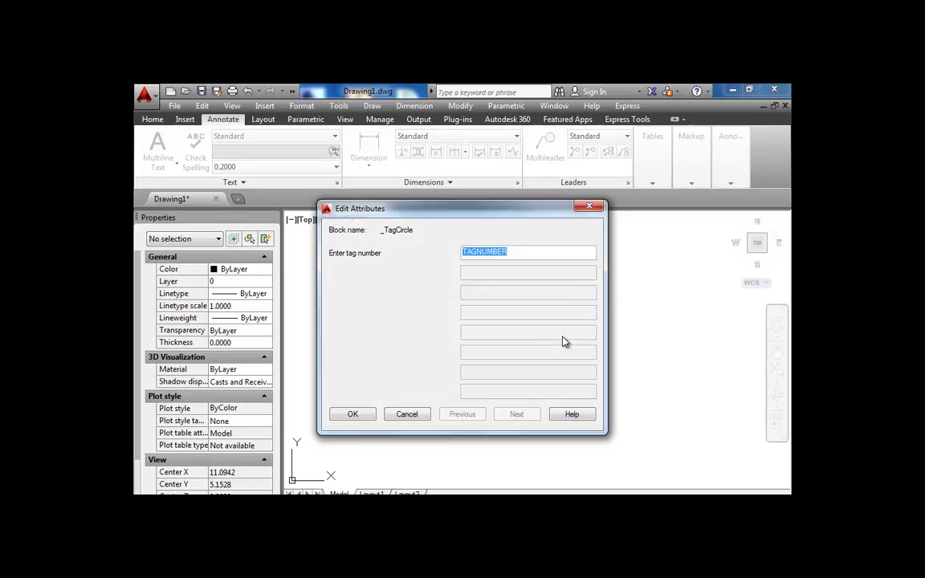
pyautogui.write('2')
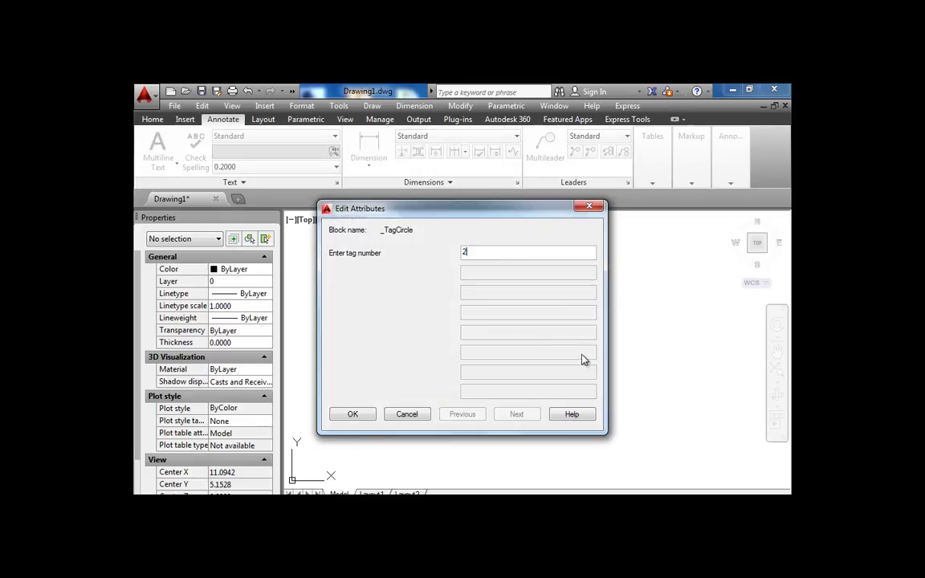
pyautogui.click(353, 414)
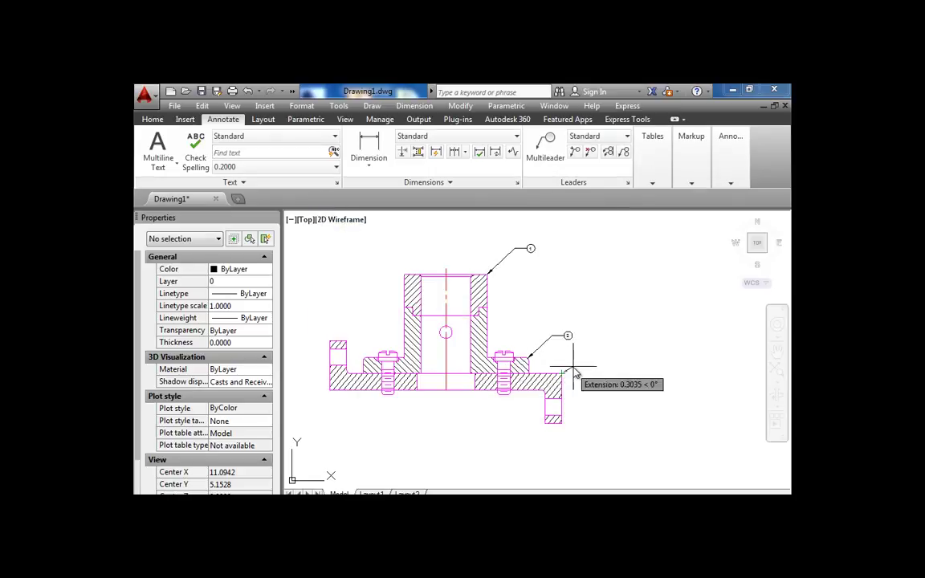
# Finish the circle-balloon multileader at the base plate's upper right corner with tag number 3
pyautogui.click(580, 363)
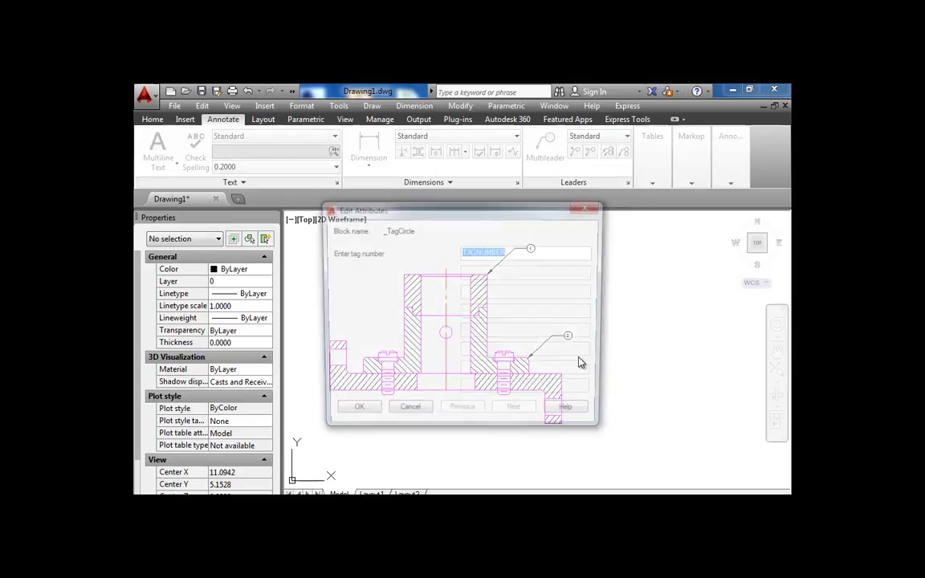
pyautogui.write('3')
pyautogui.click(353, 414)
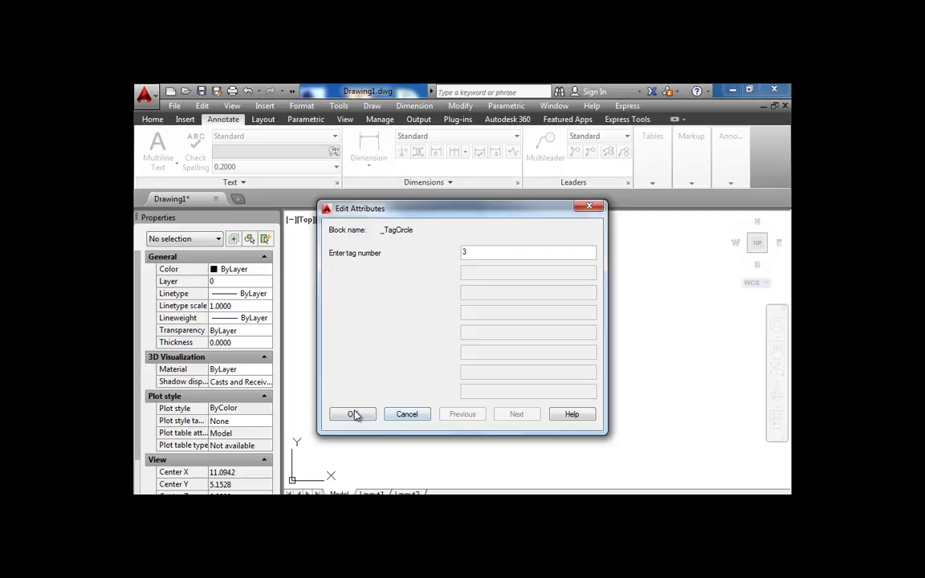
# Add a circle-balloon multileader with tag number 4 pointing to the head of the left screw
pyautogui.press('Return')
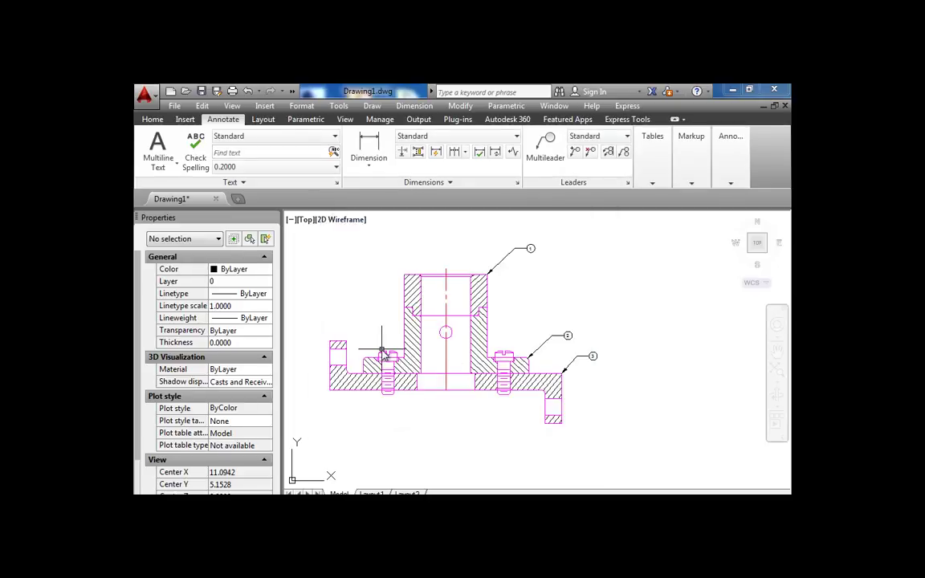
pyautogui.click(387, 364)
pyautogui.click(355, 309)
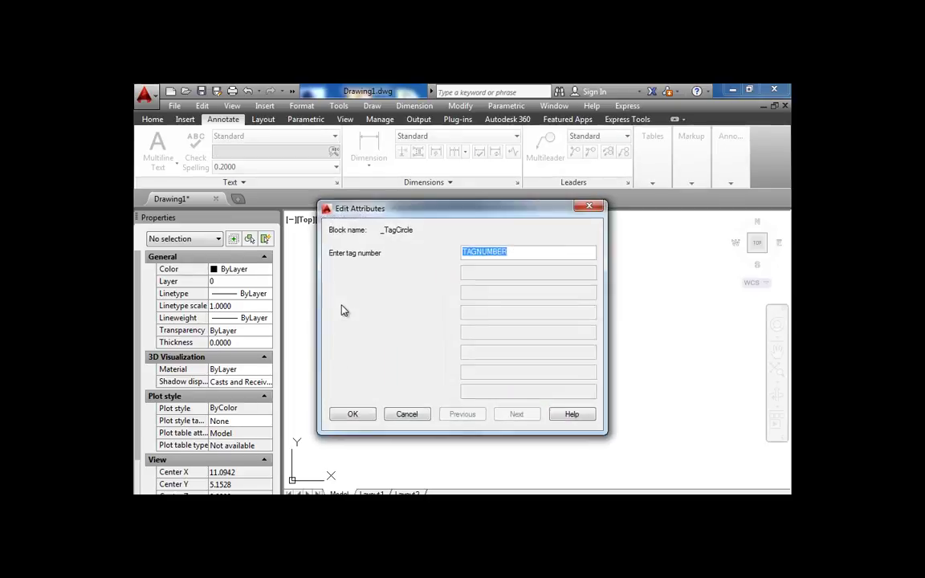
pyautogui.write('4')
pyautogui.click(353, 414)
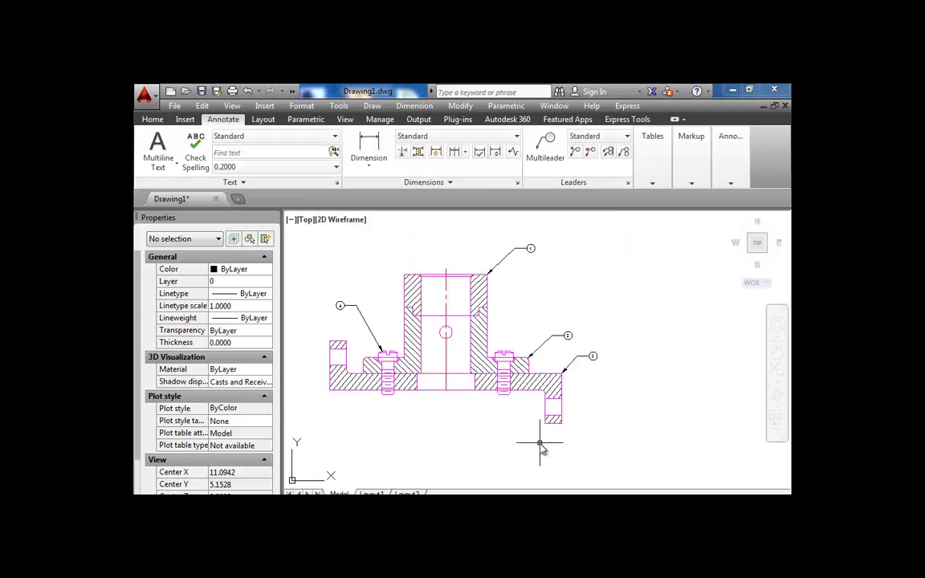
# Insert an empty Standard-style table with 5 columns and 5 data rows above and to the right of the assembly
pyautogui.scroll(-3, 486, 393)
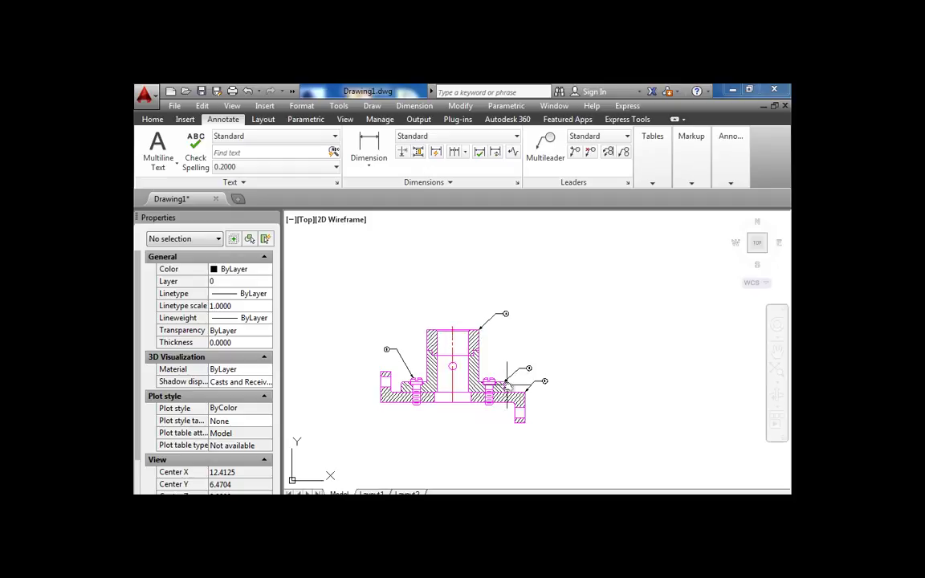
pyautogui.scroll(2, 488, 393)
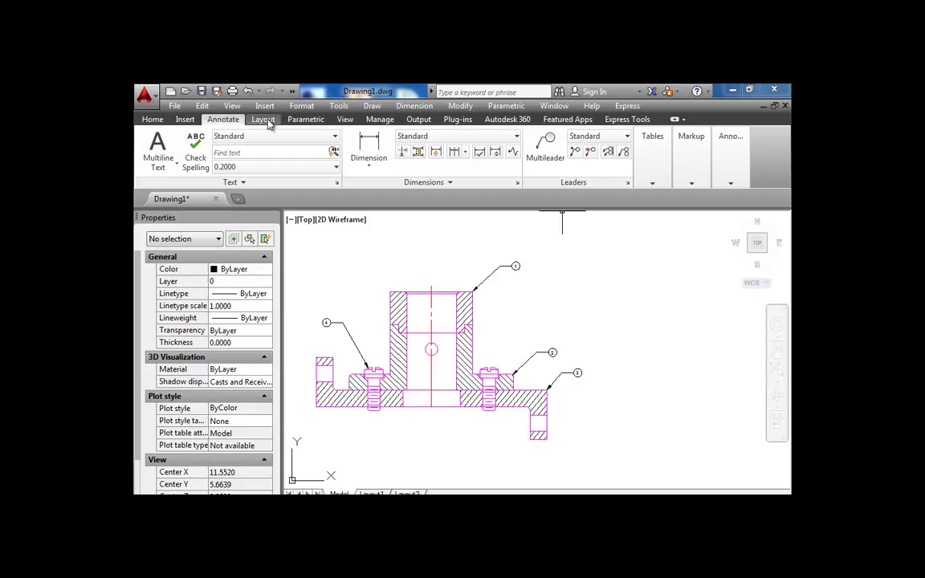
pyautogui.click(652, 178)
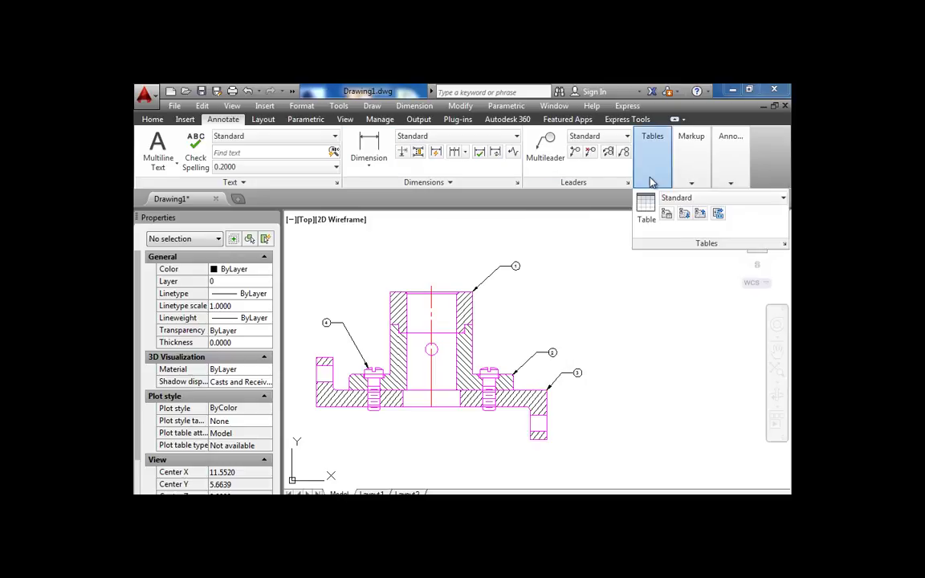
pyautogui.click(647, 222)
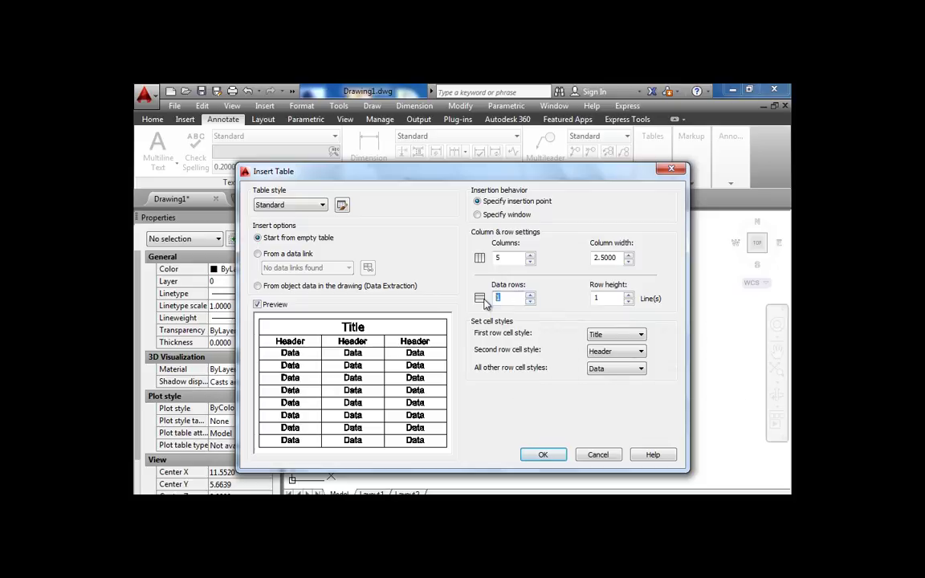
pyautogui.write('5')
pyautogui.click(544, 455)
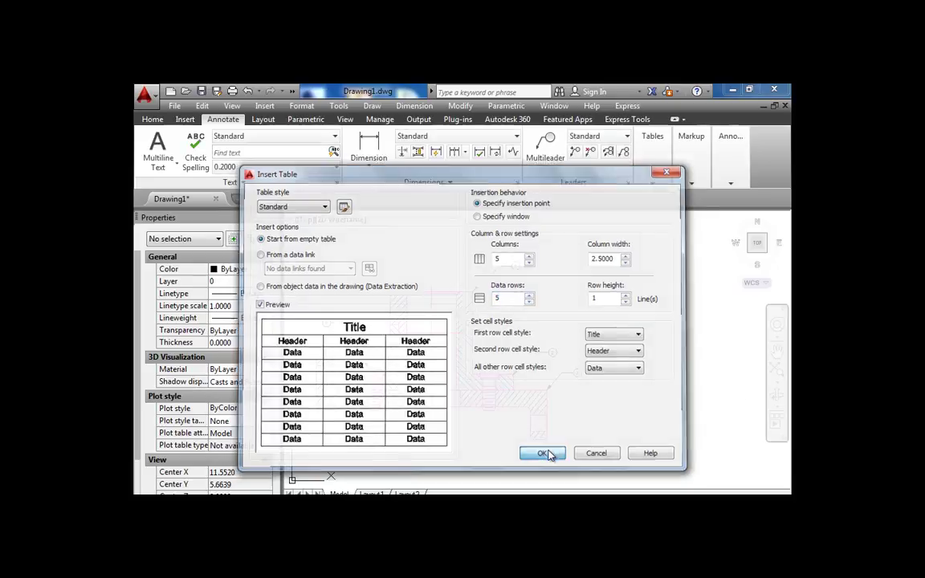
pyautogui.scroll(-3, 546, 305)
pyautogui.click(562, 263)
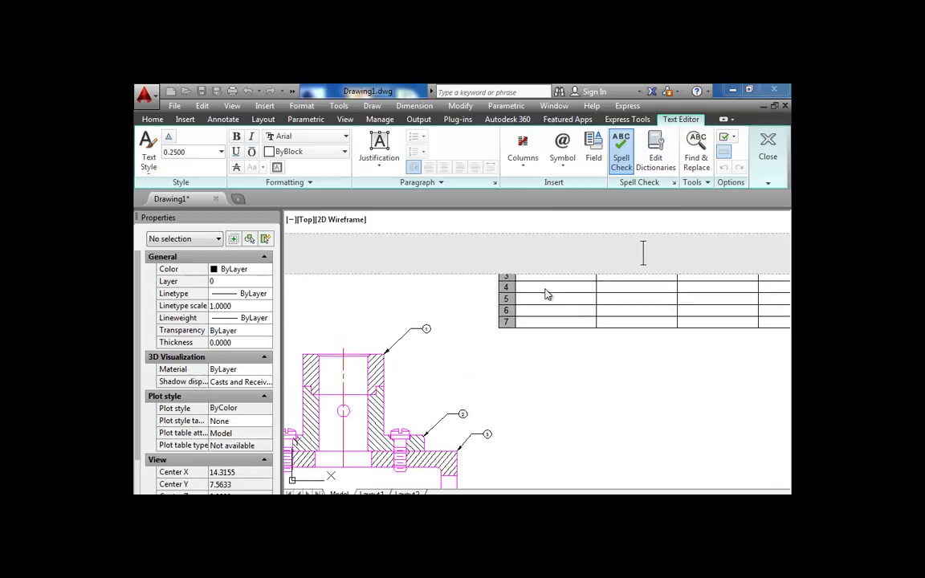
pyautogui.click(483, 307)
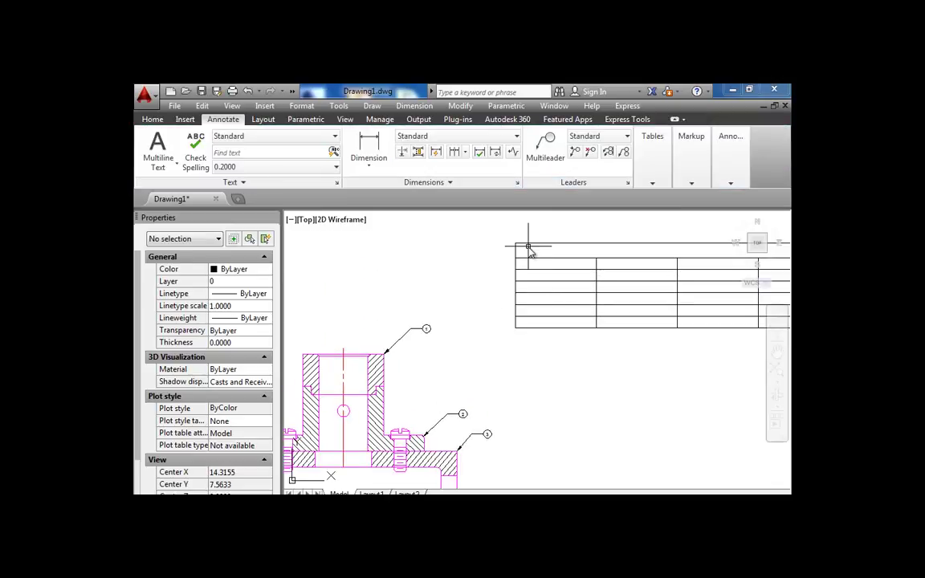
pyautogui.click(524, 244)
pyautogui.click(529, 251)
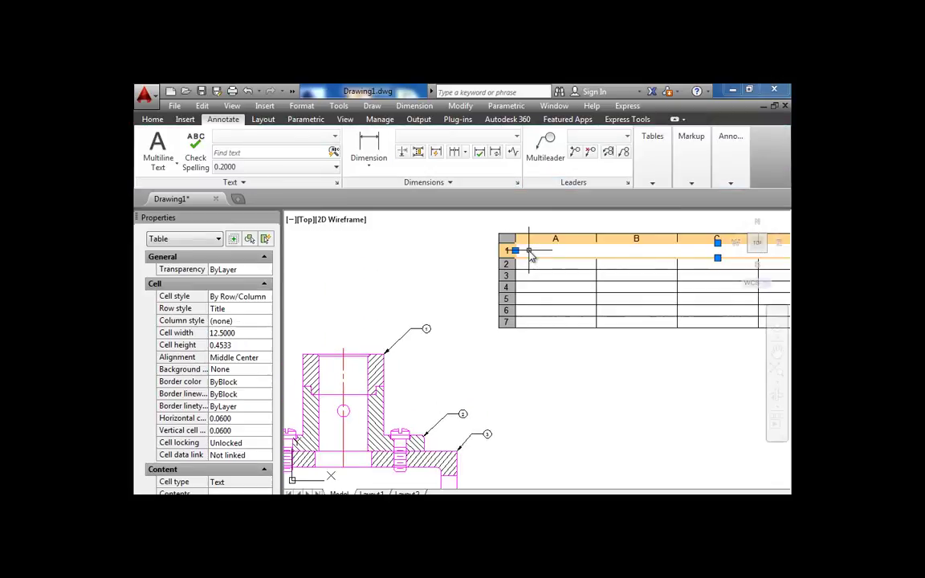
pyautogui.click(589, 265)
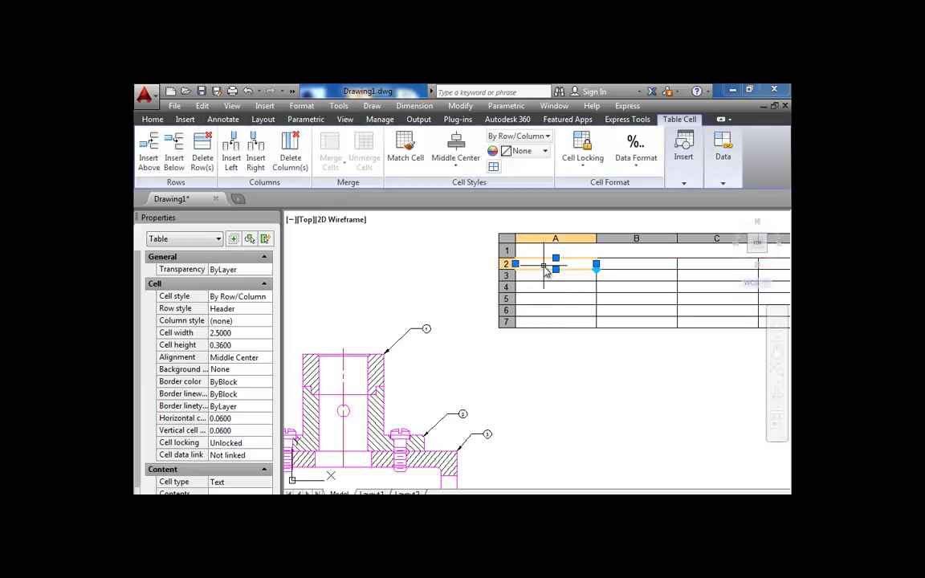
pyautogui.click(540, 291)
pyautogui.scroll(-3, 548, 335)
pyautogui.press('Escape')
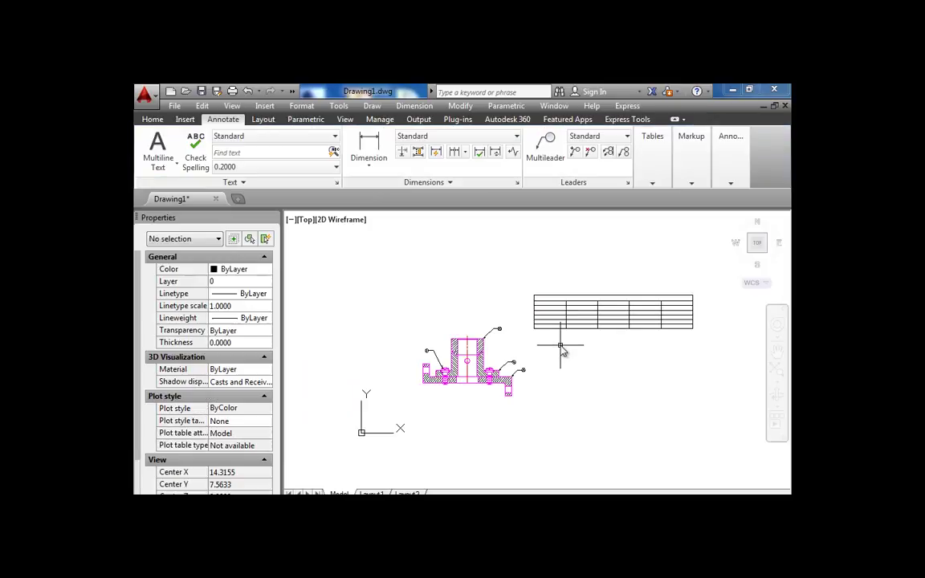
pyautogui.moveTo(569, 345); pyautogui.dragTo(568, 343, button='middle')
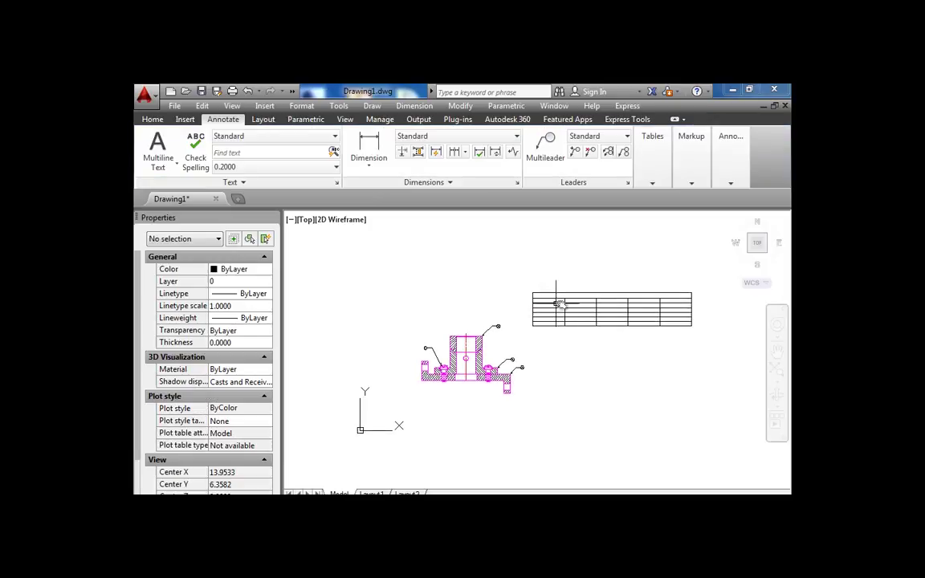
pyautogui.click(639, 341)
pyautogui.click(569, 335)
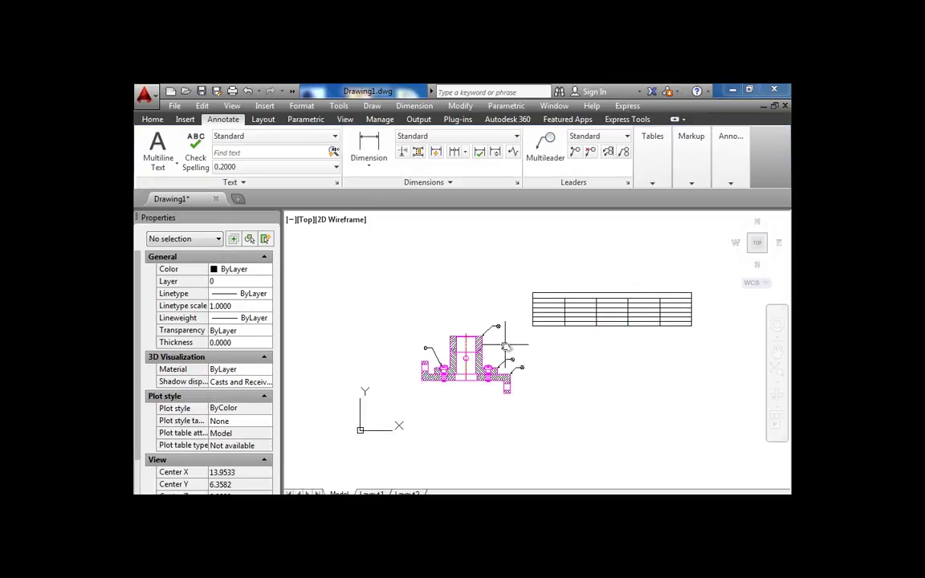
# Enter the header PART # in the table's first column and the number 1 in the data cell beneath it
pyautogui.scroll(2, 547, 313)
pyautogui.click(544, 294)
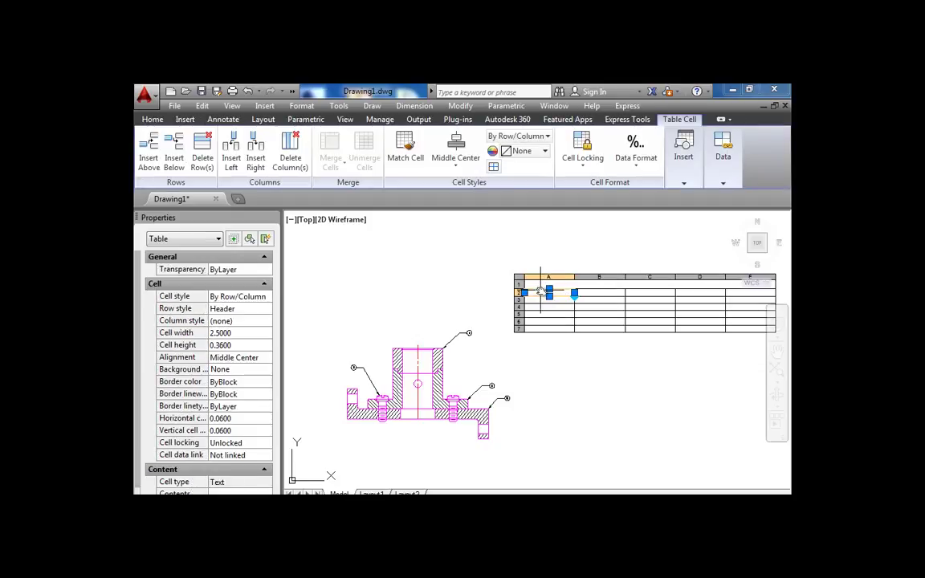
pyautogui.write('Part')
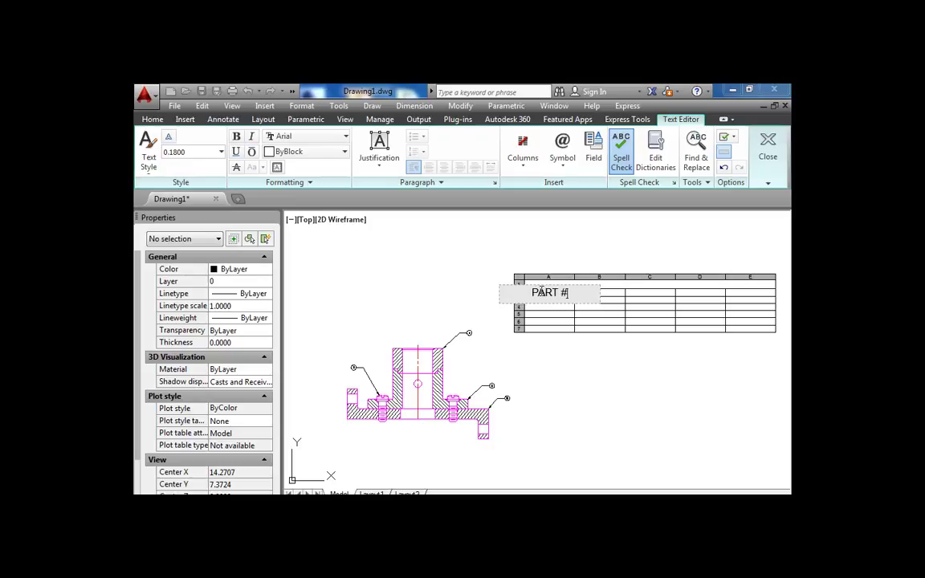
pyautogui.click(586, 360)
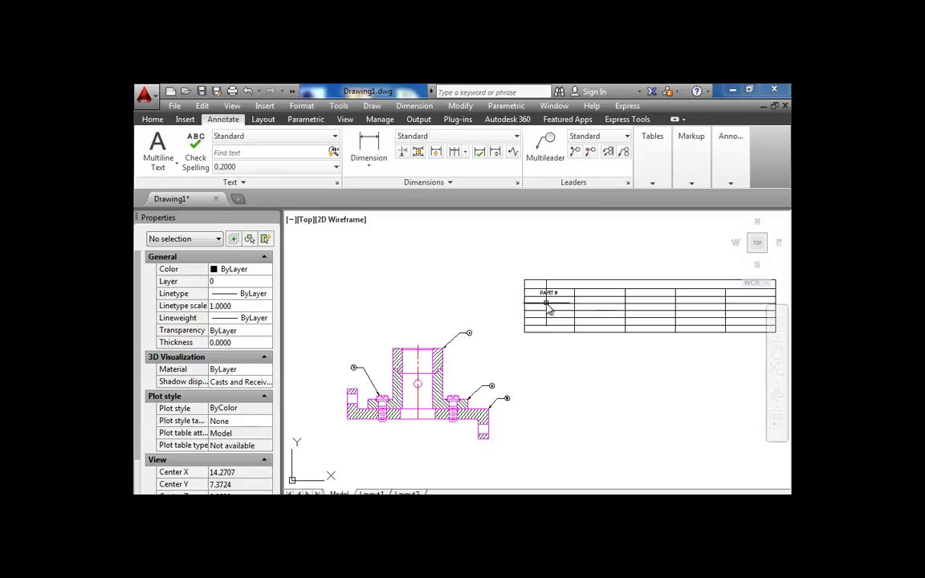
pyautogui.click(546, 305)
pyautogui.click(548, 302)
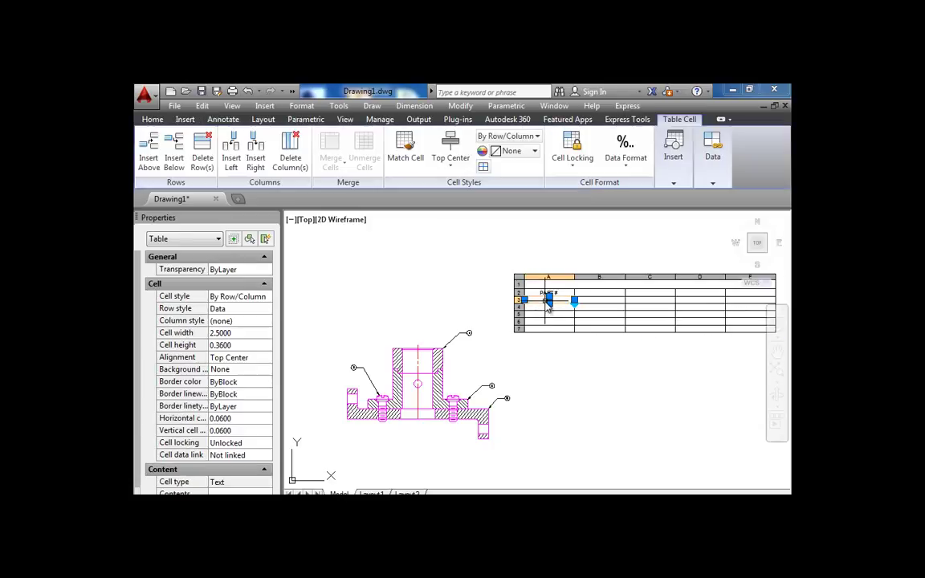
pyautogui.write('1')
pyautogui.click(604, 301)
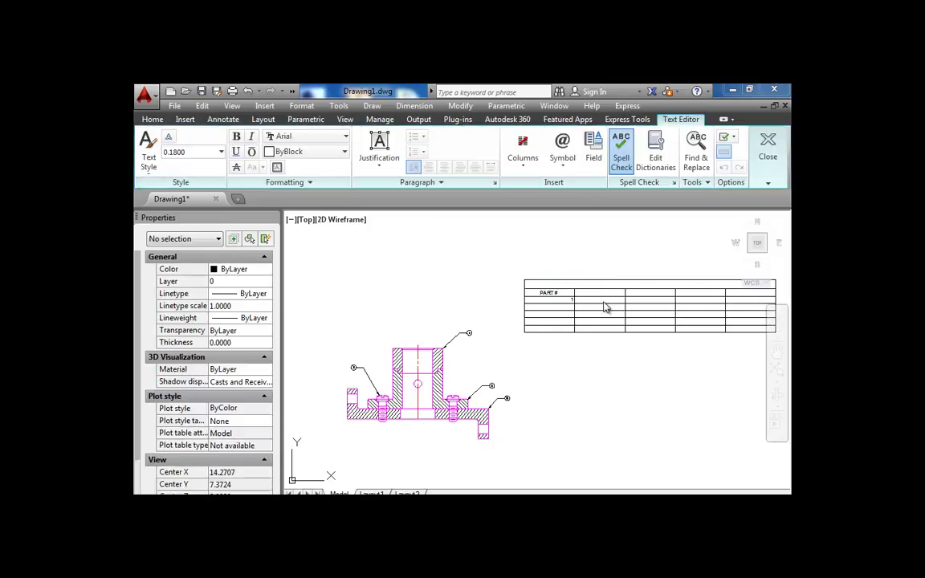
# Set the alignment of the cell containing part number 1 to Middle Center
pyautogui.scroll(2, 588, 303)
pyautogui.click(566, 301)
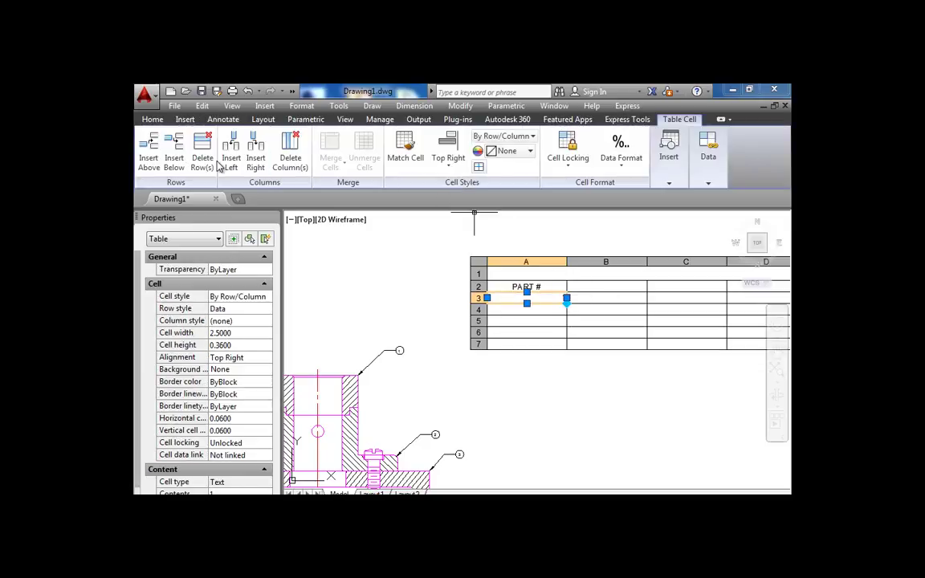
pyautogui.click(452, 172)
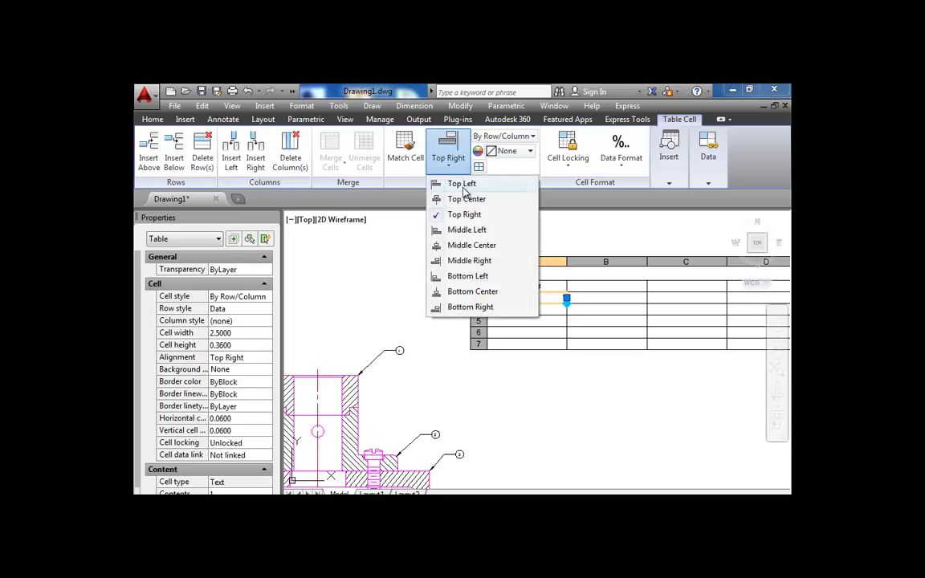
pyautogui.click(471, 245)
pyautogui.press('Escape')
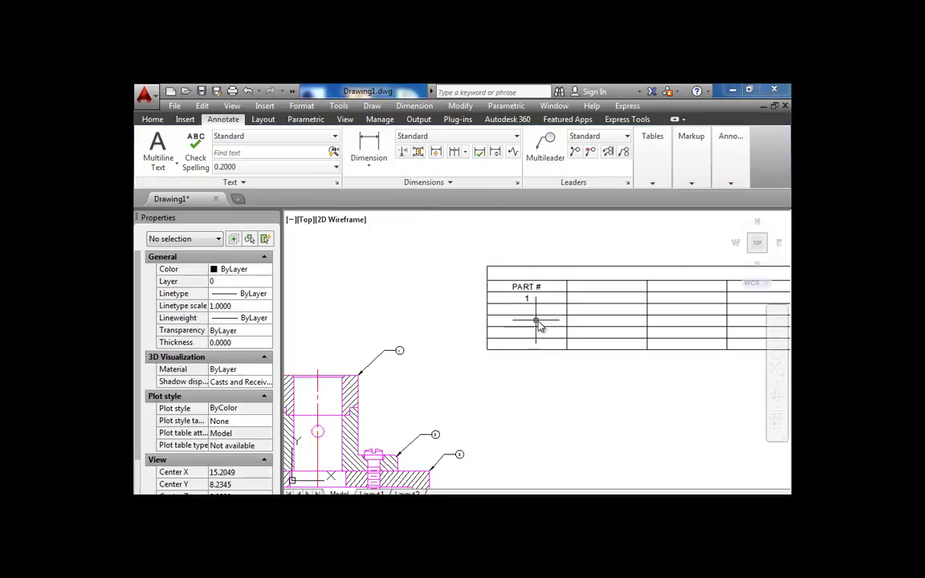
# Enter the header DESCRIPTION in the table's second column and CAP as the description of part 1
pyautogui.click(591, 296)
pyautogui.press('Escape')
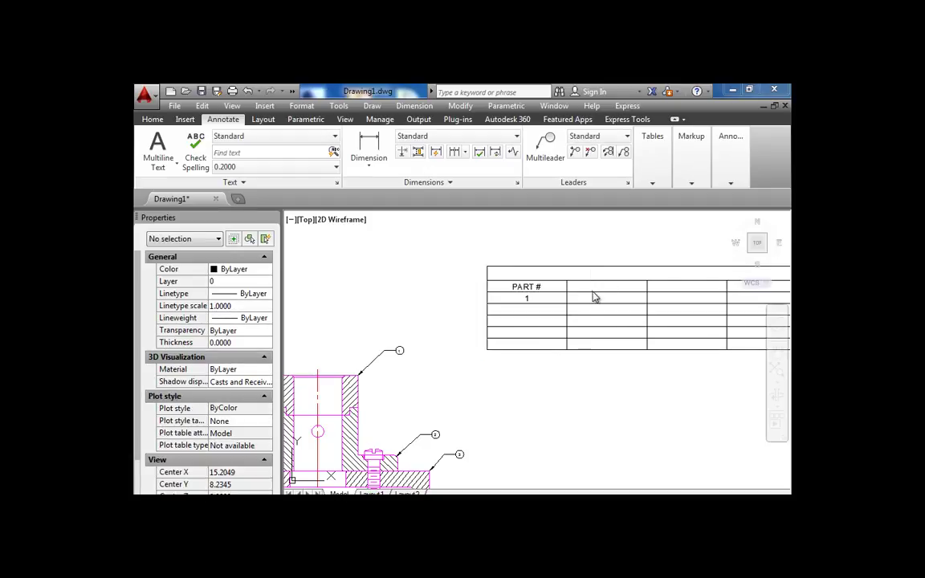
pyautogui.click(594, 297)
pyautogui.doubleClick(597, 288)
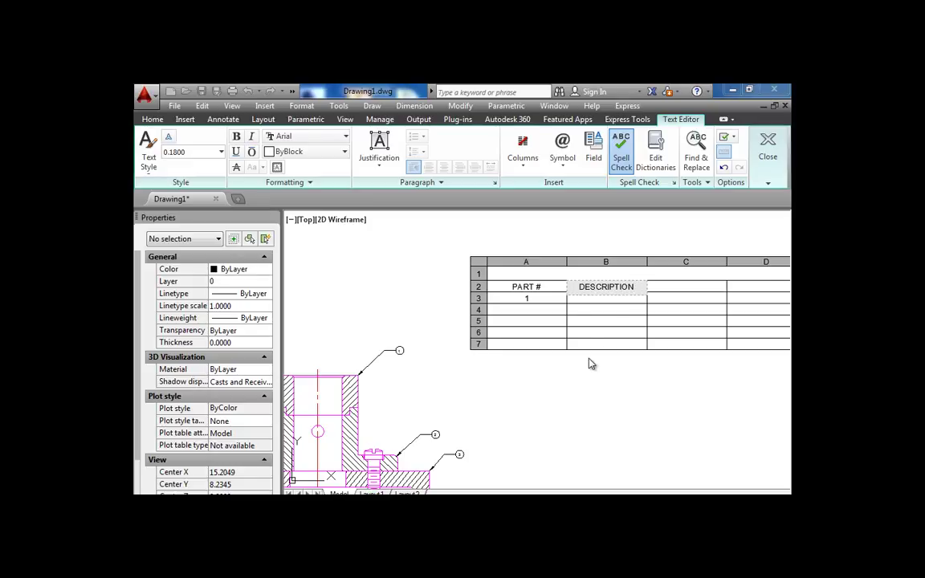
pyautogui.click(588, 305)
pyautogui.click(588, 303)
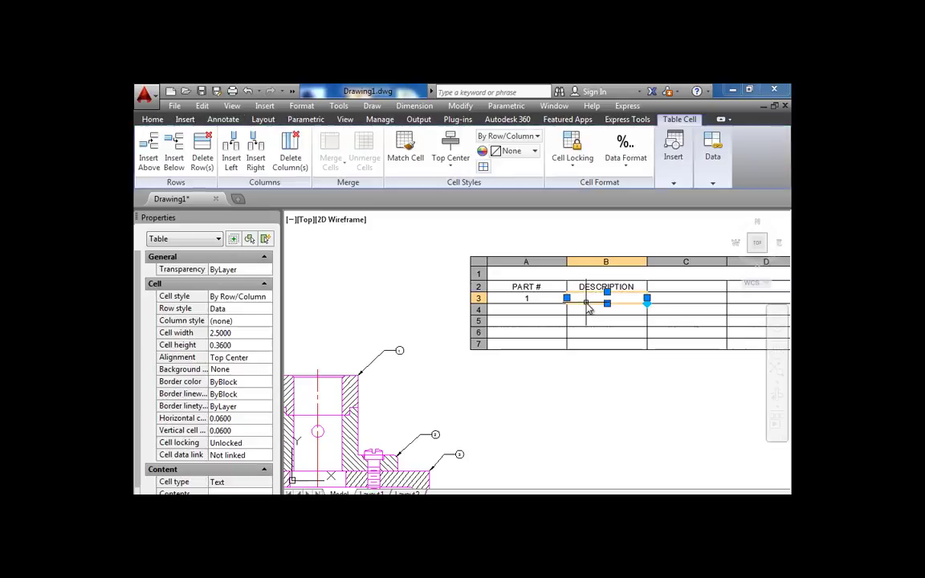
pyautogui.write('CAP')
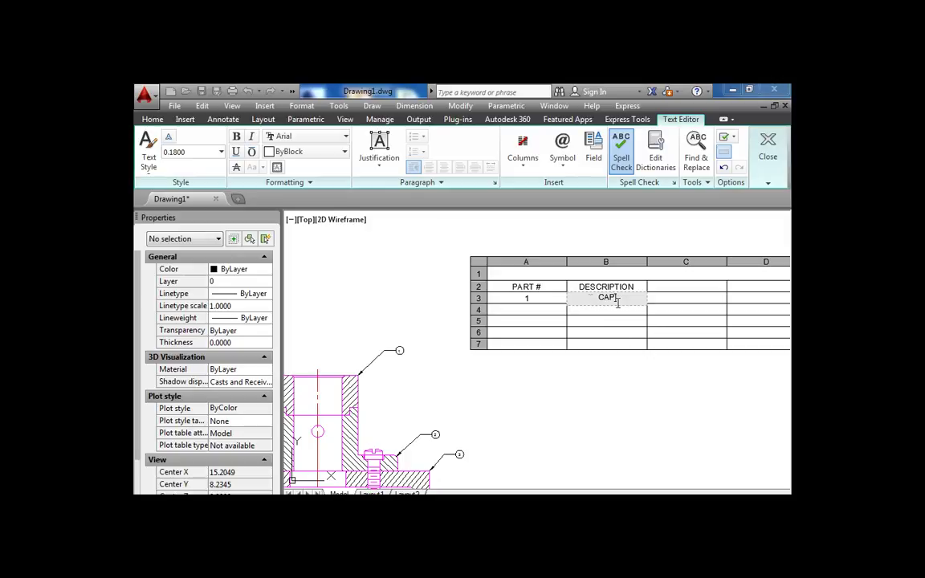
pyautogui.click(615, 368)
pyautogui.scroll(-3, 610, 378)
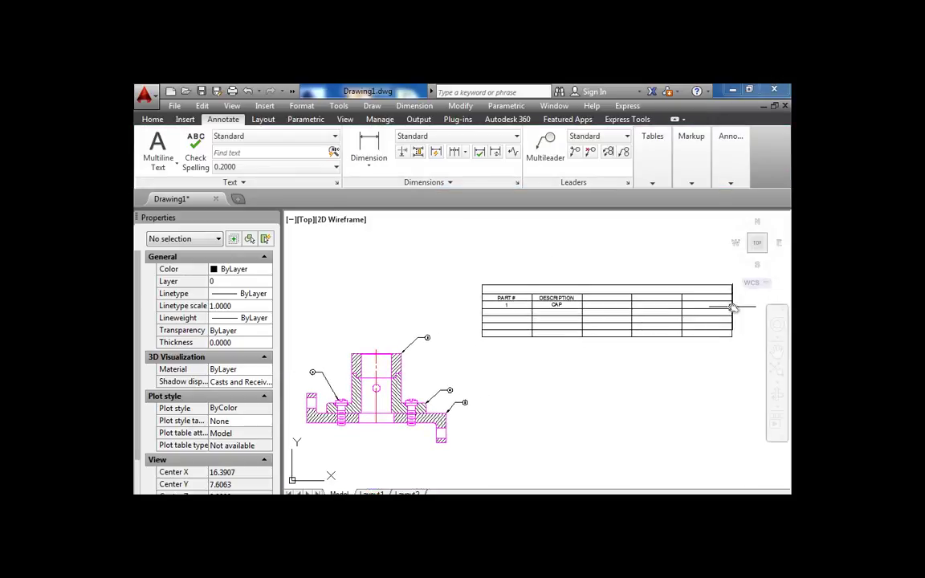
pyautogui.click(731, 308)
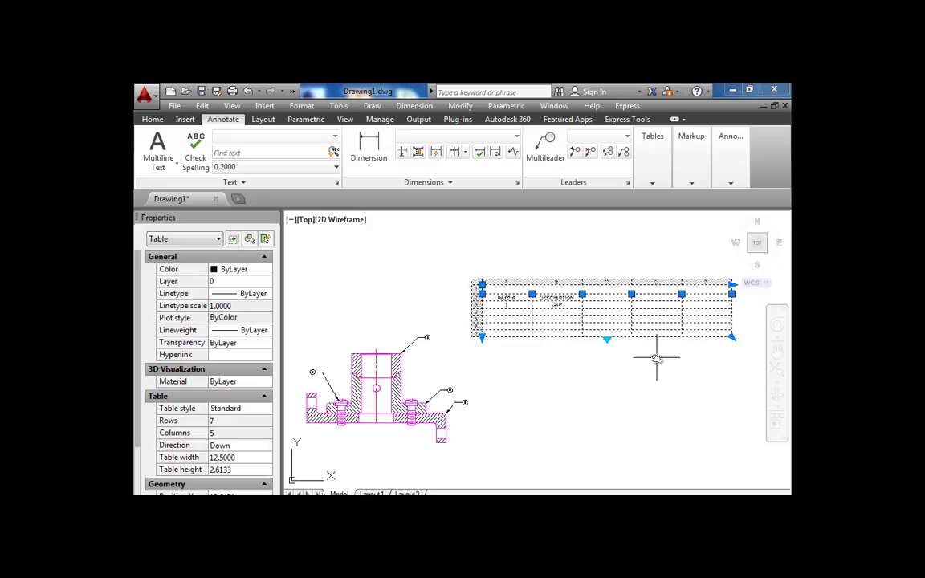
pyautogui.press('Escape')
pyautogui.moveTo(528, 399); pyautogui.dragTo(540, 379, button='middle')
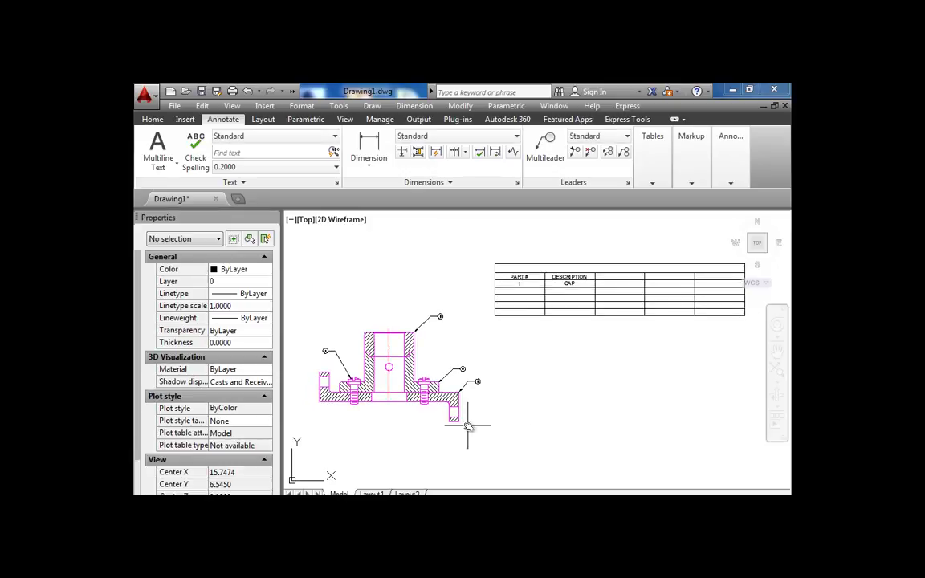